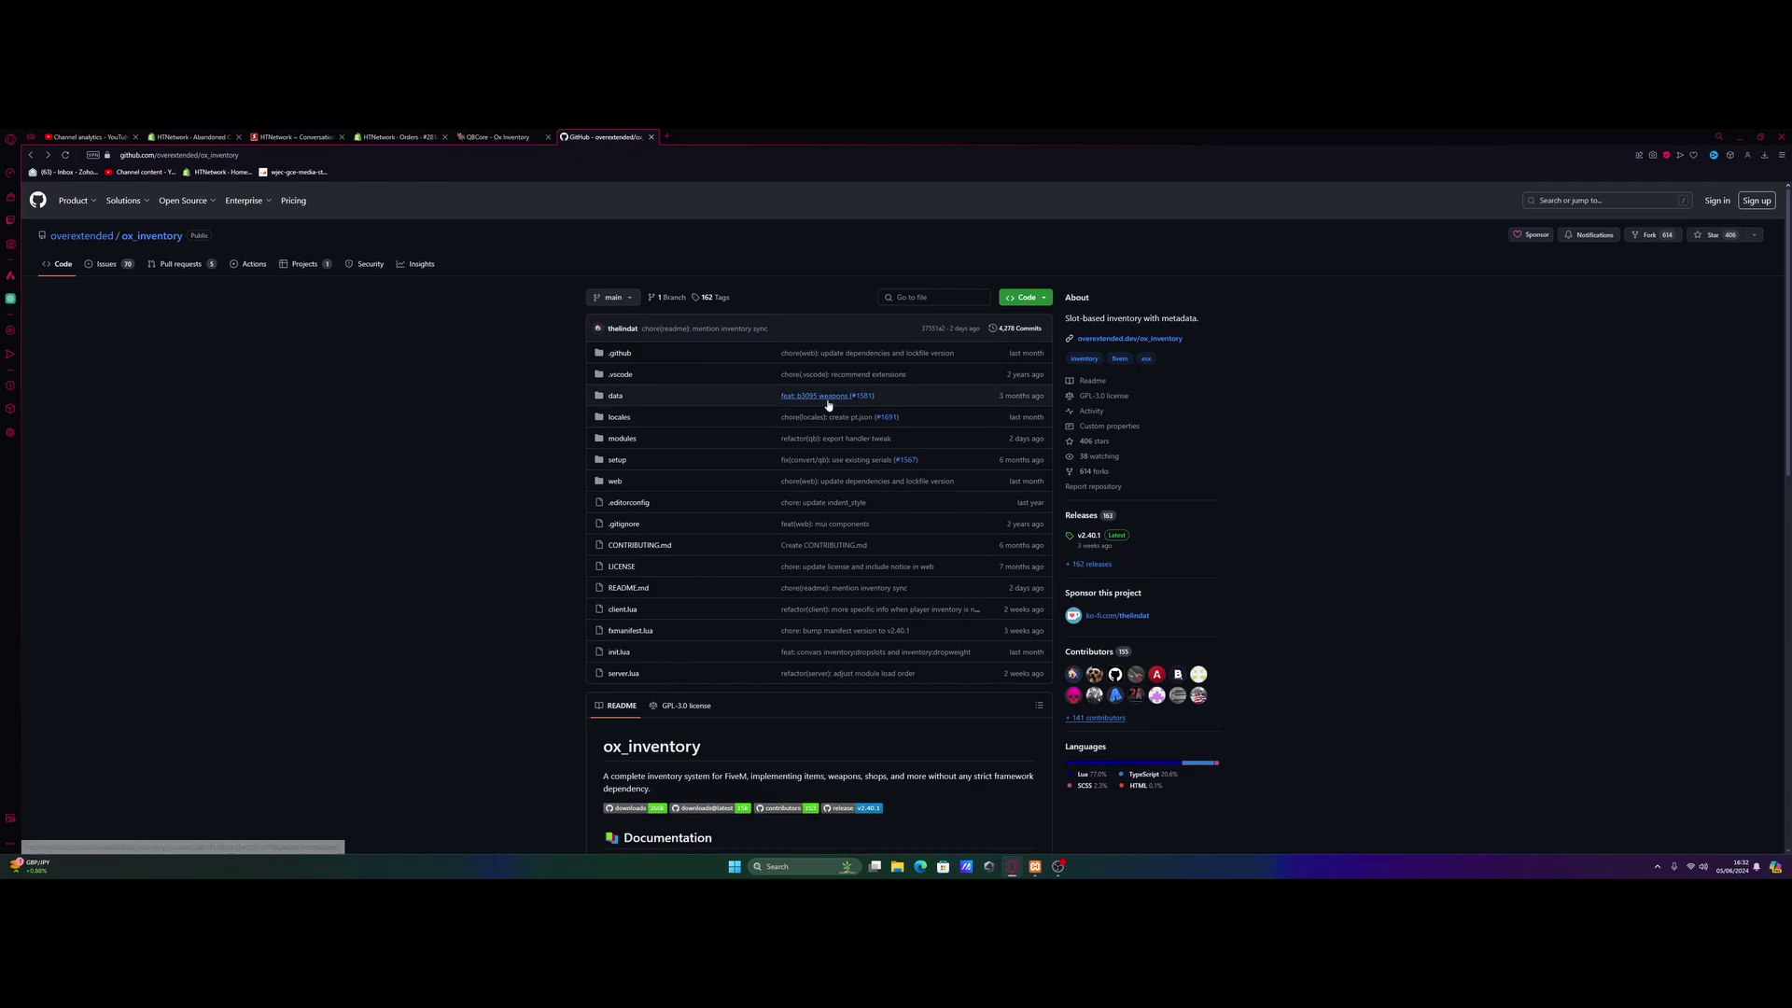
Download the latest ox_inventory release zip from GitHub and open it in the archive tool.
{"action": "scroll", "coordinate": [827, 406], "scroll_direction": "down", "scroll_amount": 4}
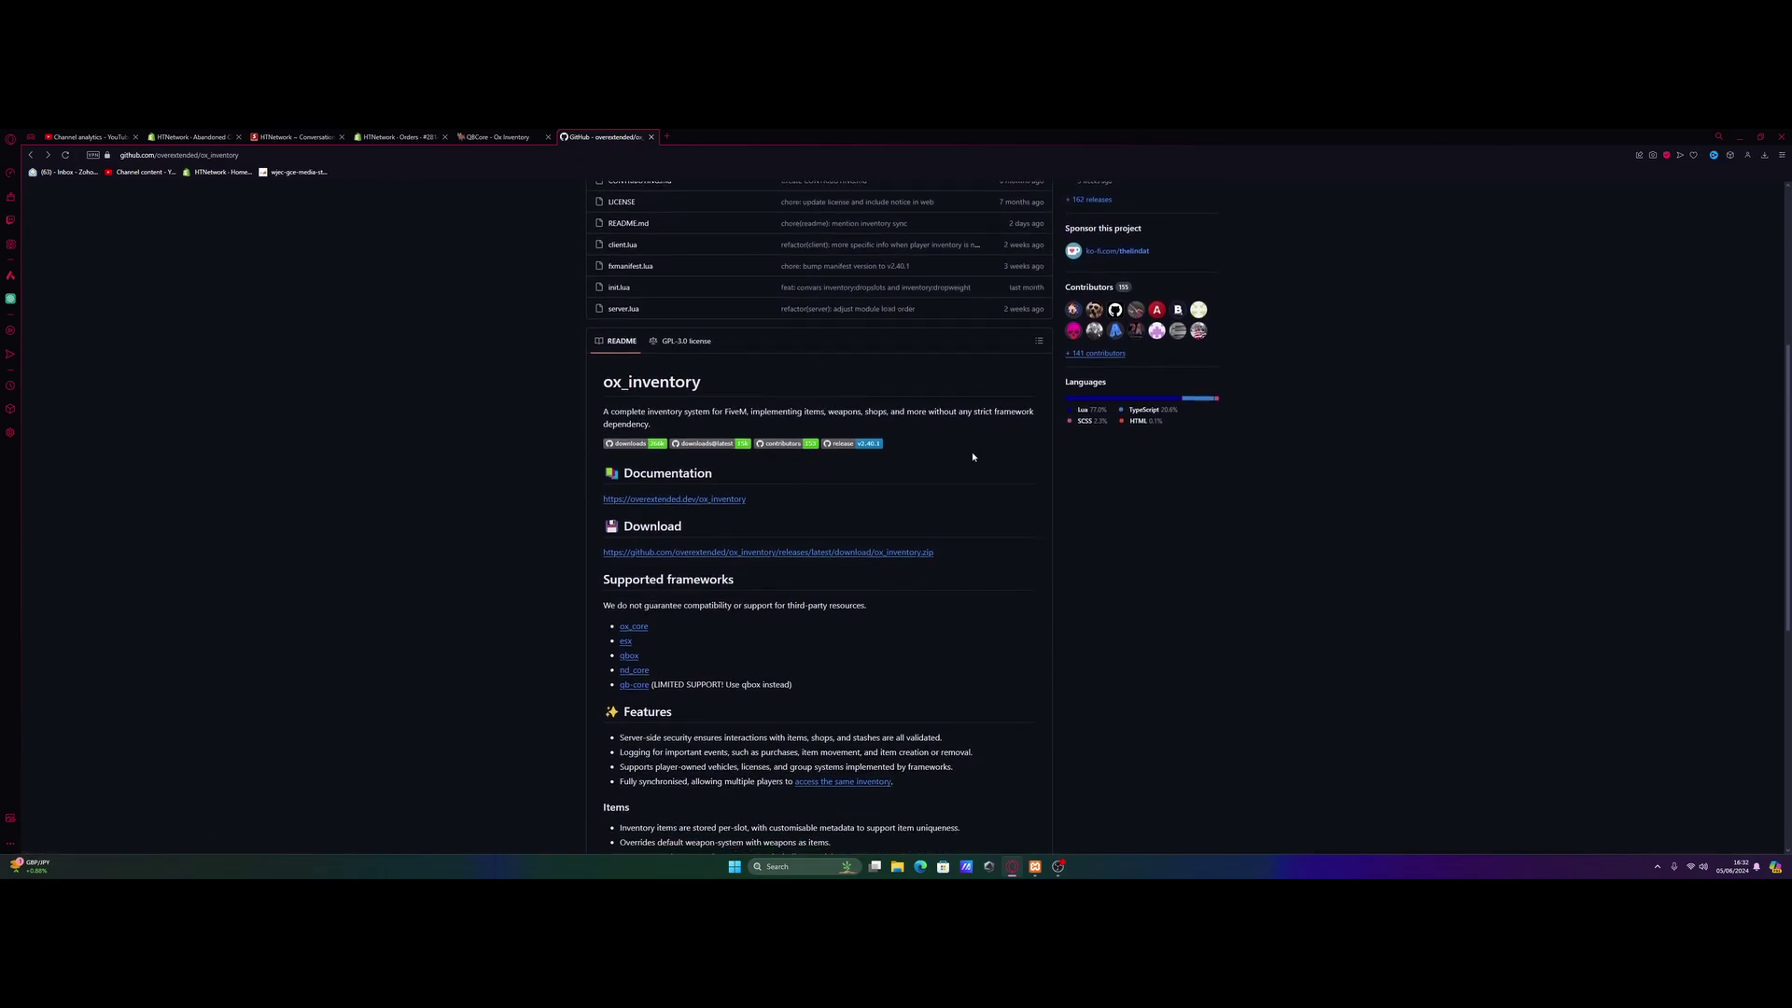
{"action": "left_click", "coordinate": [709, 552]}
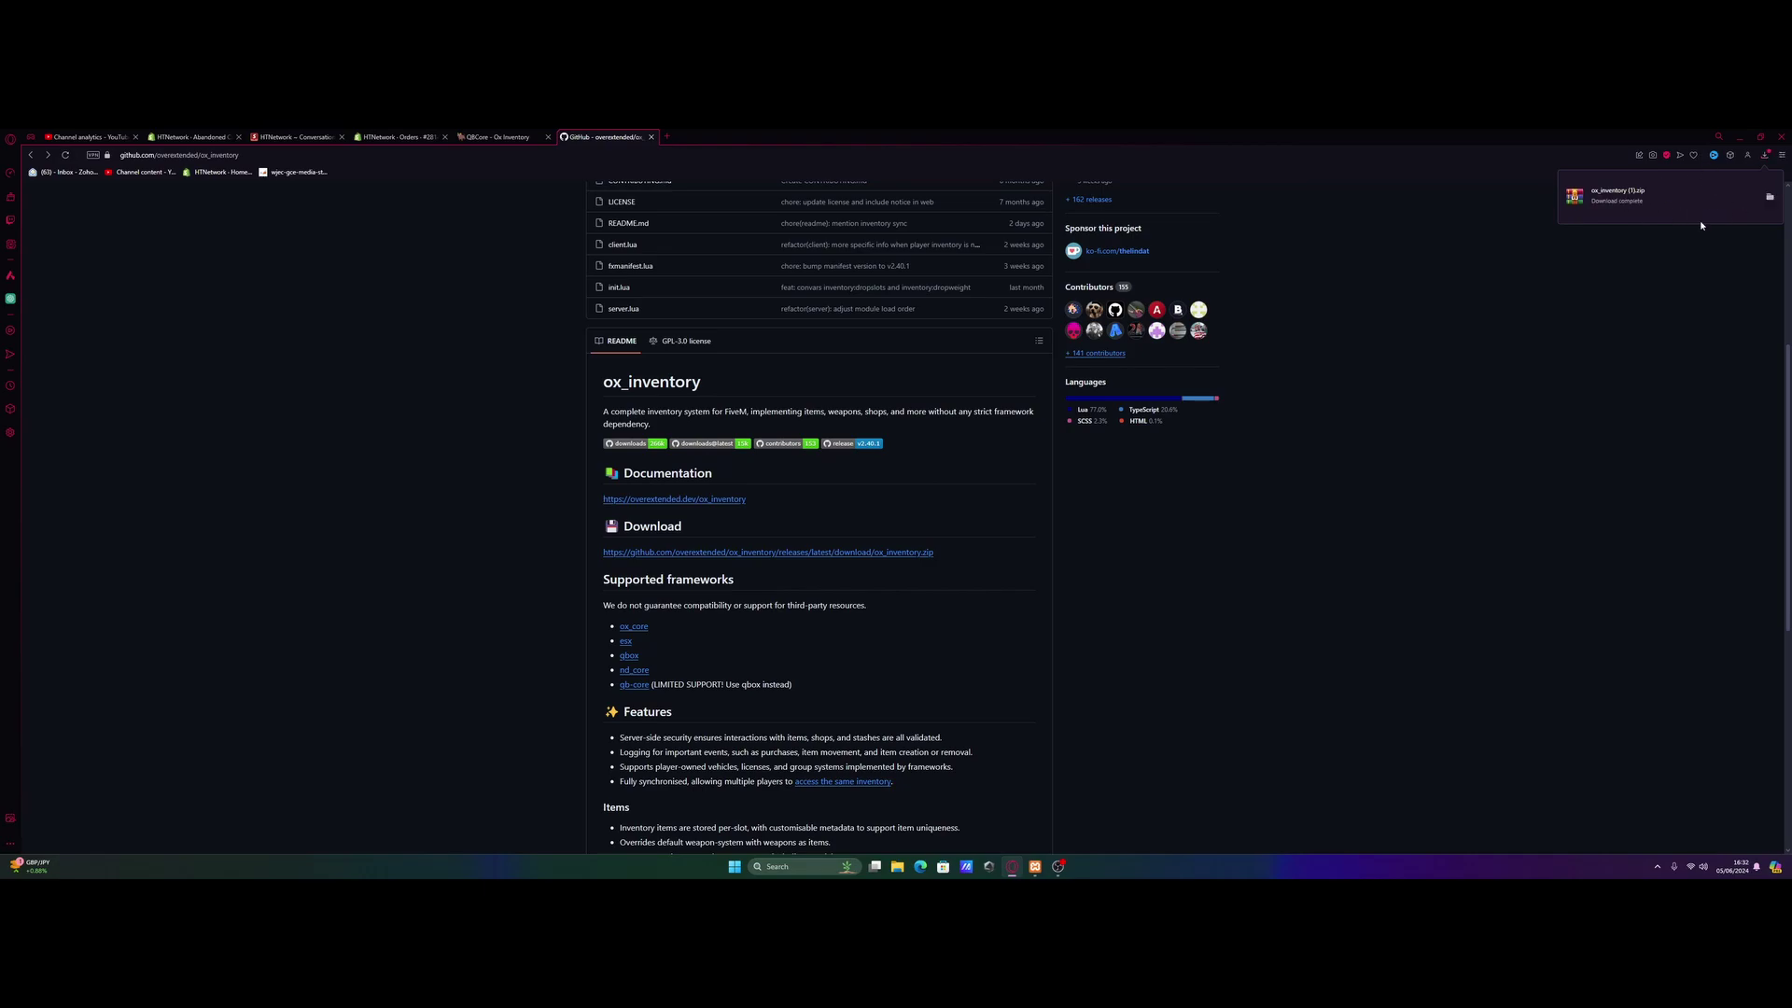
{"action": "scroll", "coordinate": [1224, 429], "scroll_direction": "up", "scroll_amount": 3}
{"action": "left_click", "coordinate": [1623, 195]}
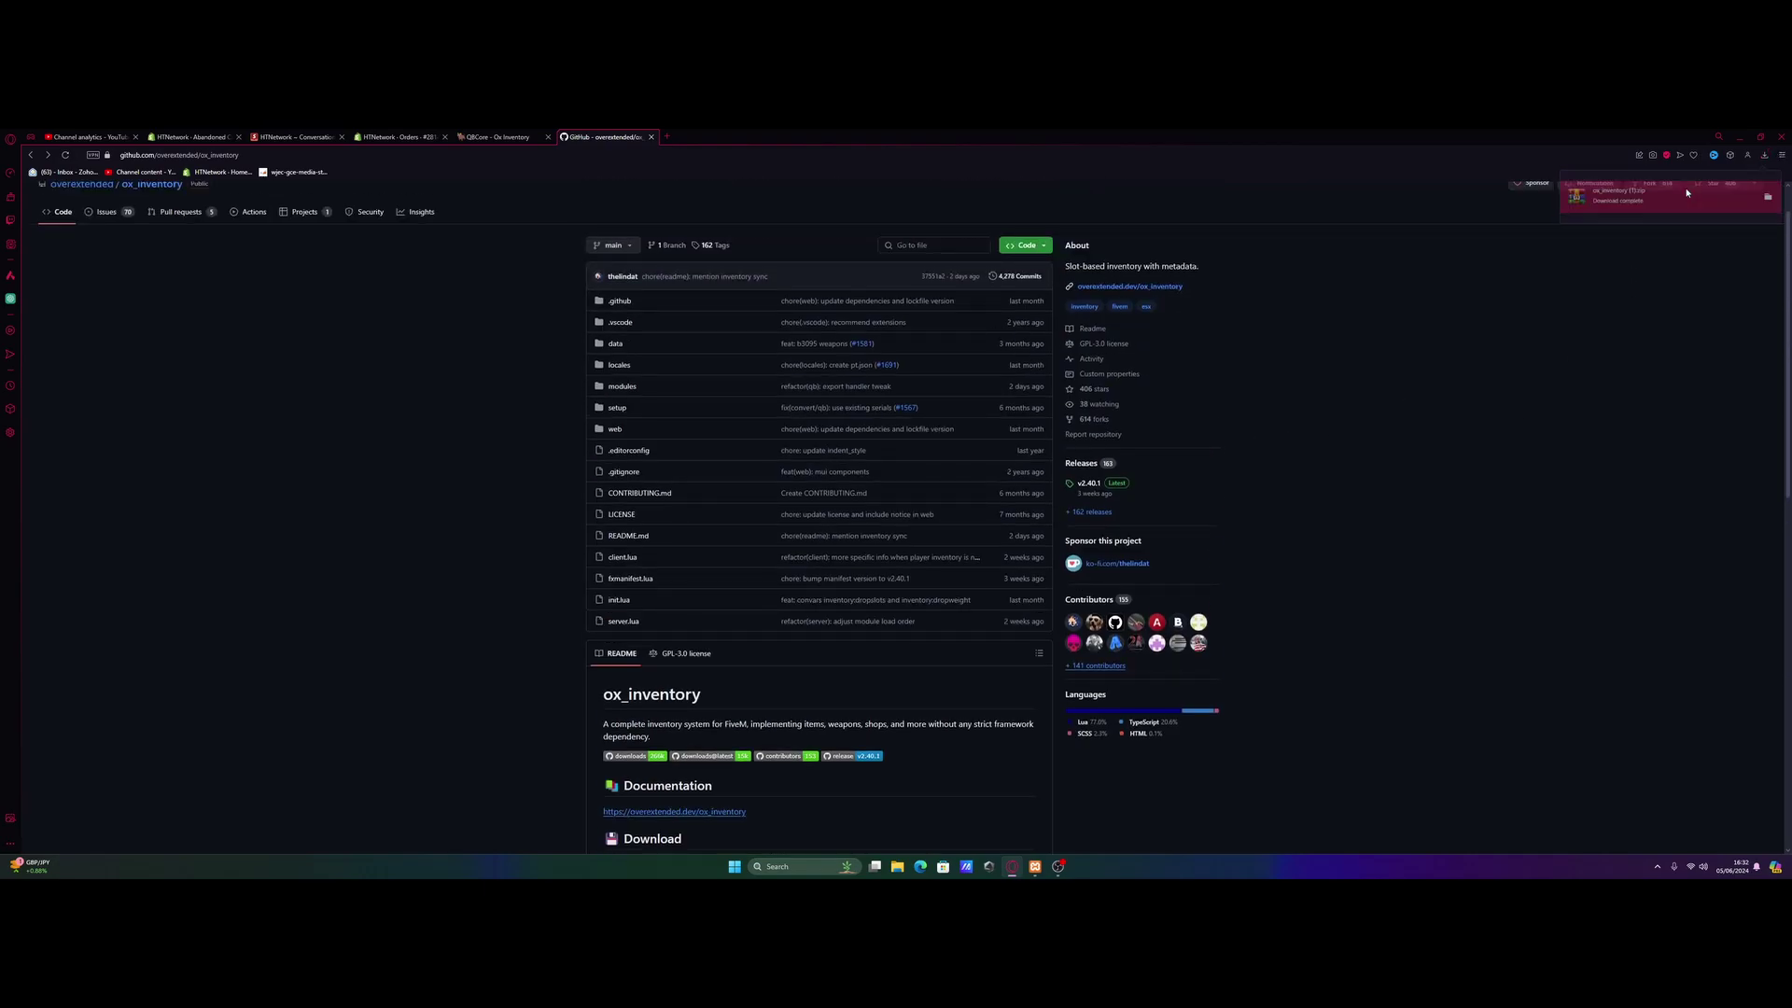
{"action": "left_click", "coordinate": [1089, 332]}
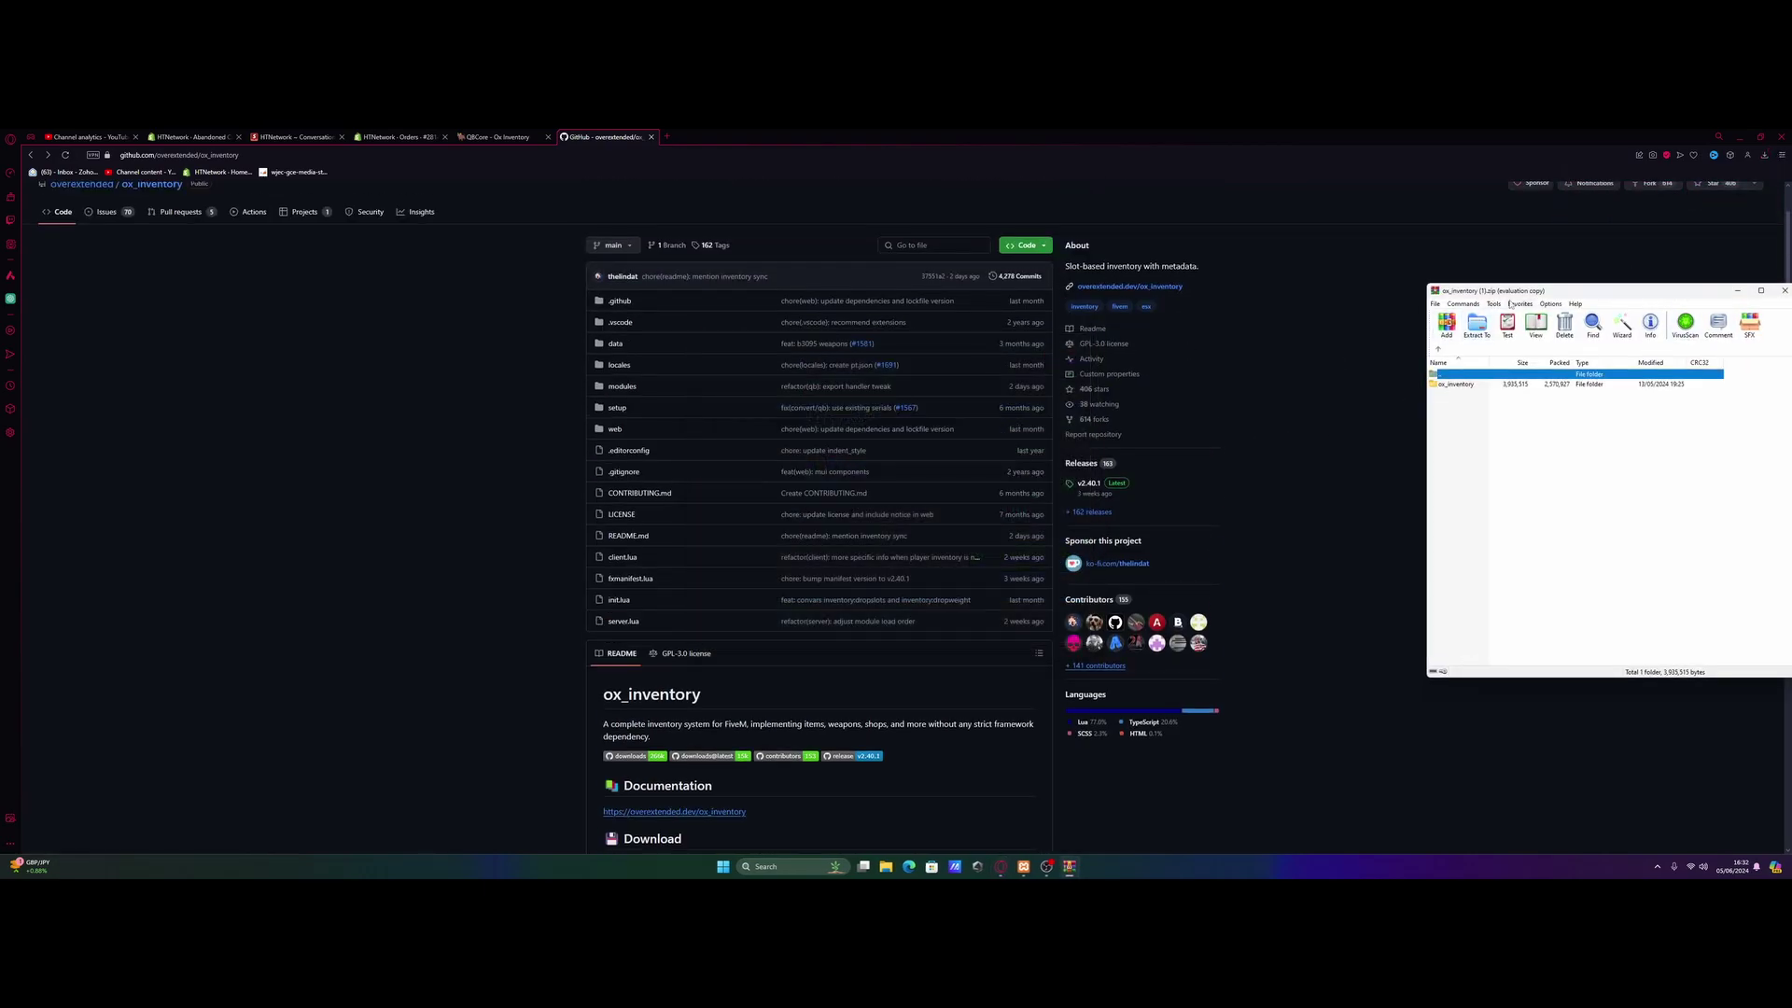
{"action": "left_click", "coordinate": [1563, 252]}
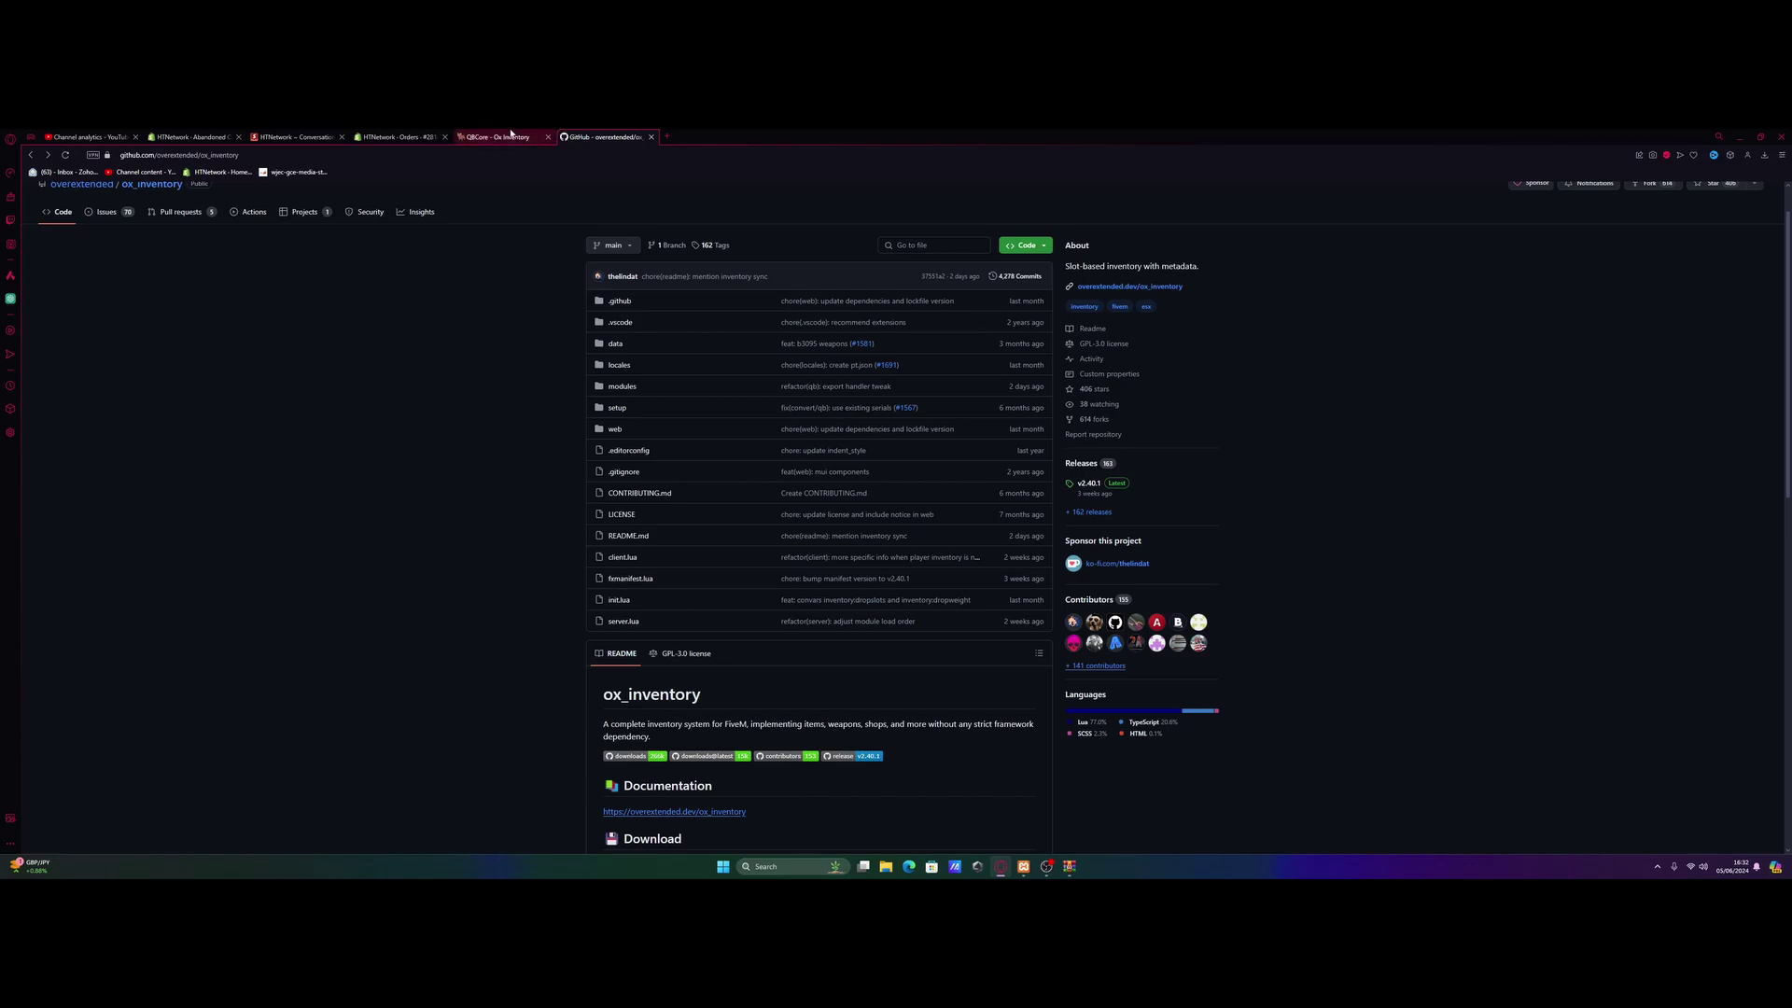
View the 'QBCore - Ox Inventory' installation notes, then minimise the browser.
{"action": "left_click", "coordinate": [504, 136]}
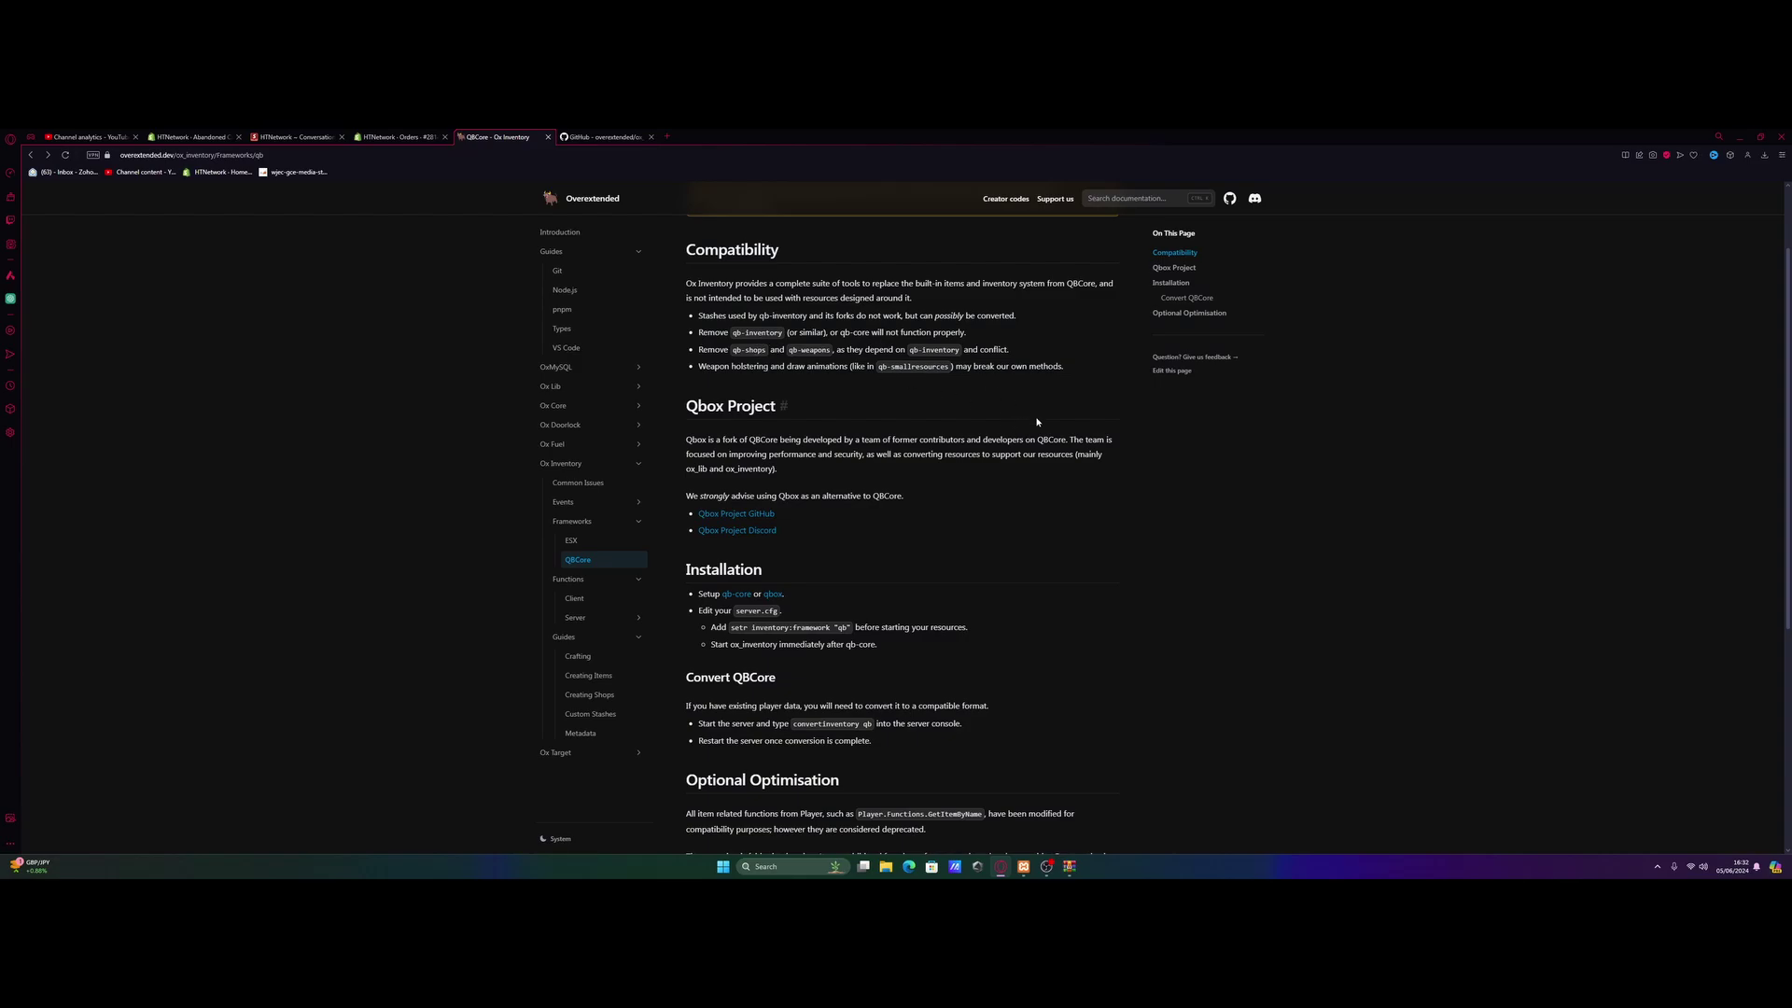
{"action": "left_click", "coordinate": [1735, 135]}
Arrange the archive window and open the QBCOREHTN server folder on the desktop.
{"action": "left_click_drag", "start_coordinate": [1521, 298], "coordinate": [1219, 247]}
{"action": "left_click_drag", "start_coordinate": [100, 471], "coordinate": [694, 474]}
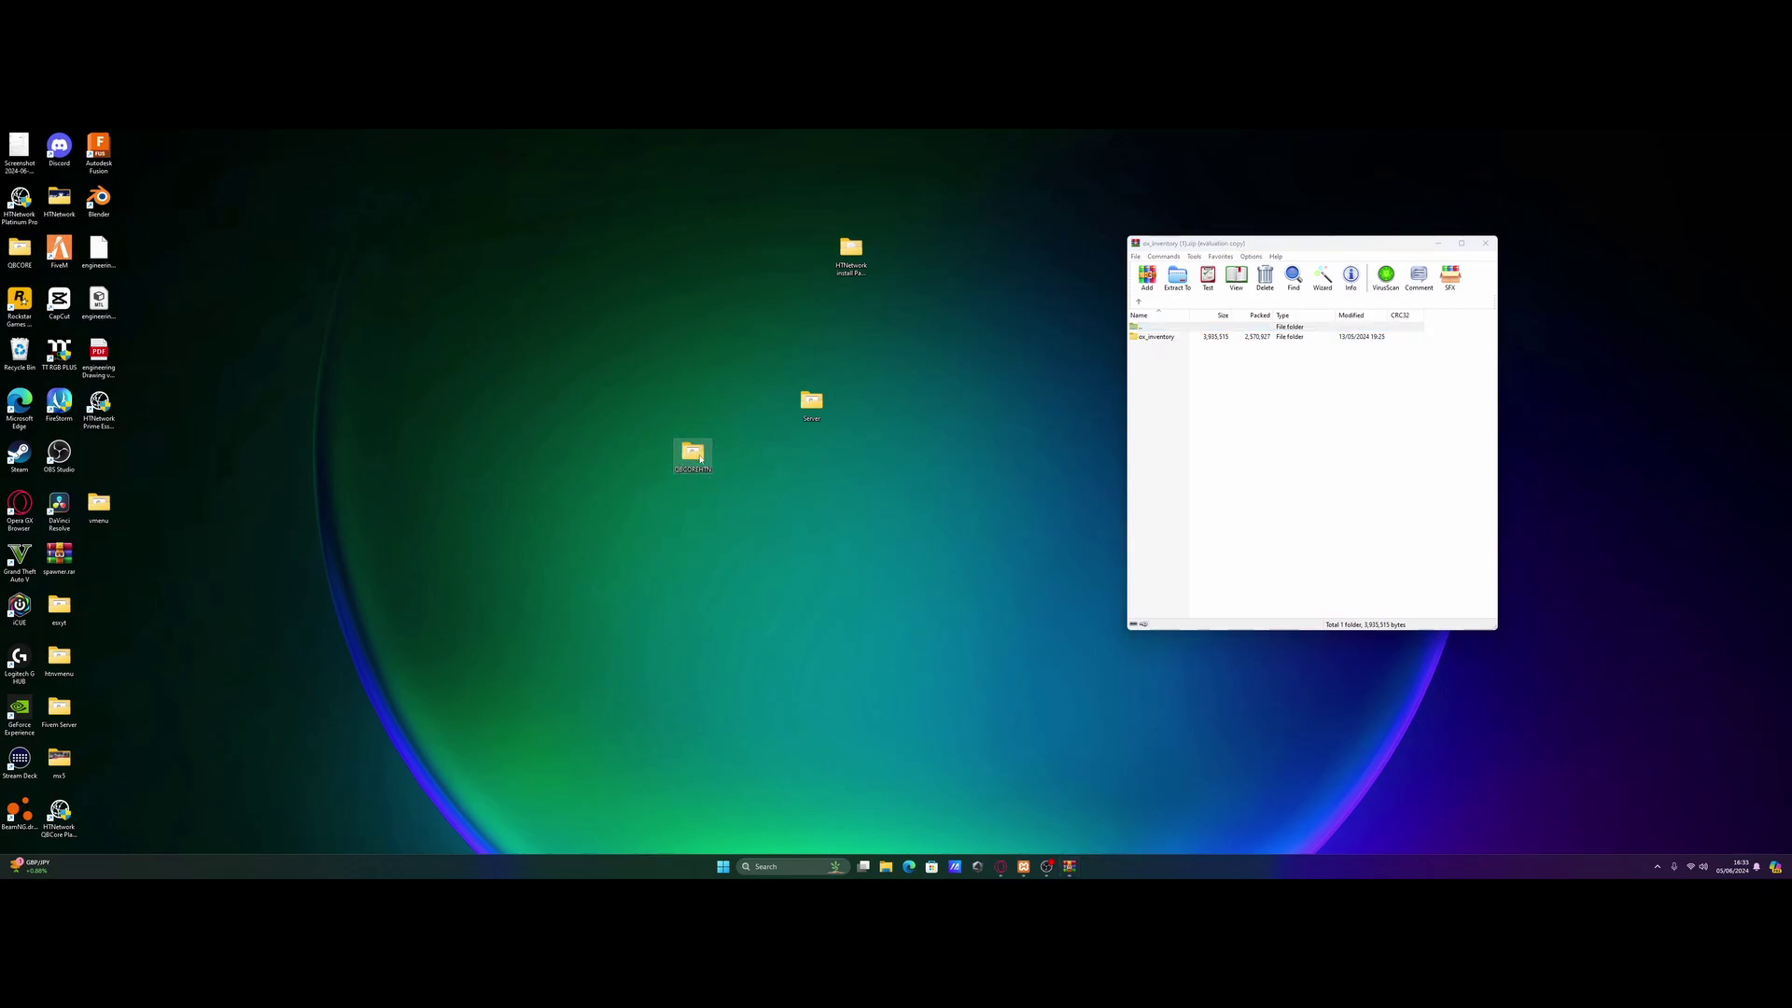
{"action": "double_click", "coordinate": [700, 459]}
{"action": "left_click_drag", "start_coordinate": [411, 308], "coordinate": [644, 278]}
Navigate through txData, QBCoreFramework_4F5D7D.base and resources into [qb], browsing its resource list.
{"action": "left_click", "coordinate": [538, 378]}
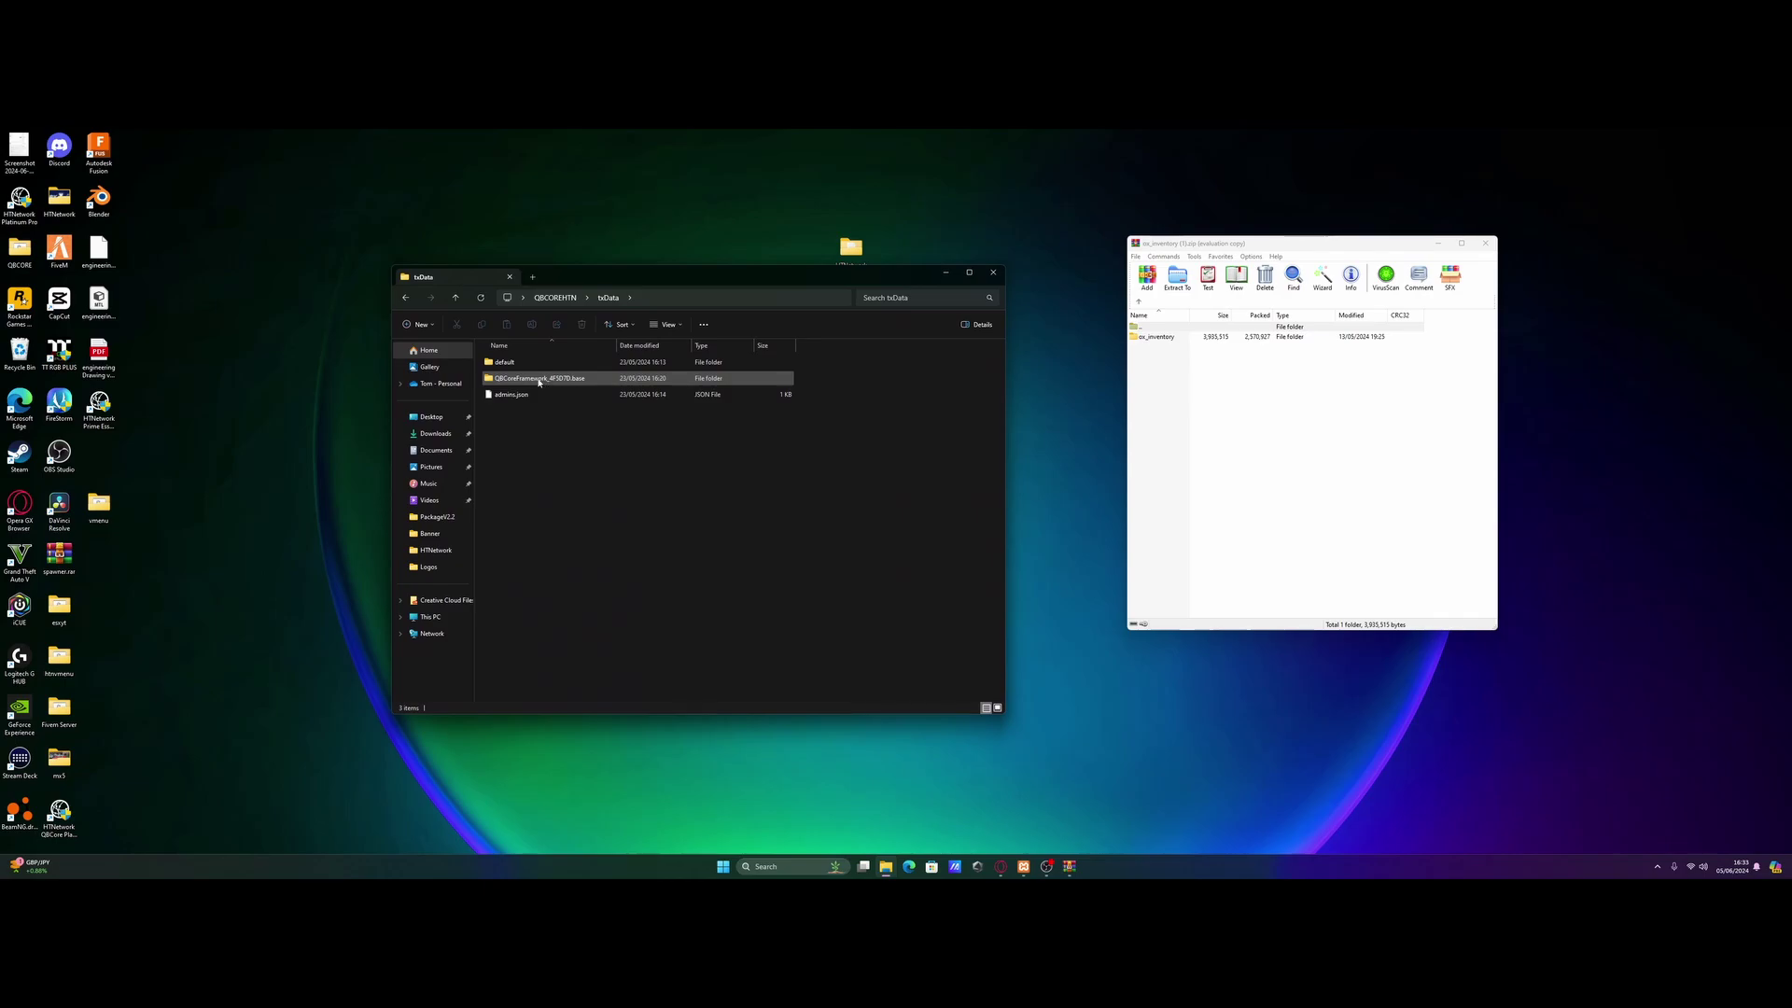
{"action": "double_click", "coordinate": [538, 380]}
{"action": "double_click", "coordinate": [538, 381]}
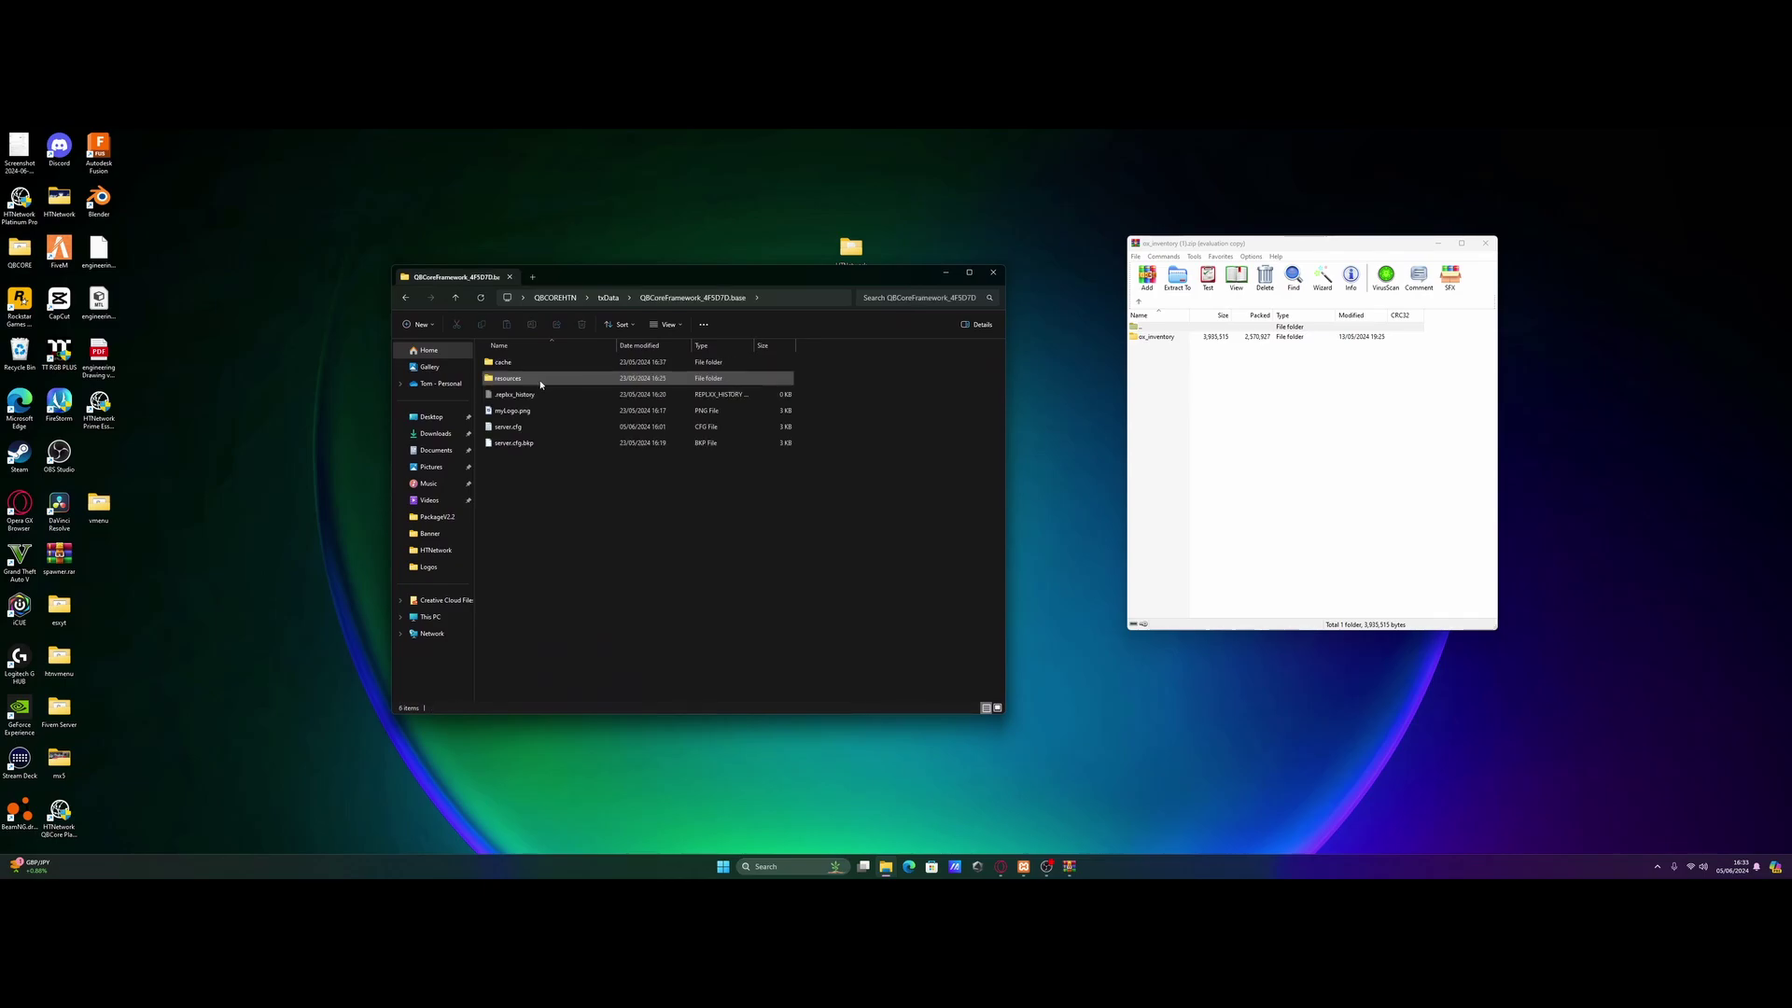
{"action": "double_click", "coordinate": [540, 379]}
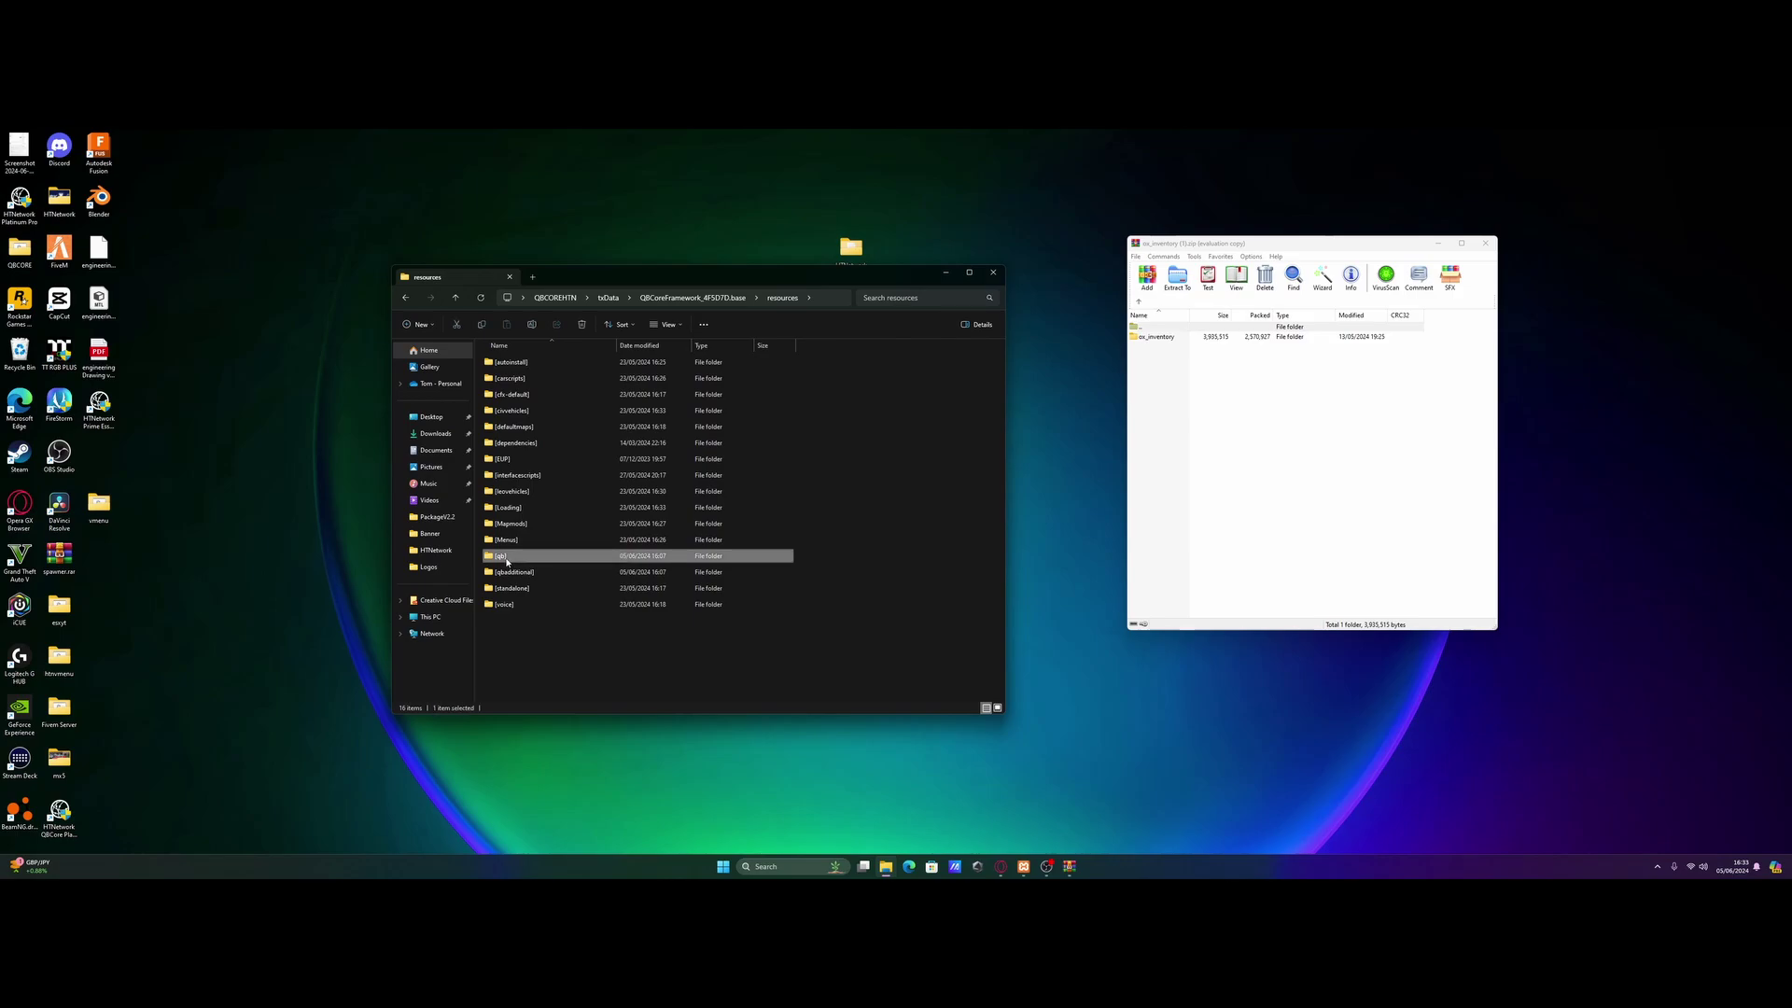
{"action": "double_click", "coordinate": [507, 557]}
{"action": "scroll", "coordinate": [649, 499], "scroll_direction": "down", "scroll_amount": 7}
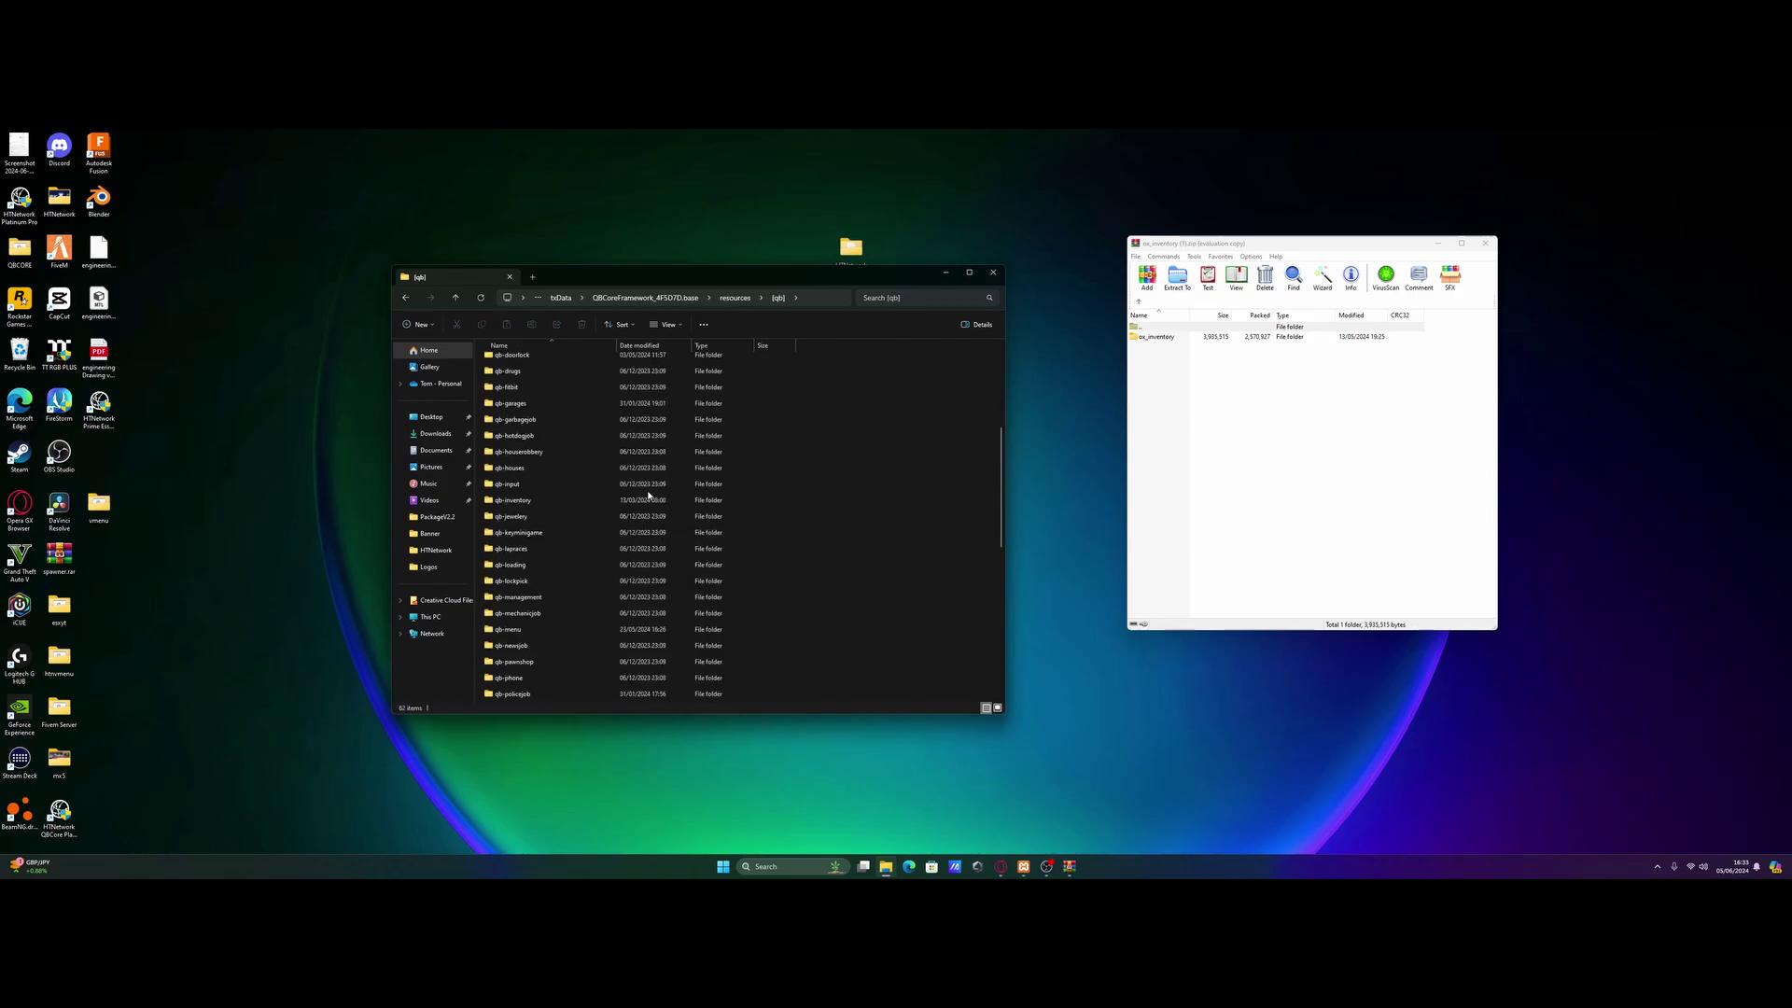
{"action": "scroll", "coordinate": [648, 497], "scroll_direction": "down", "scroll_amount": 4}
{"action": "scroll", "coordinate": [649, 495], "scroll_direction": "down", "scroll_amount": 3}
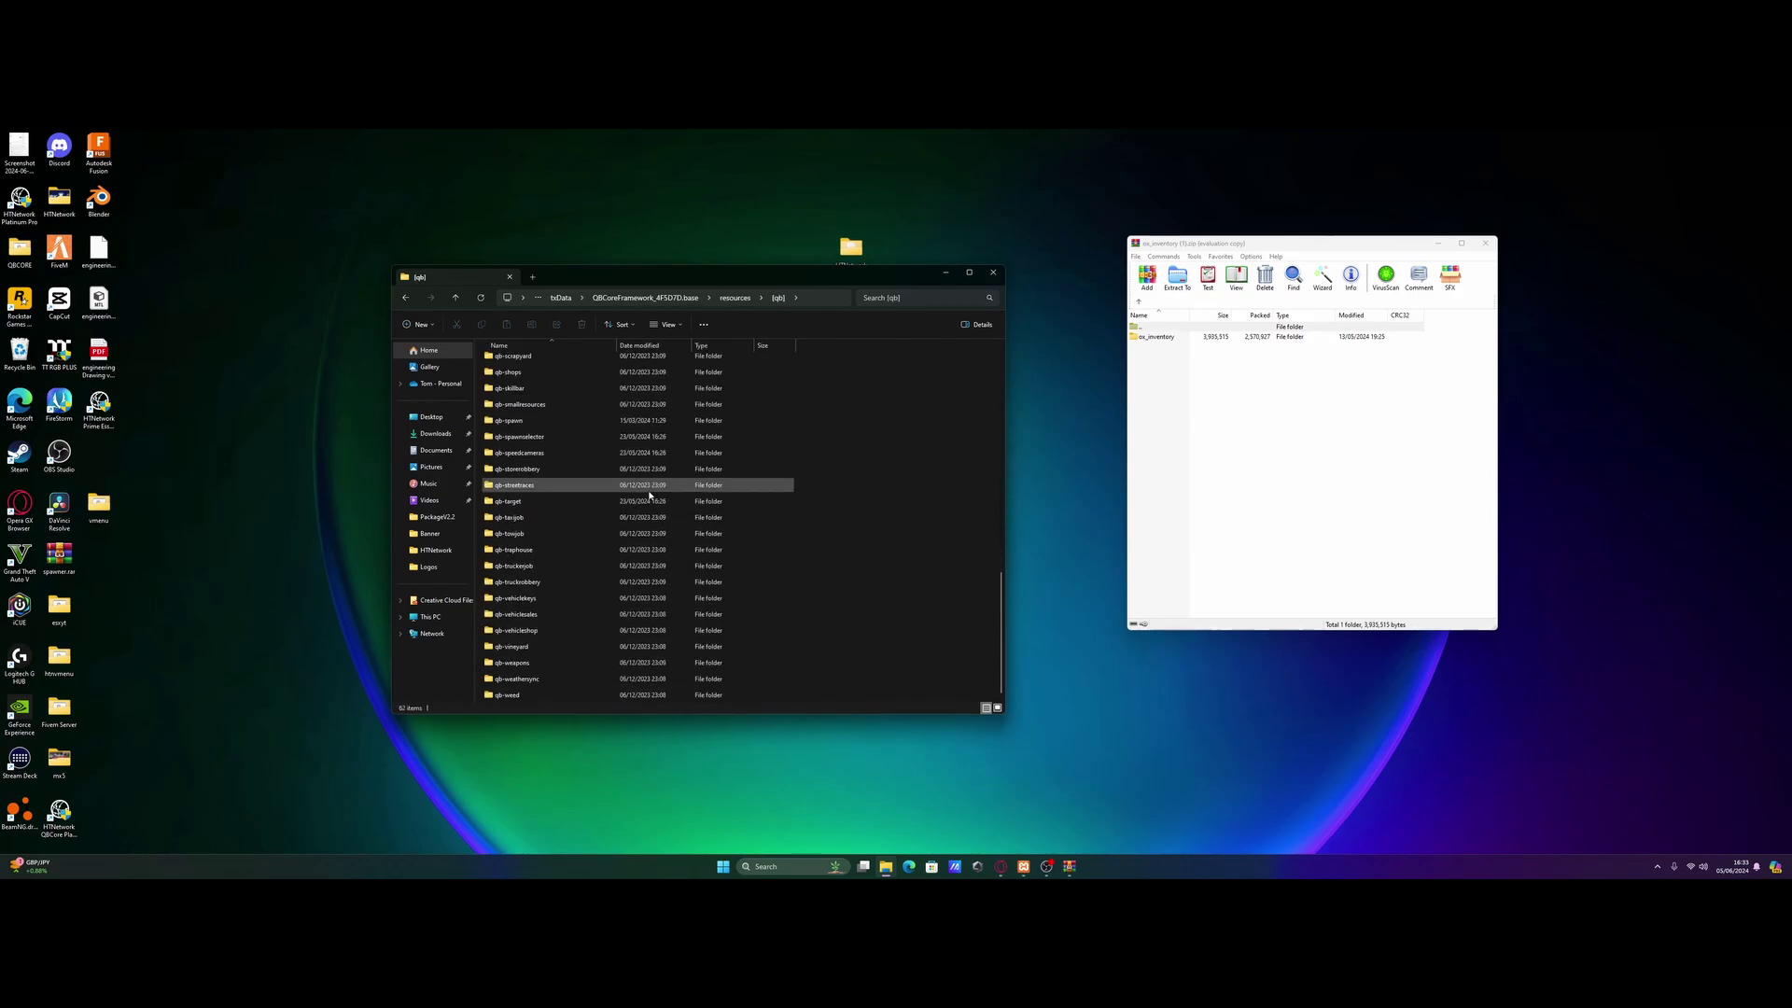
Delete the qb-weapons, qb-shops and qb-inventory folders from [qb].
{"action": "left_click", "coordinate": [644, 663]}
{"action": "left_click", "coordinate": [582, 325]}
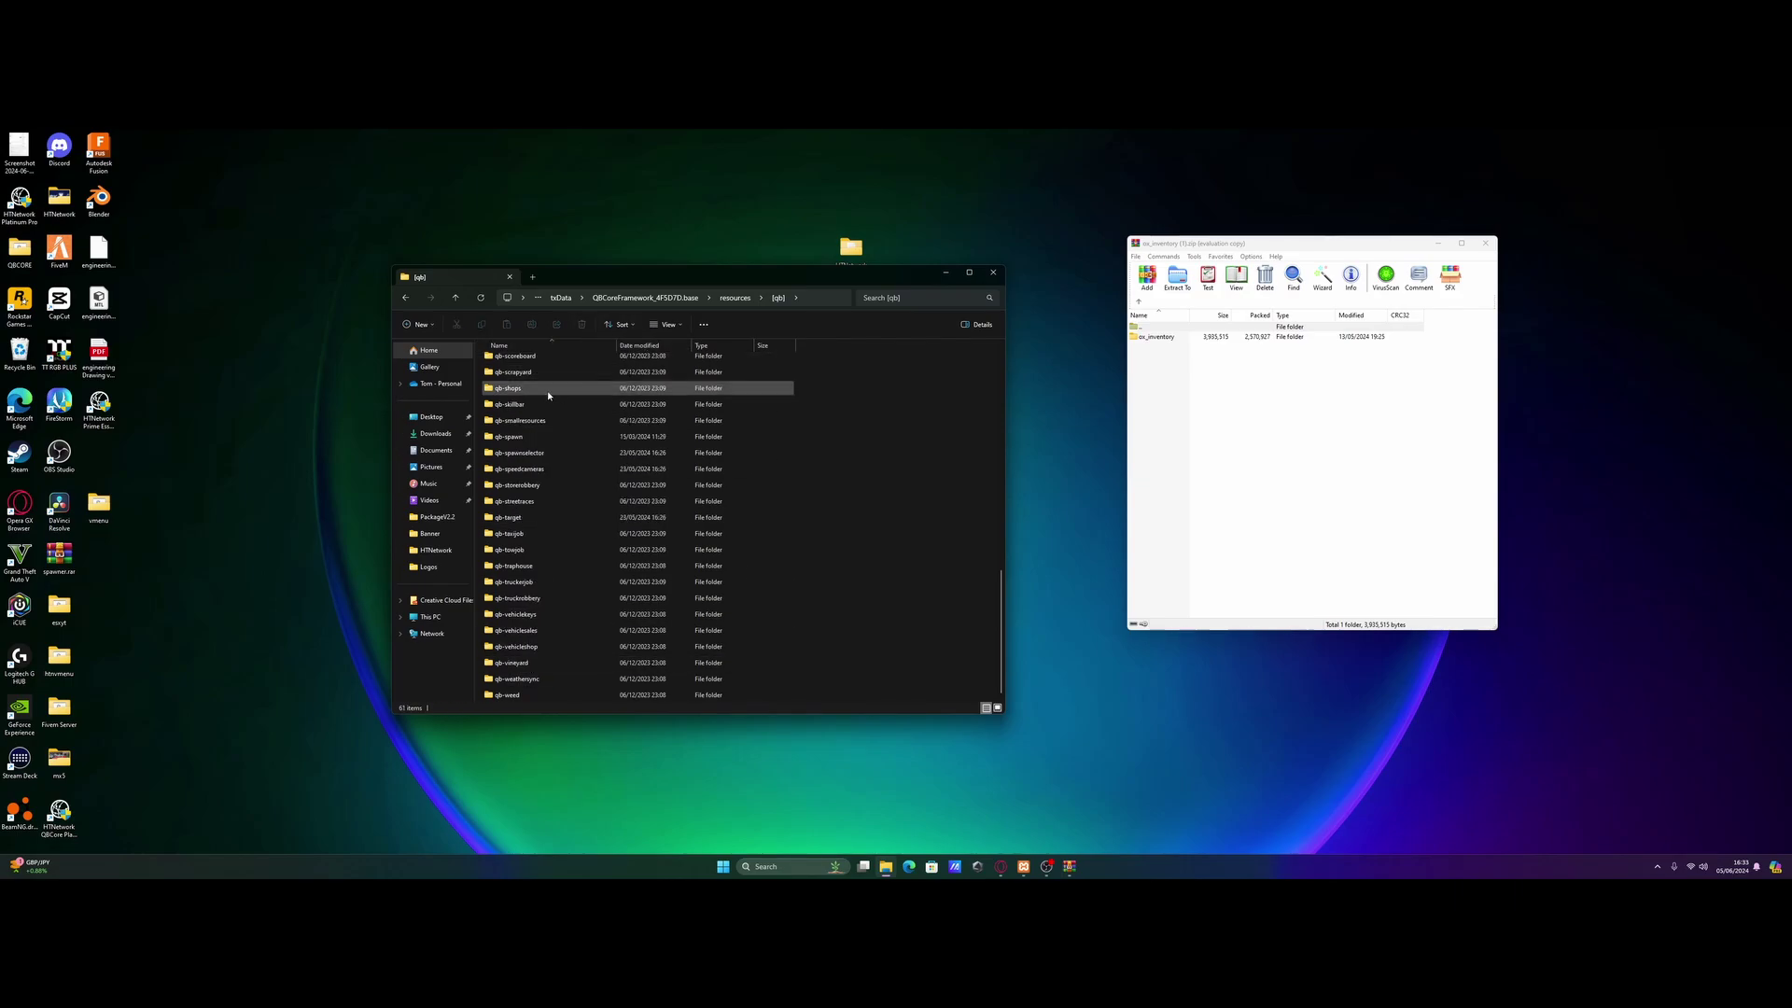
{"action": "left_click", "coordinate": [547, 389]}
{"action": "left_click", "coordinate": [581, 324]}
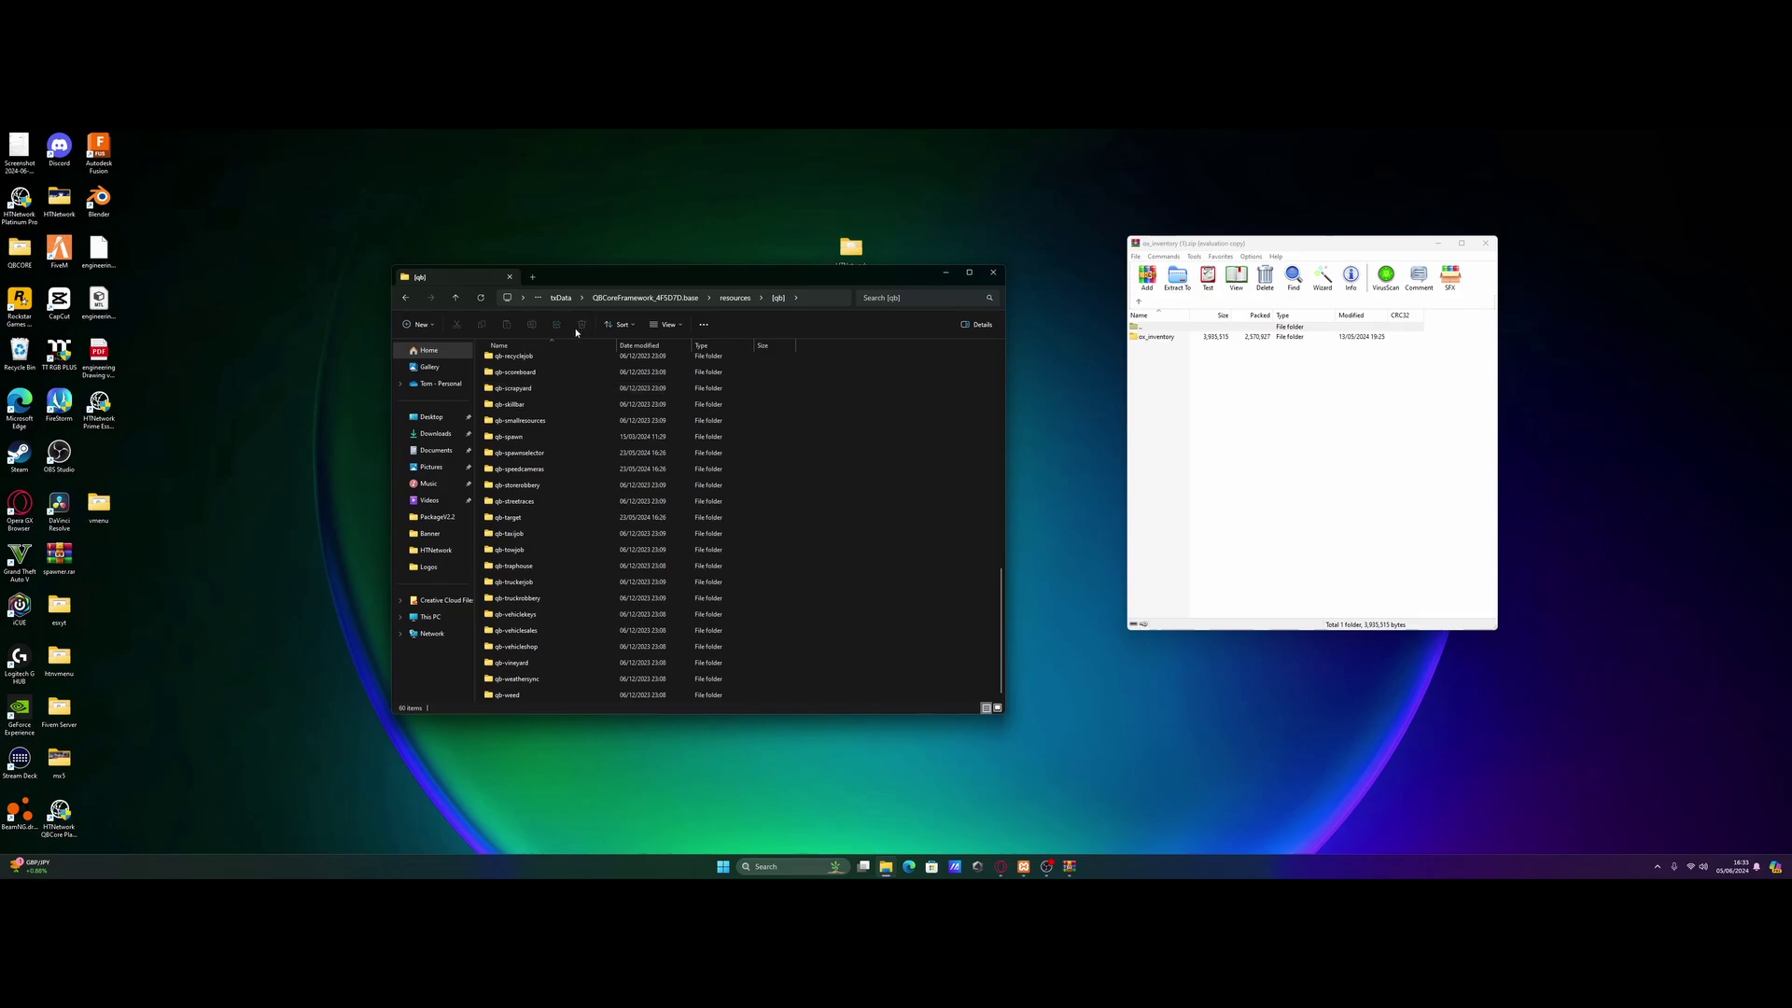
{"action": "scroll", "coordinate": [624, 447], "scroll_direction": "up", "scroll_amount": 3}
{"action": "scroll", "coordinate": [626, 447], "scroll_direction": "up", "scroll_amount": 5}
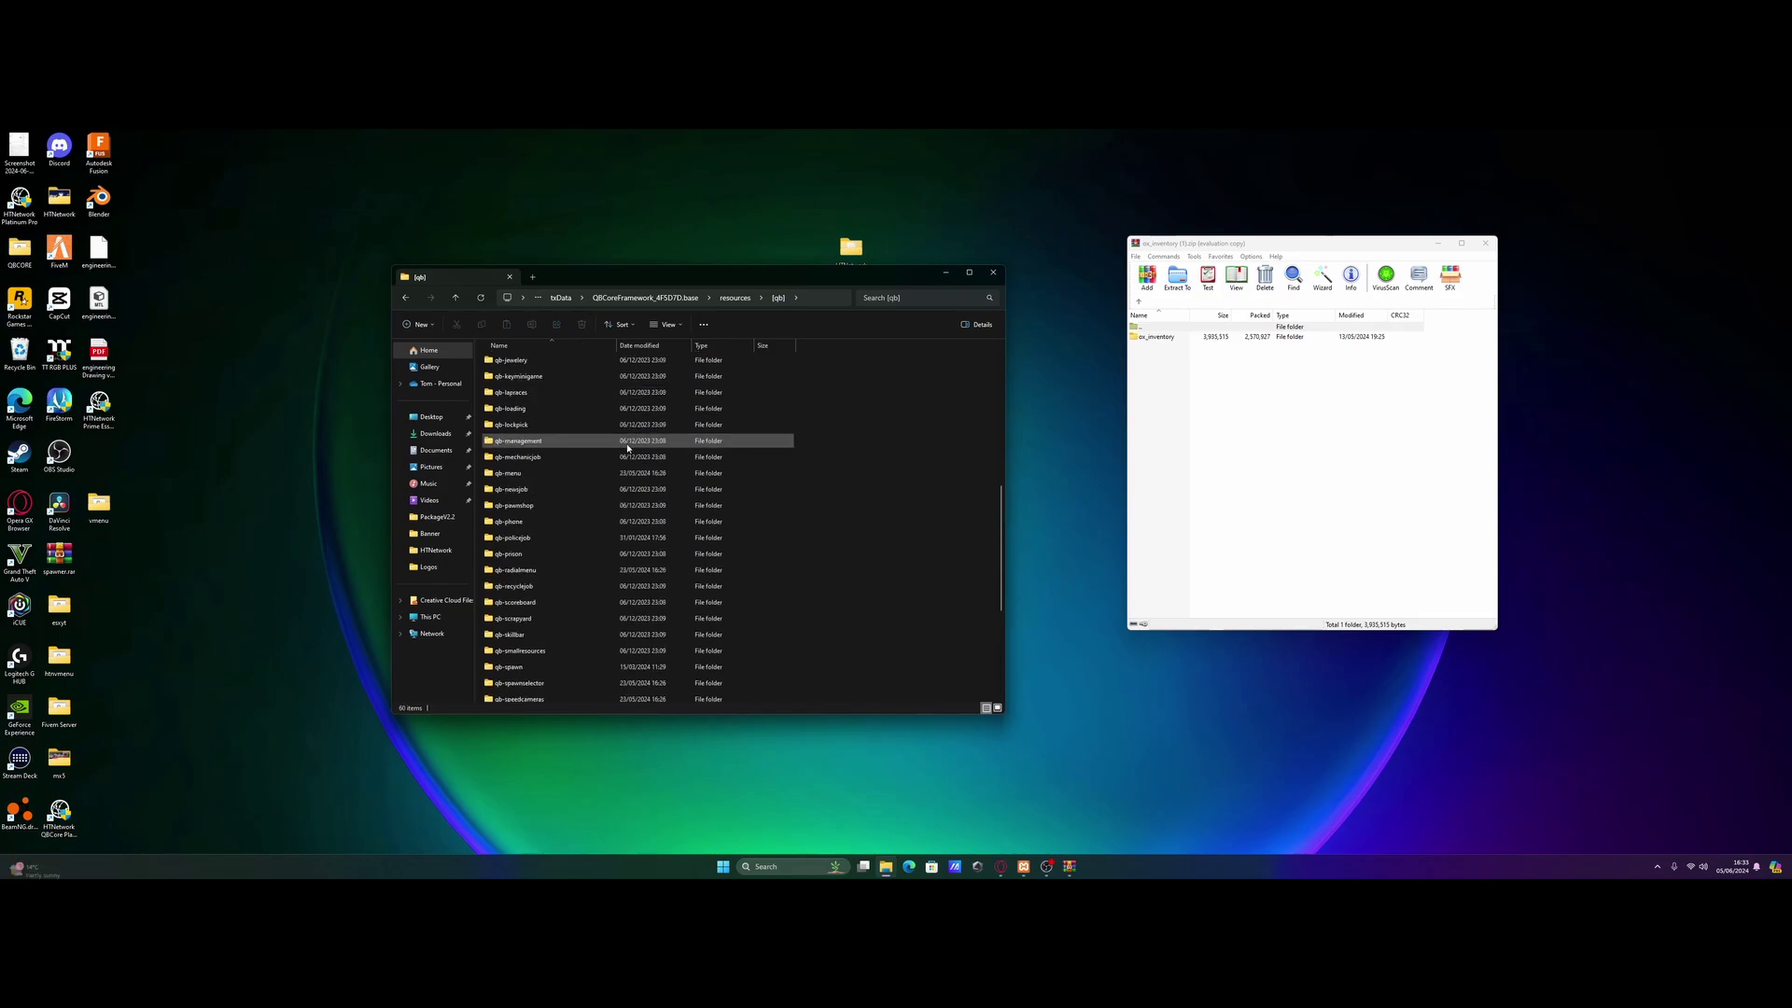
{"action": "left_click", "coordinate": [605, 490]}
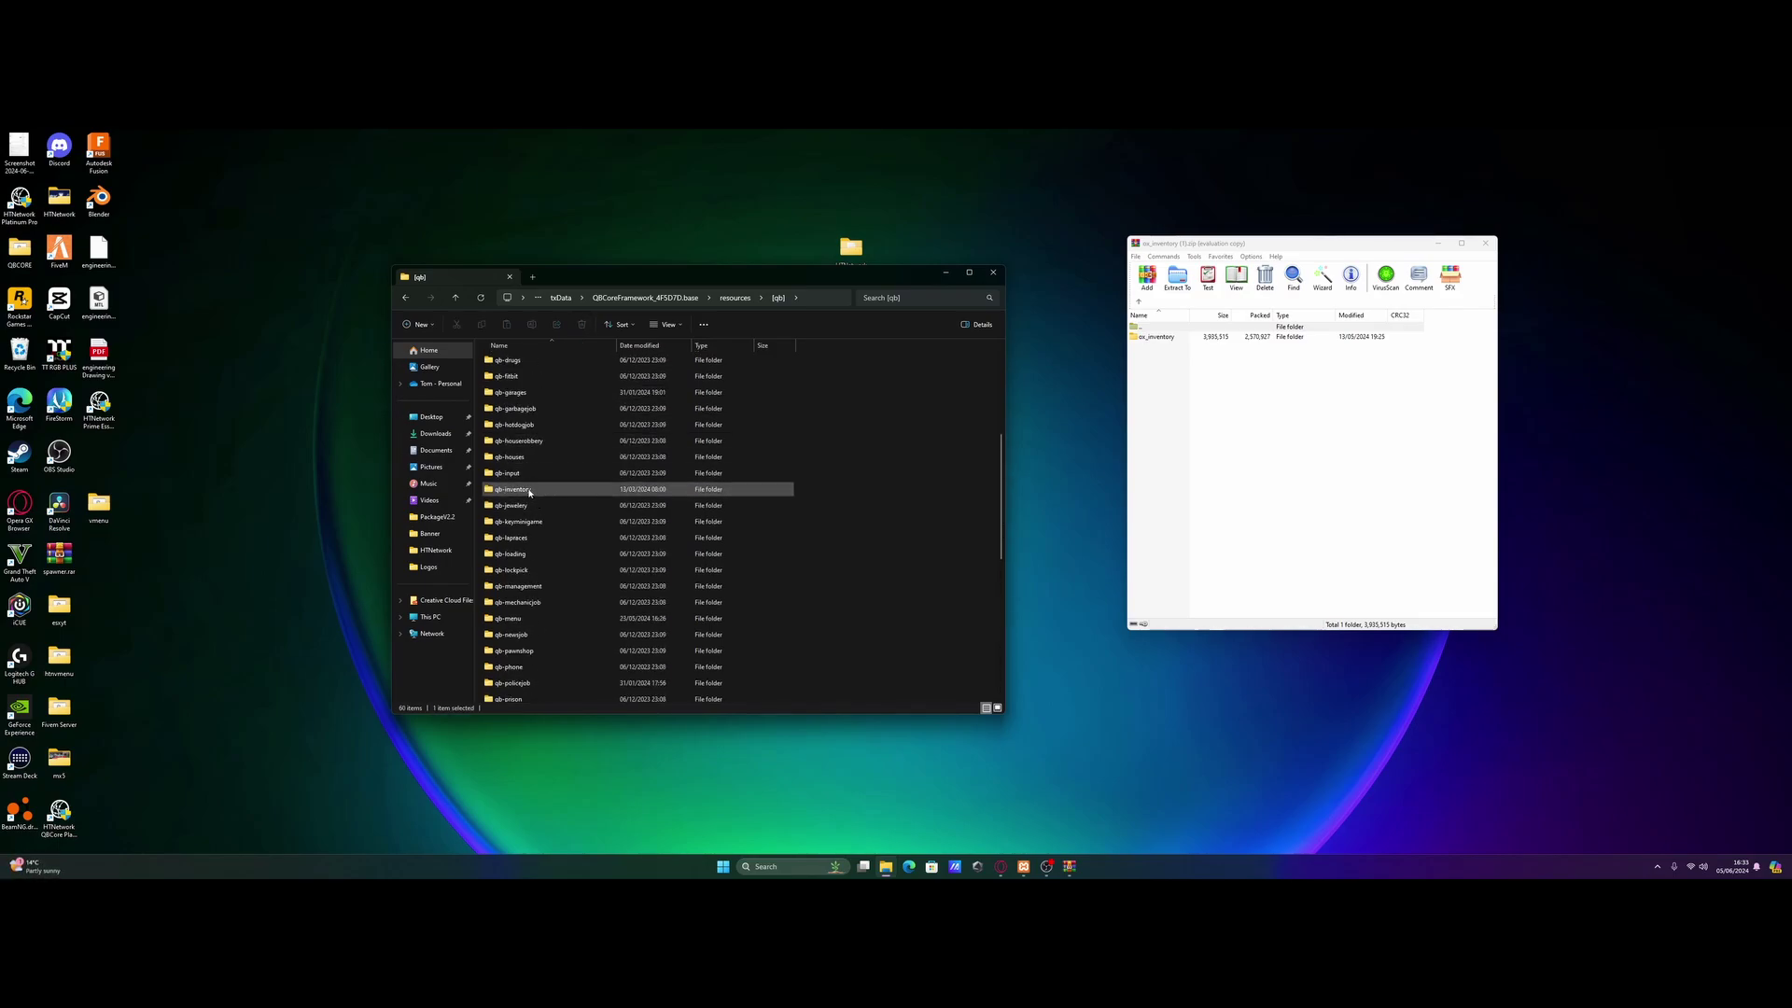
{"action": "left_click", "coordinate": [581, 324]}
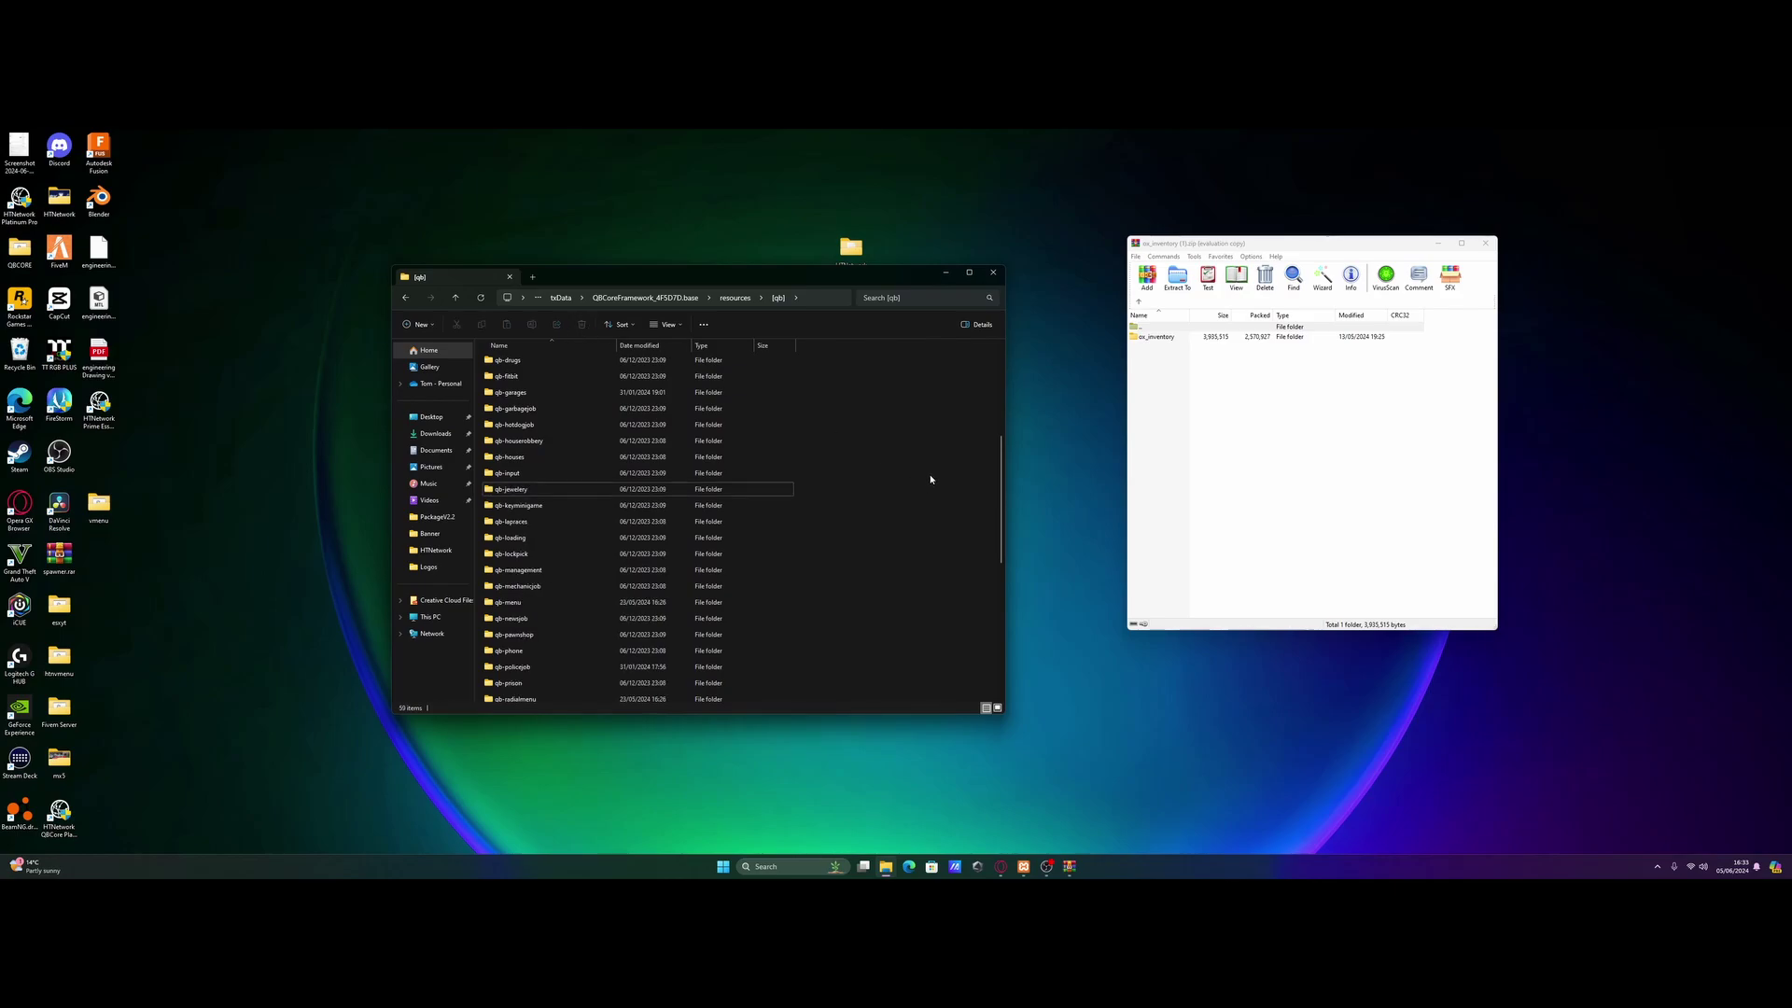
{"action": "left_click", "coordinate": [1242, 400]}
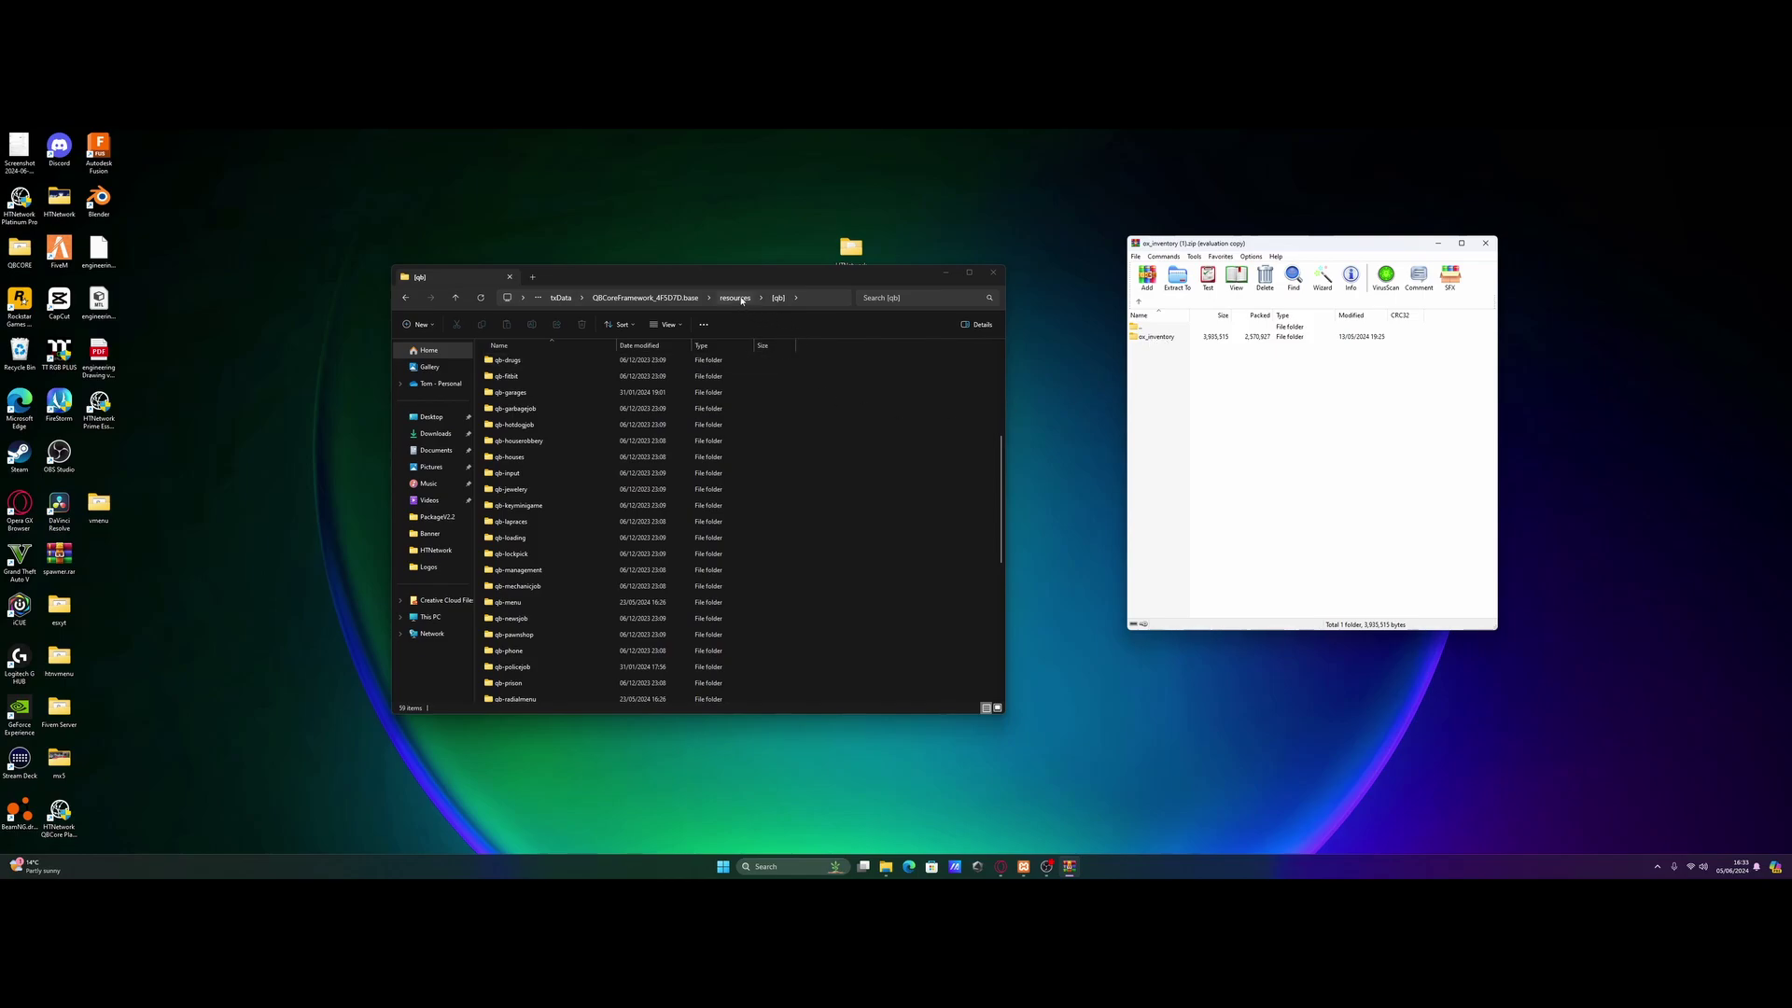
Look inside [qbadditional], then reopen [qb] and widen the Explorer window.
{"action": "left_click", "coordinate": [734, 298]}
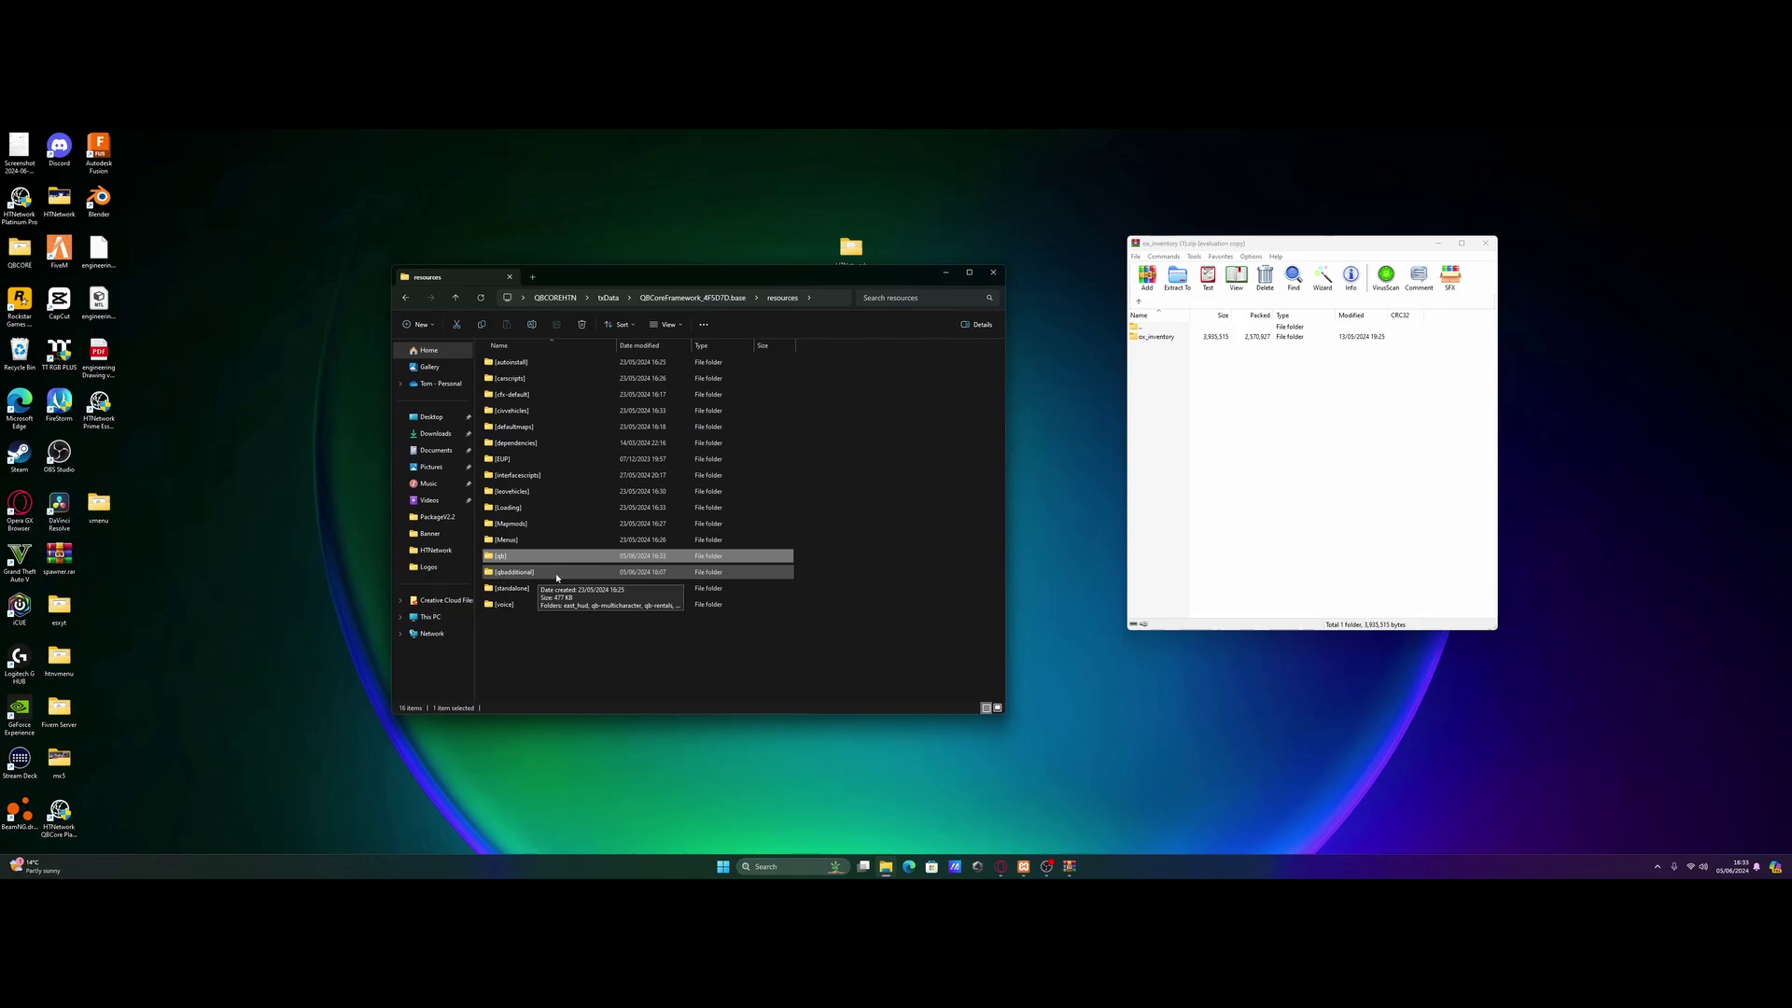
{"action": "double_click", "coordinate": [557, 573]}
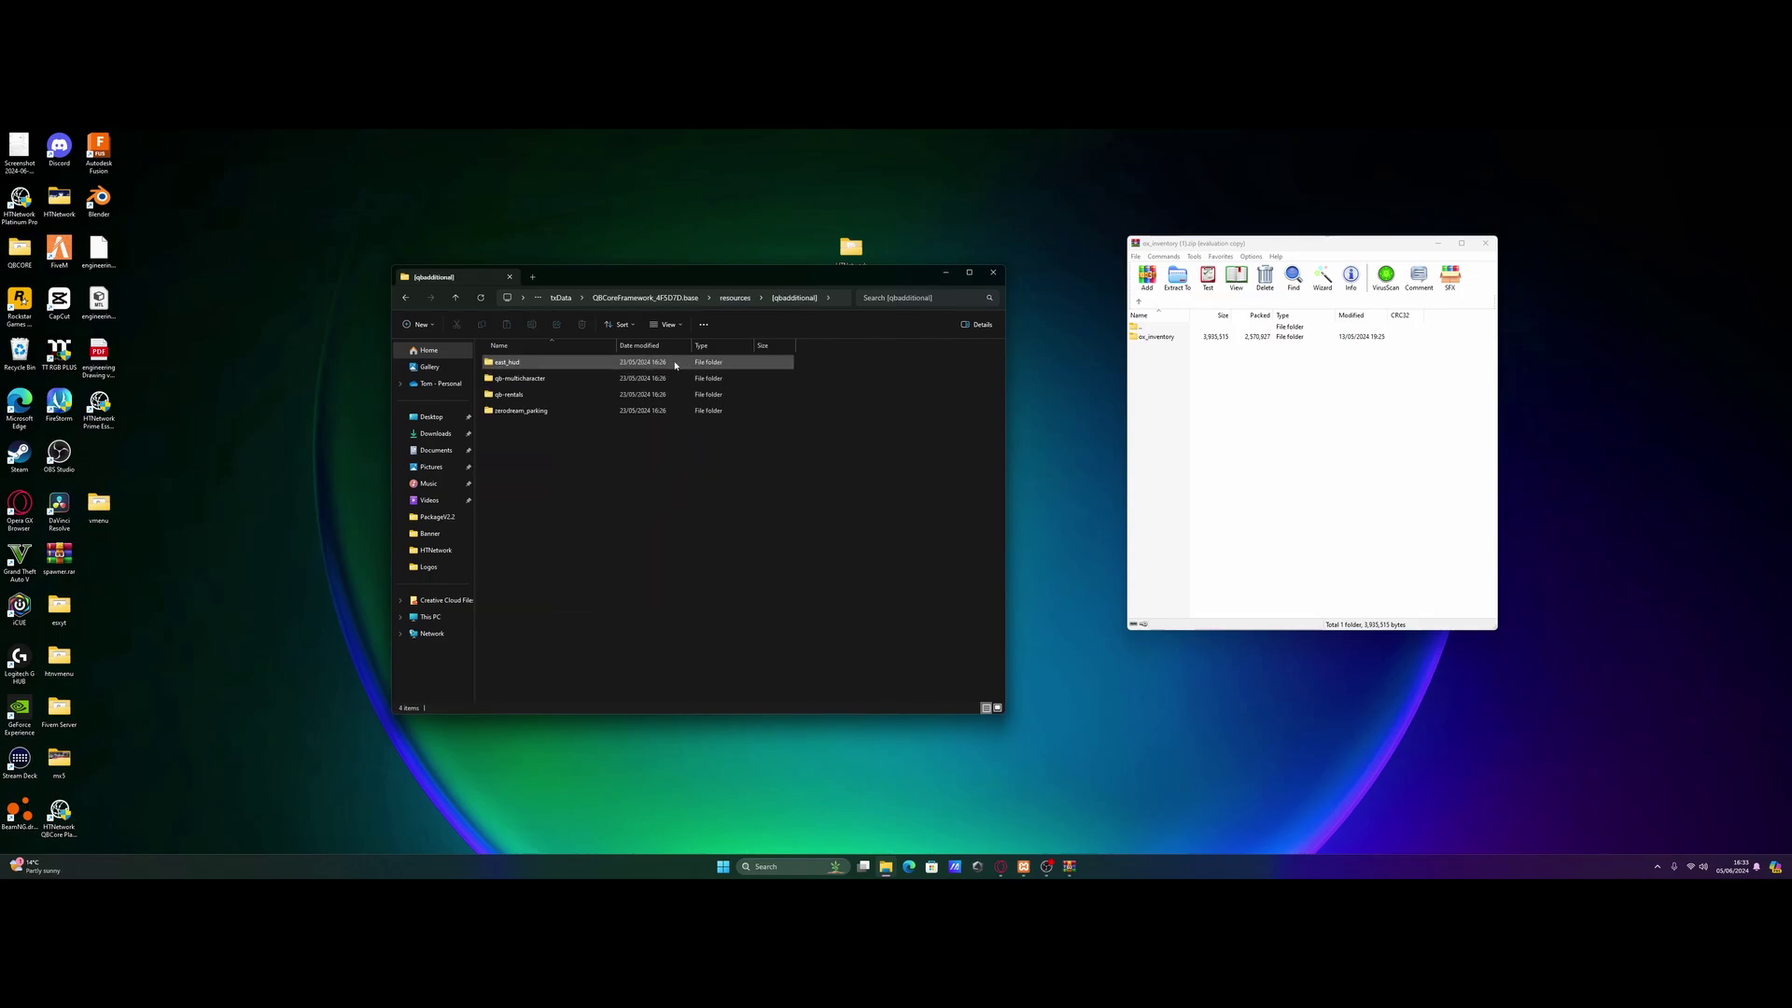
{"action": "left_click", "coordinate": [740, 299]}
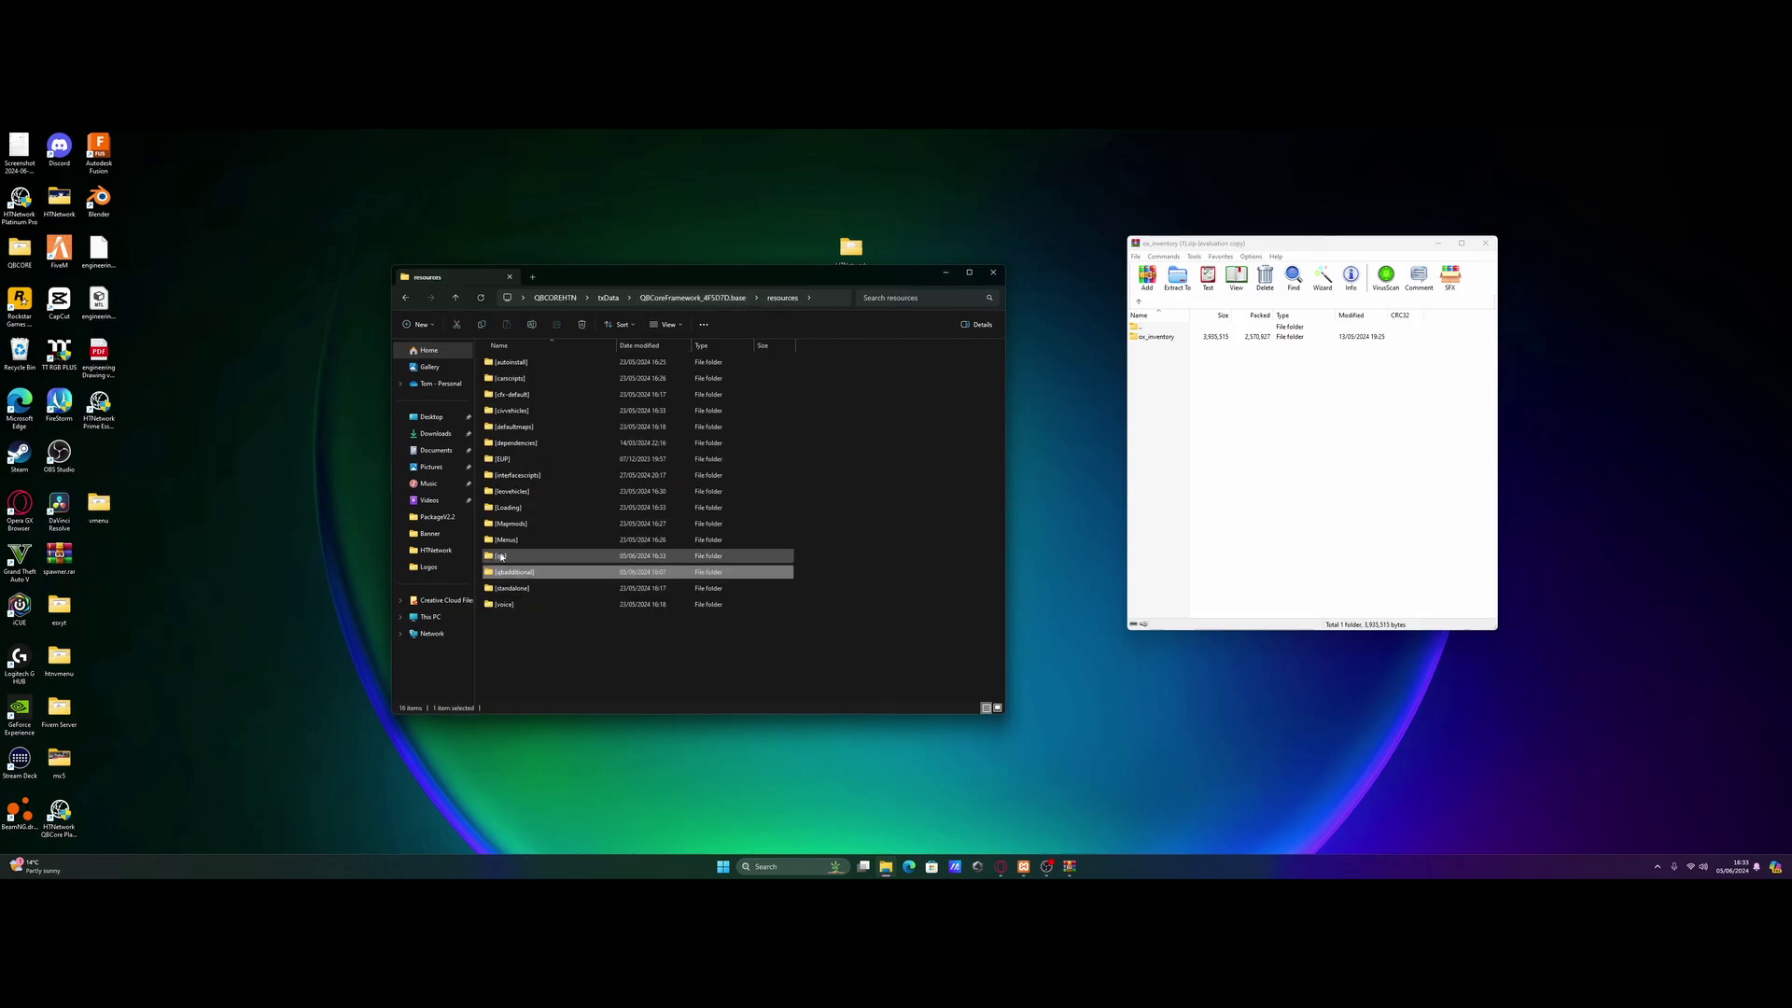
{"action": "double_click", "coordinate": [737, 556]}
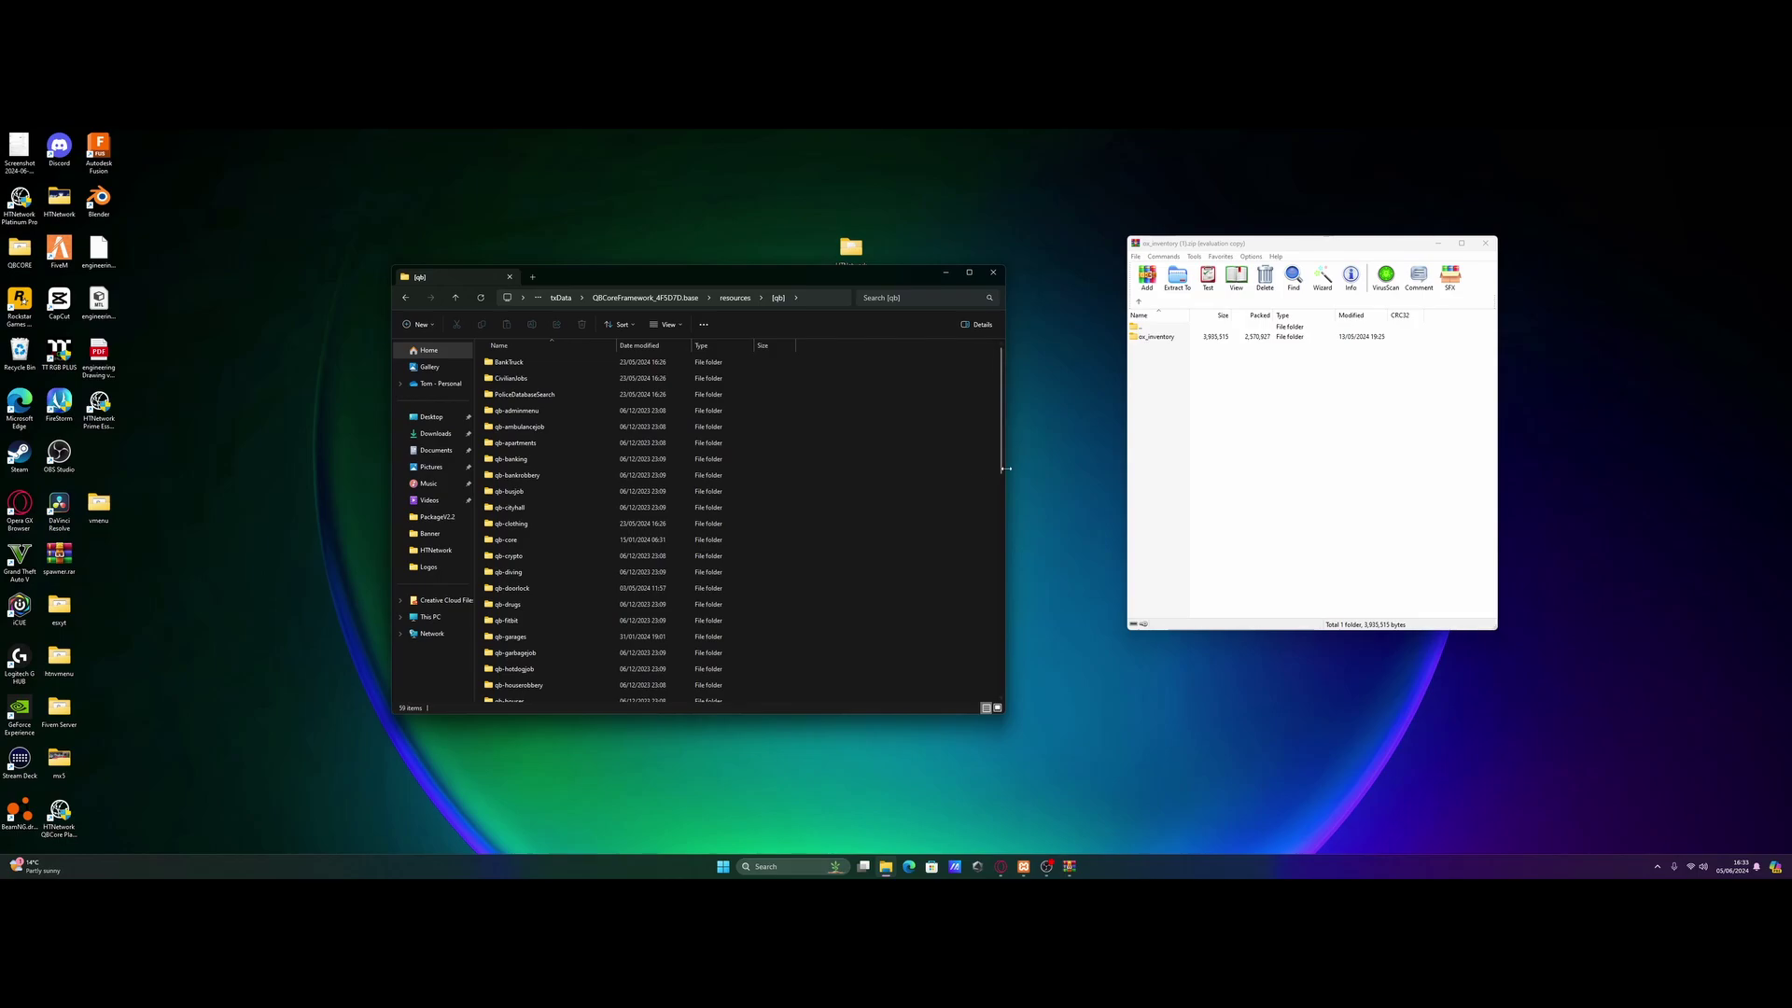
{"action": "left_click_drag", "start_coordinate": [1004, 466], "coordinate": [1084, 466]}
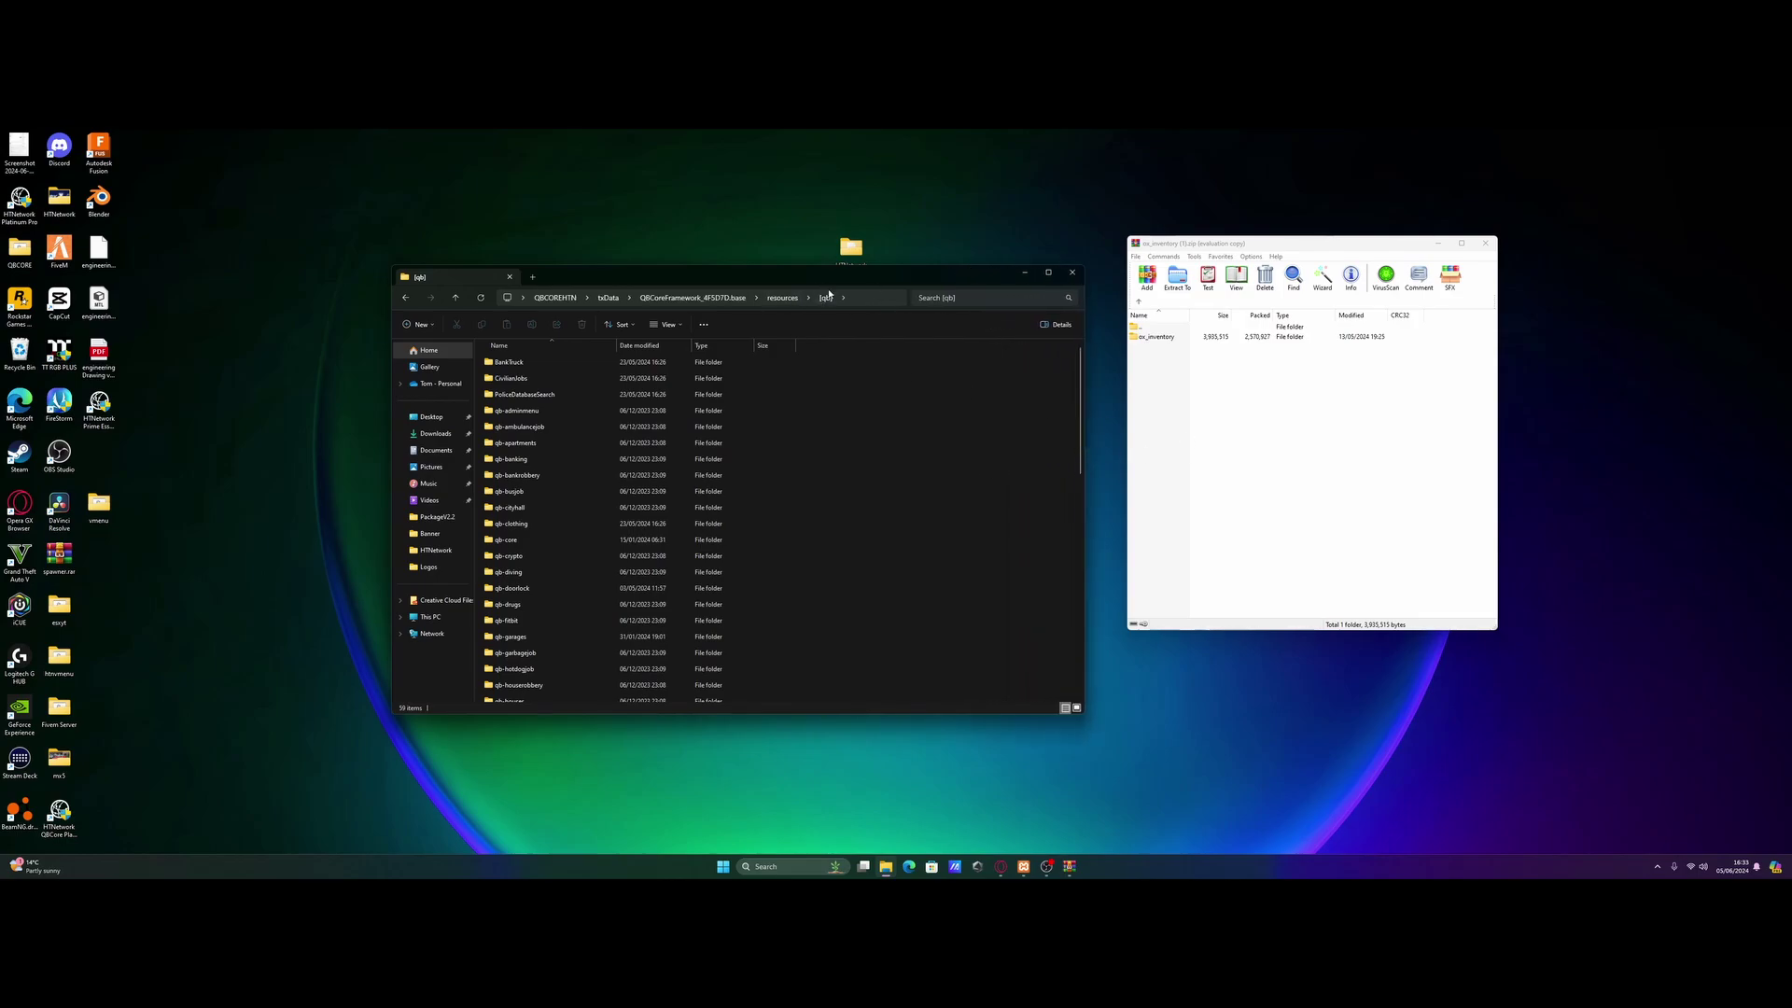
Extract the ox_inventory folder from the archive into the [qb] resources folder.
{"action": "left_click", "coordinate": [1400, 403]}
{"action": "left_click", "coordinate": [1155, 339]}
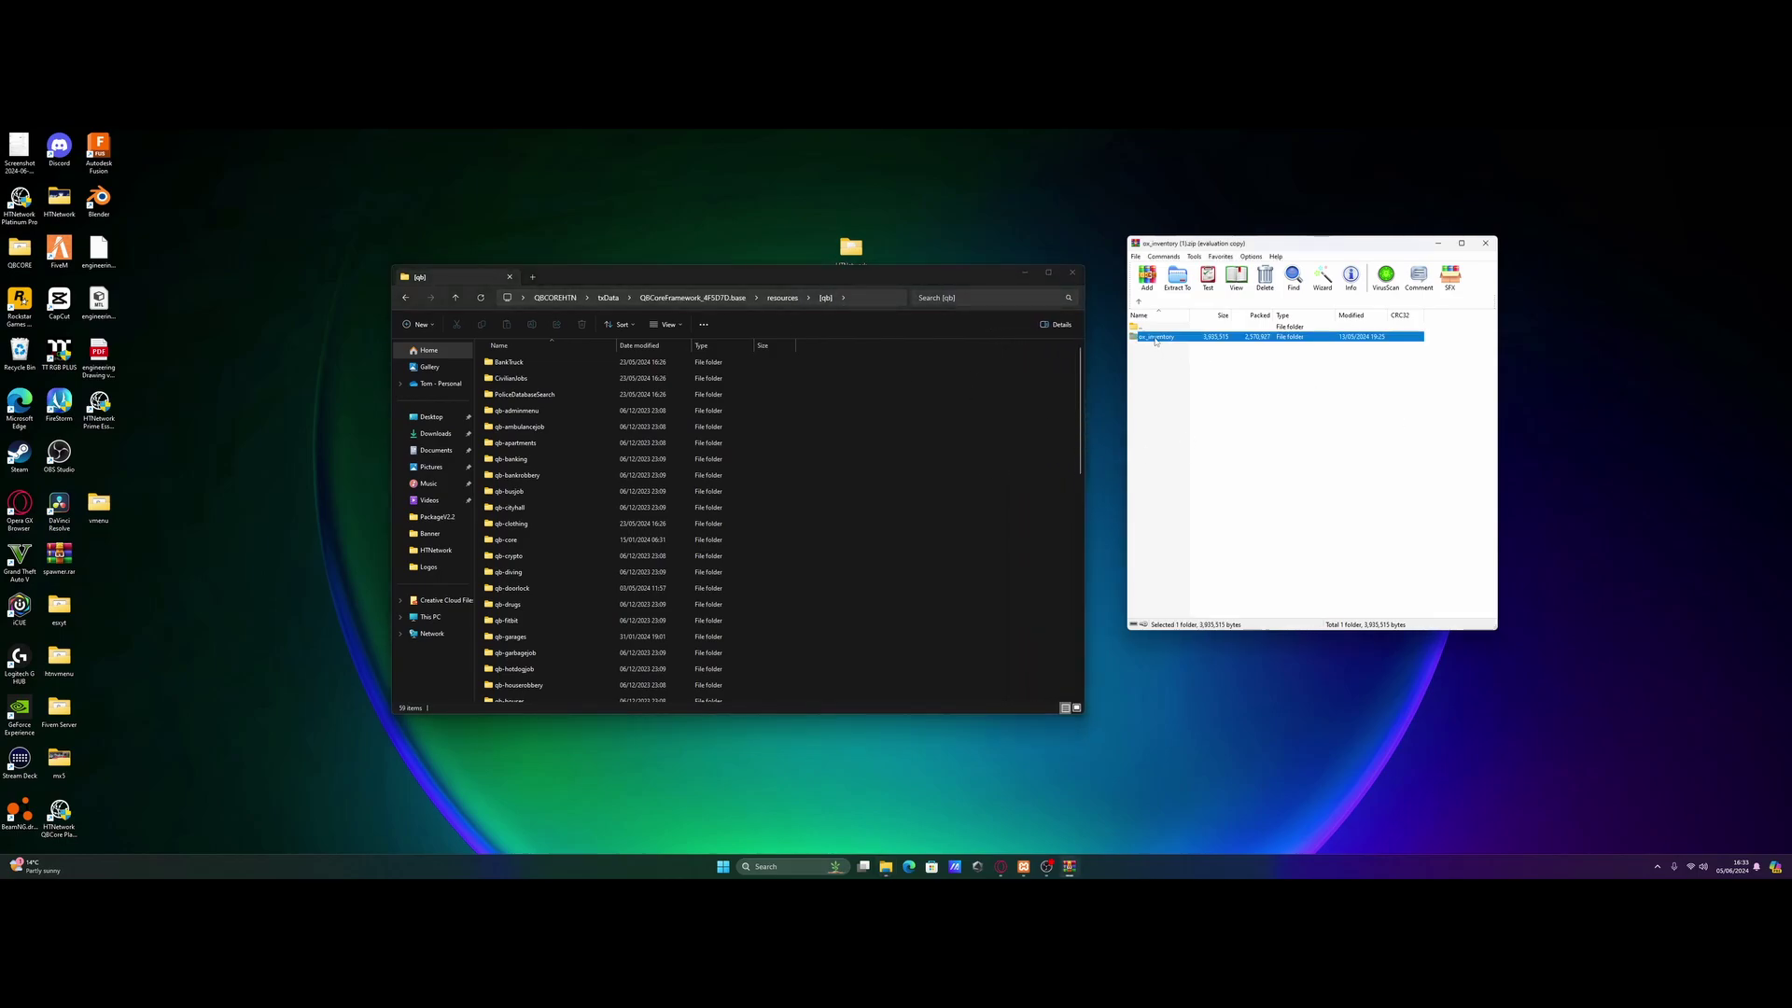
{"action": "left_click_drag", "start_coordinate": [1222, 340], "coordinate": [1049, 416]}
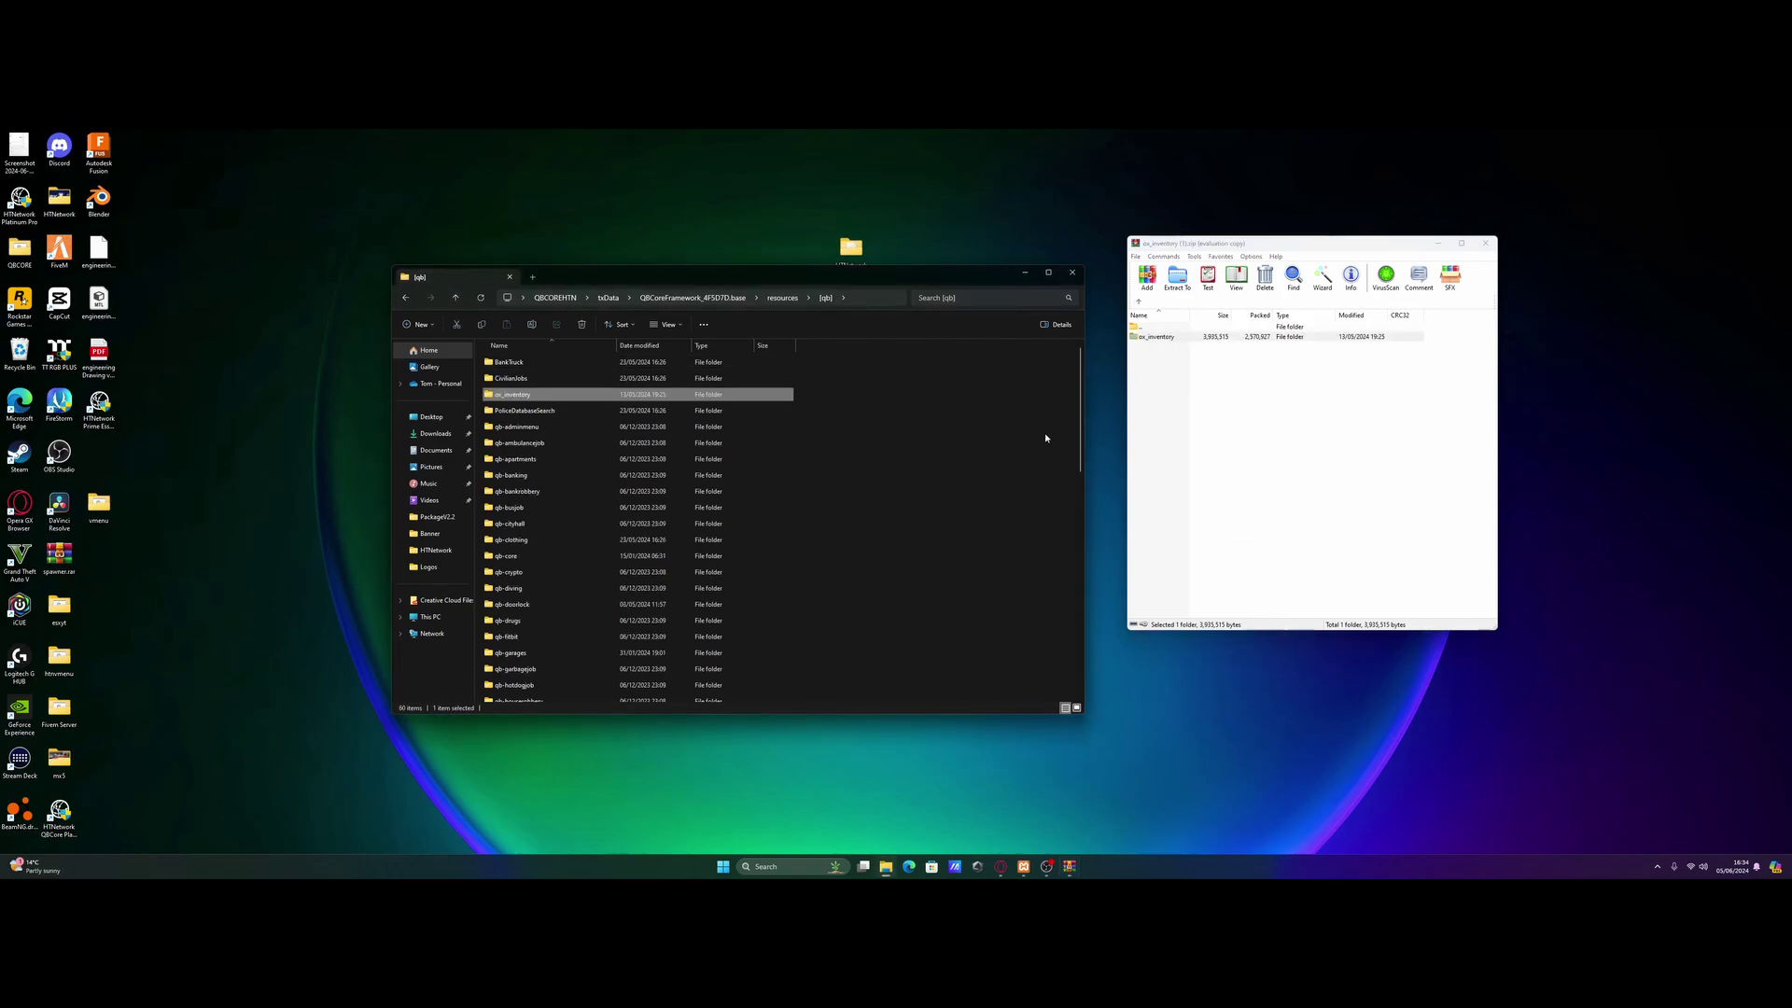
{"action": "left_click", "coordinate": [1044, 433]}
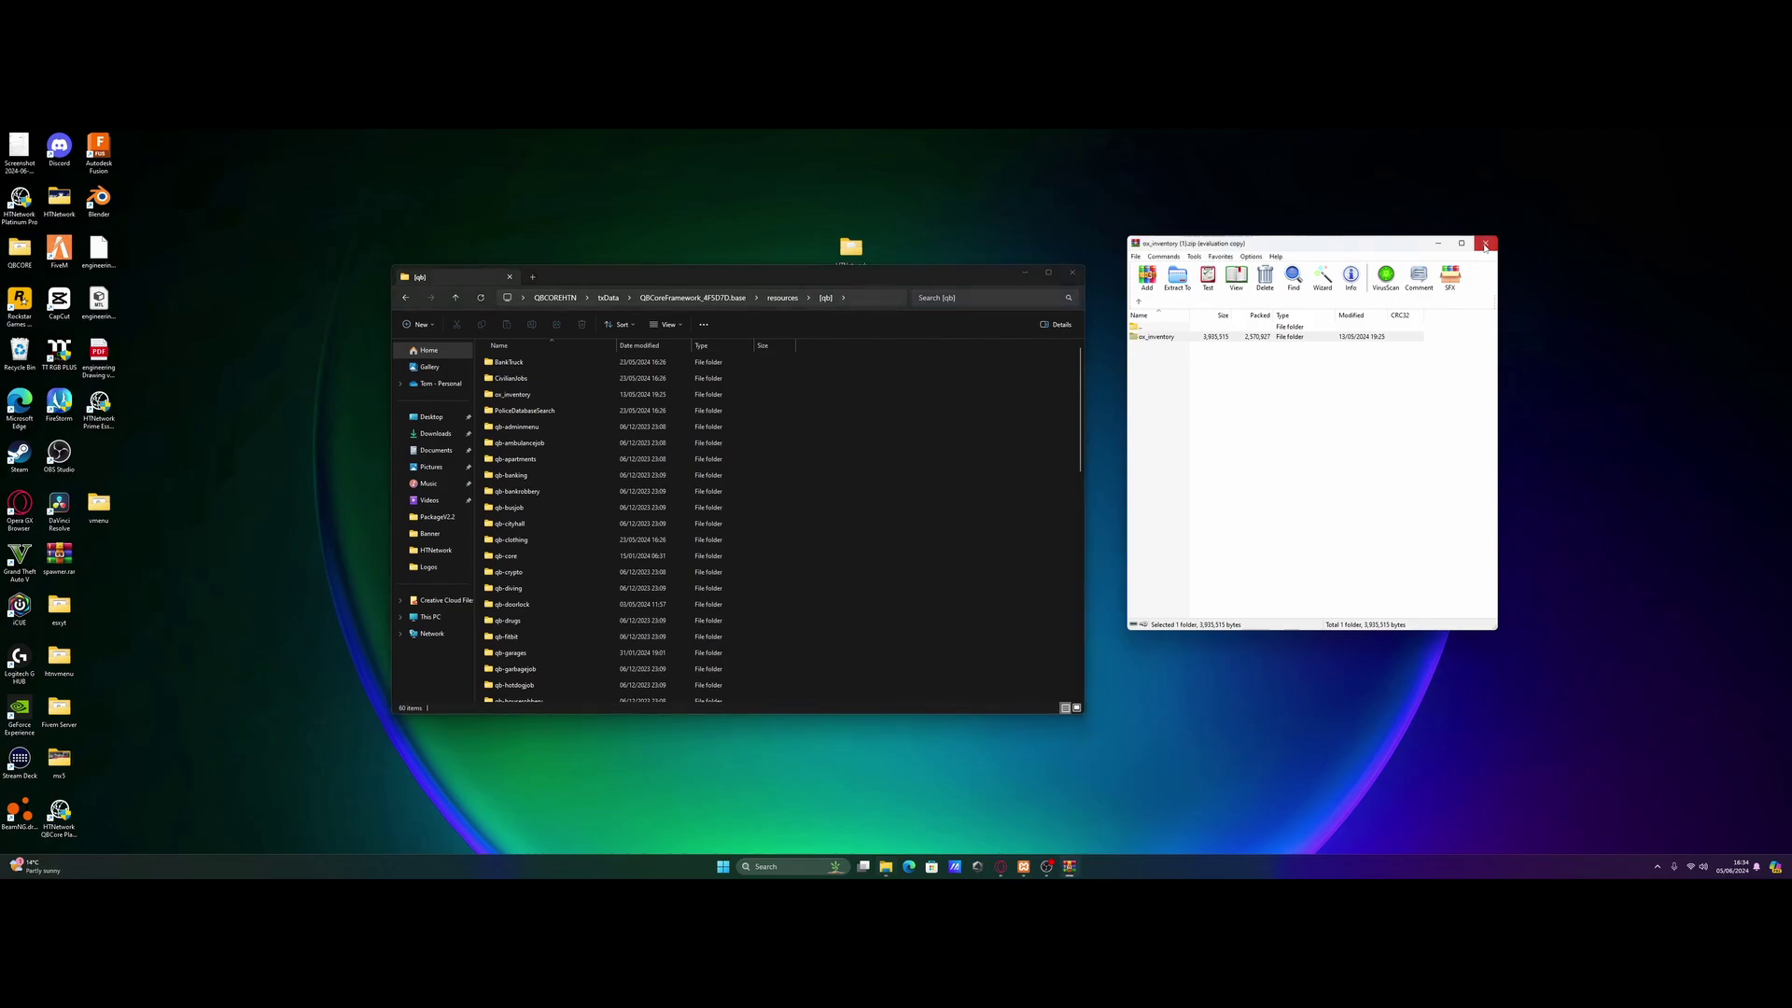
Close the archive and select server.cfg in the QBCoreFramework_4F5D7D.base folder.
{"action": "left_click", "coordinate": [1485, 245]}
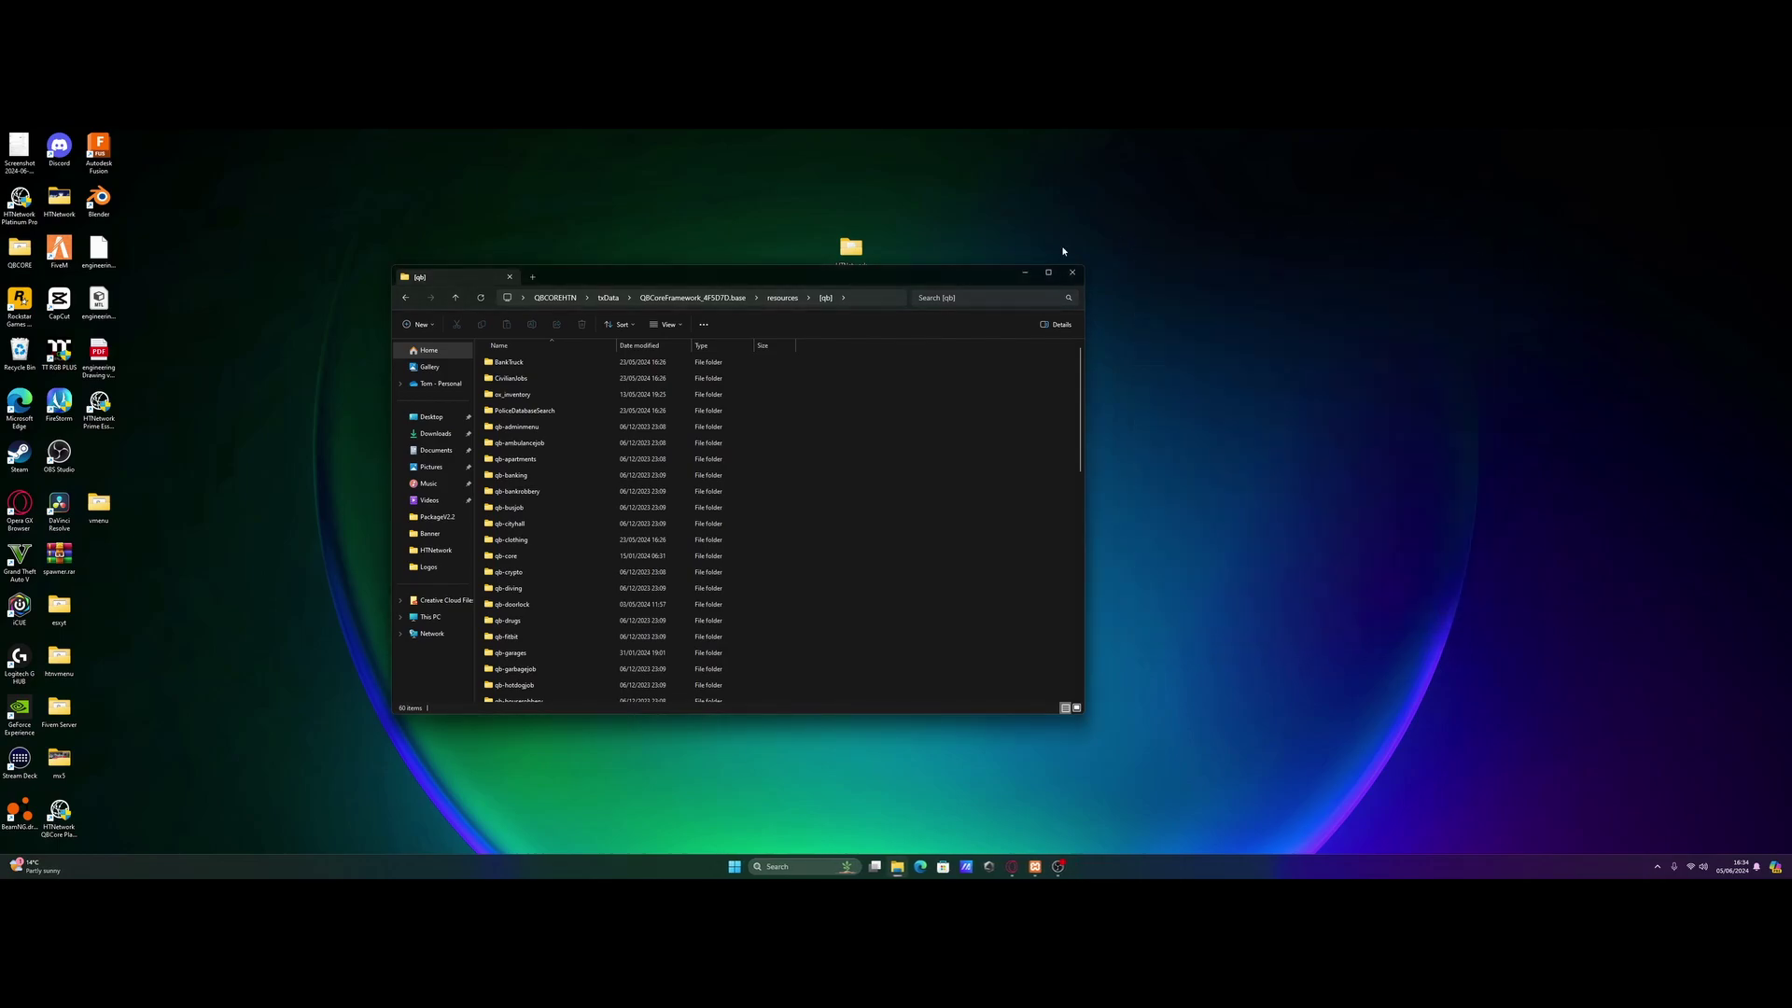
{"action": "left_click", "coordinate": [698, 298]}
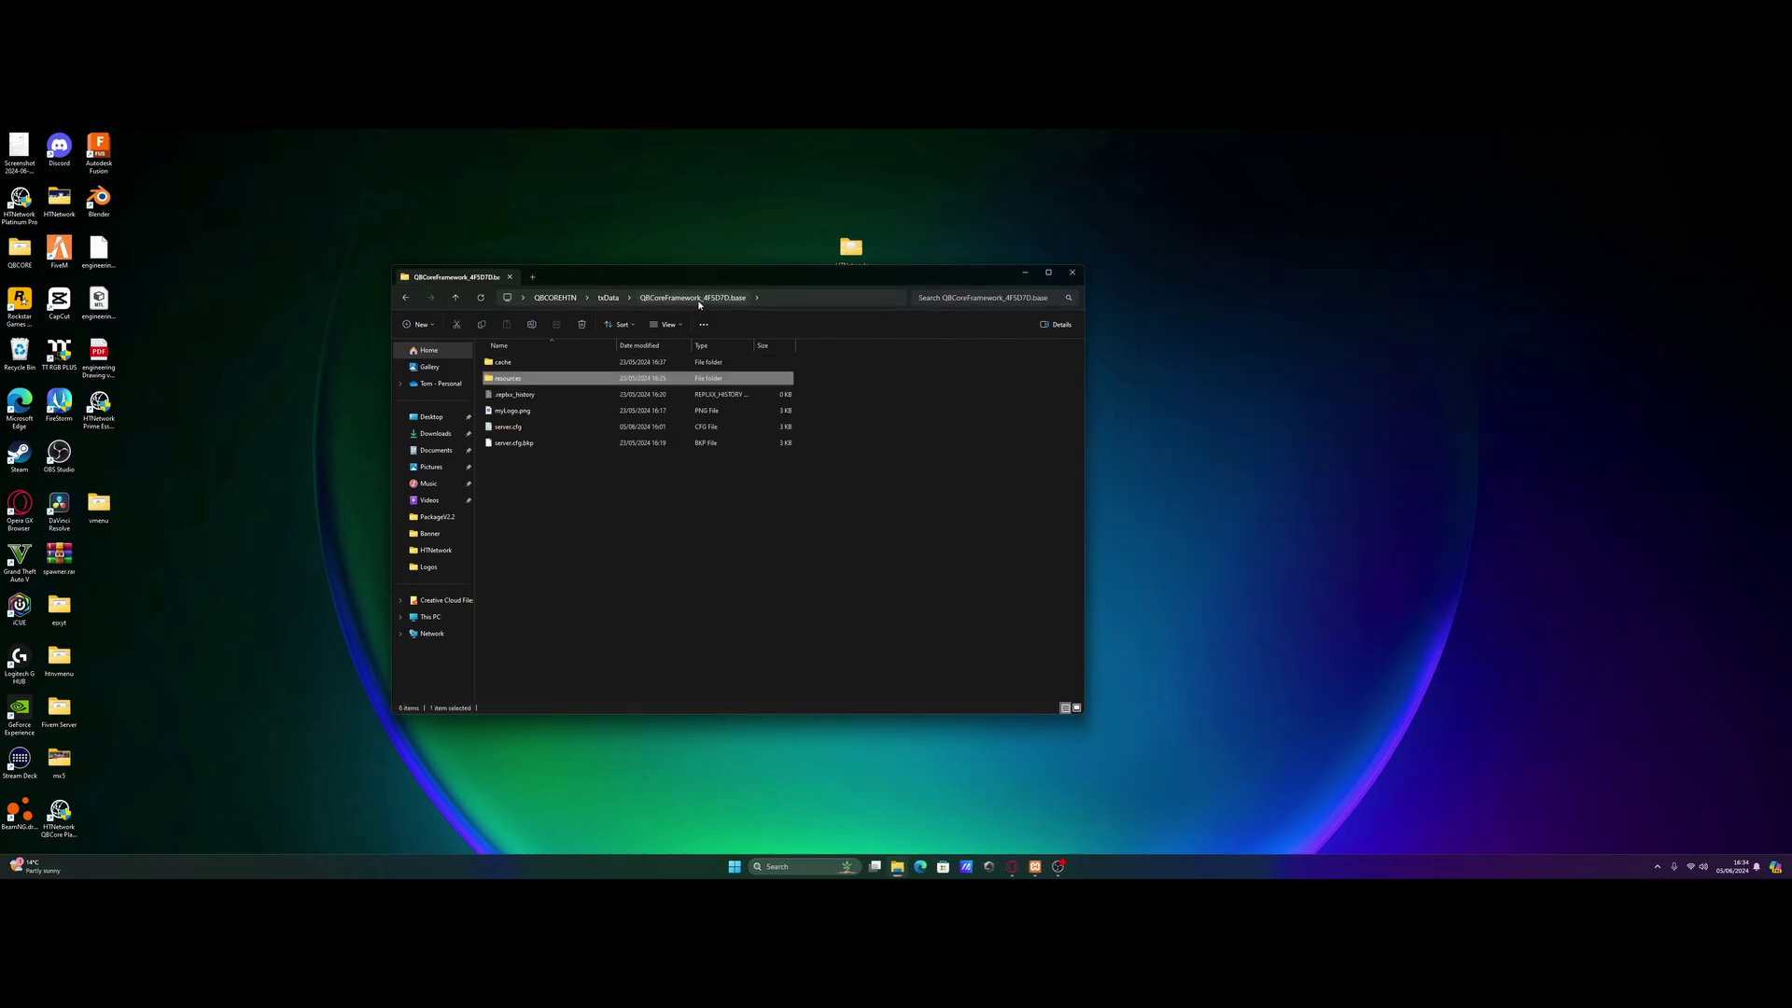
{"action": "left_click", "coordinate": [936, 556]}
Open server.cfg in Notepad and scroll through its ensure list of started resources.
{"action": "double_click", "coordinate": [555, 427]}
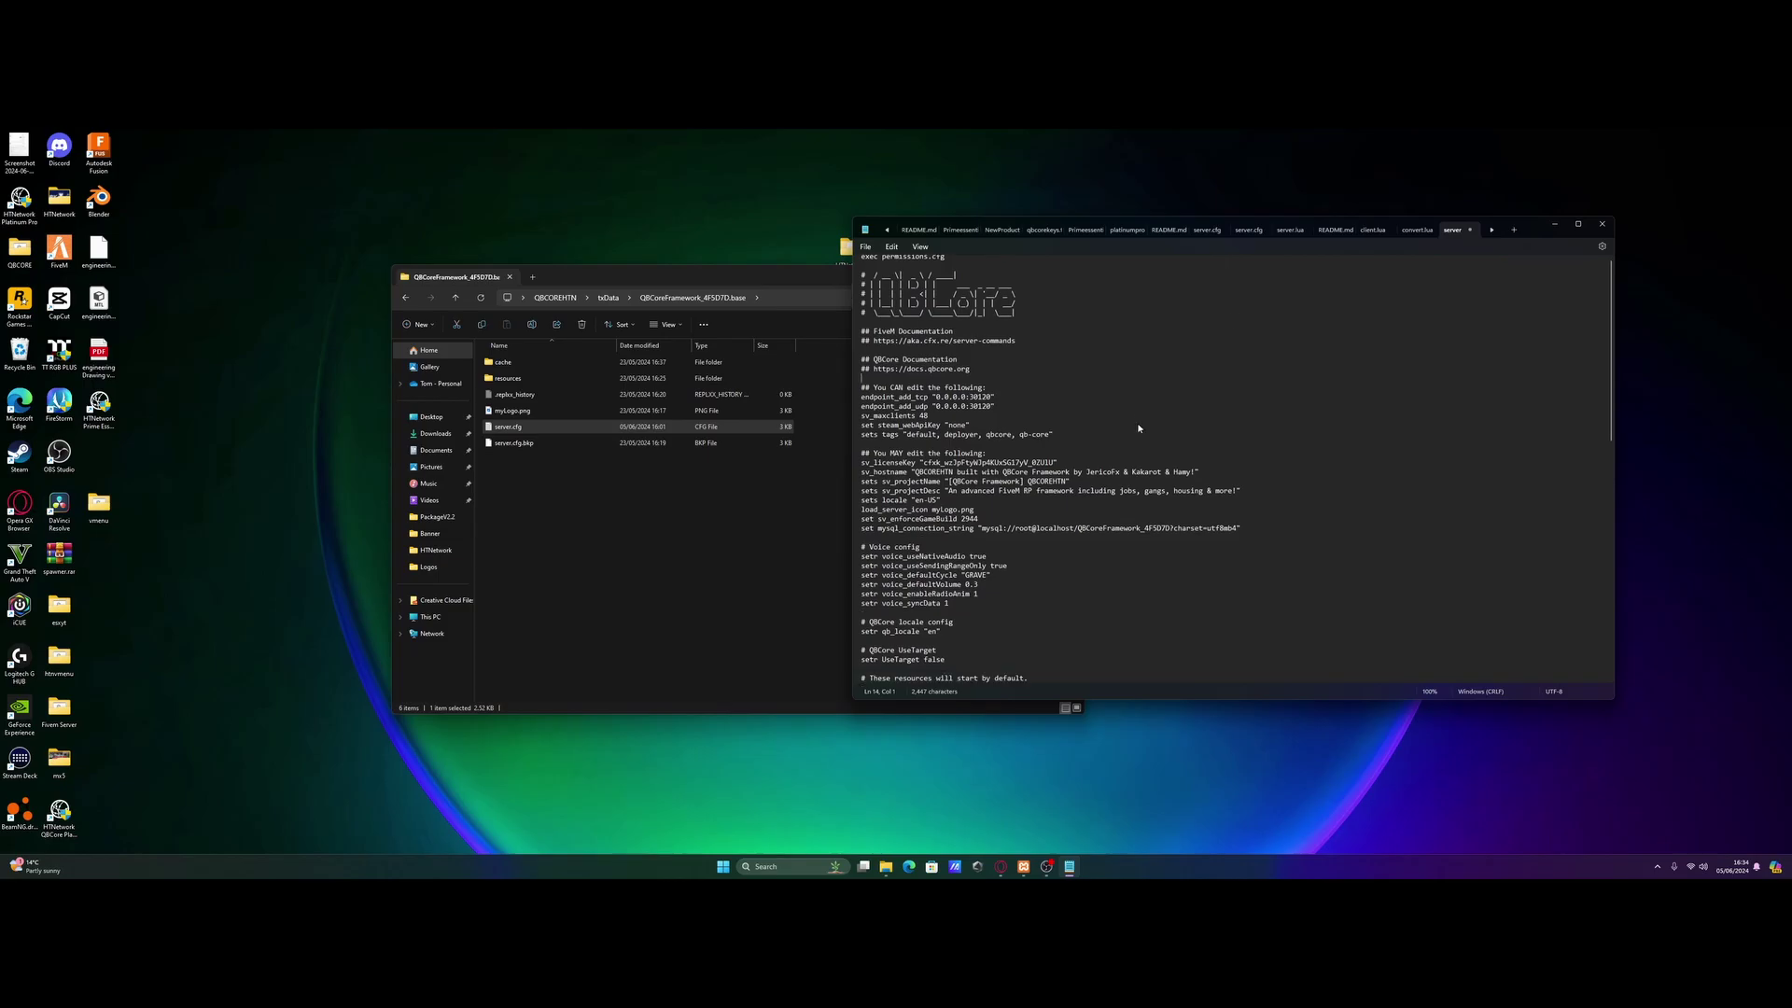
{"action": "scroll", "coordinate": [1136, 428], "scroll_direction": "down", "scroll_amount": 5}
{"action": "scroll", "coordinate": [1055, 468], "scroll_direction": "up", "scroll_amount": 5}
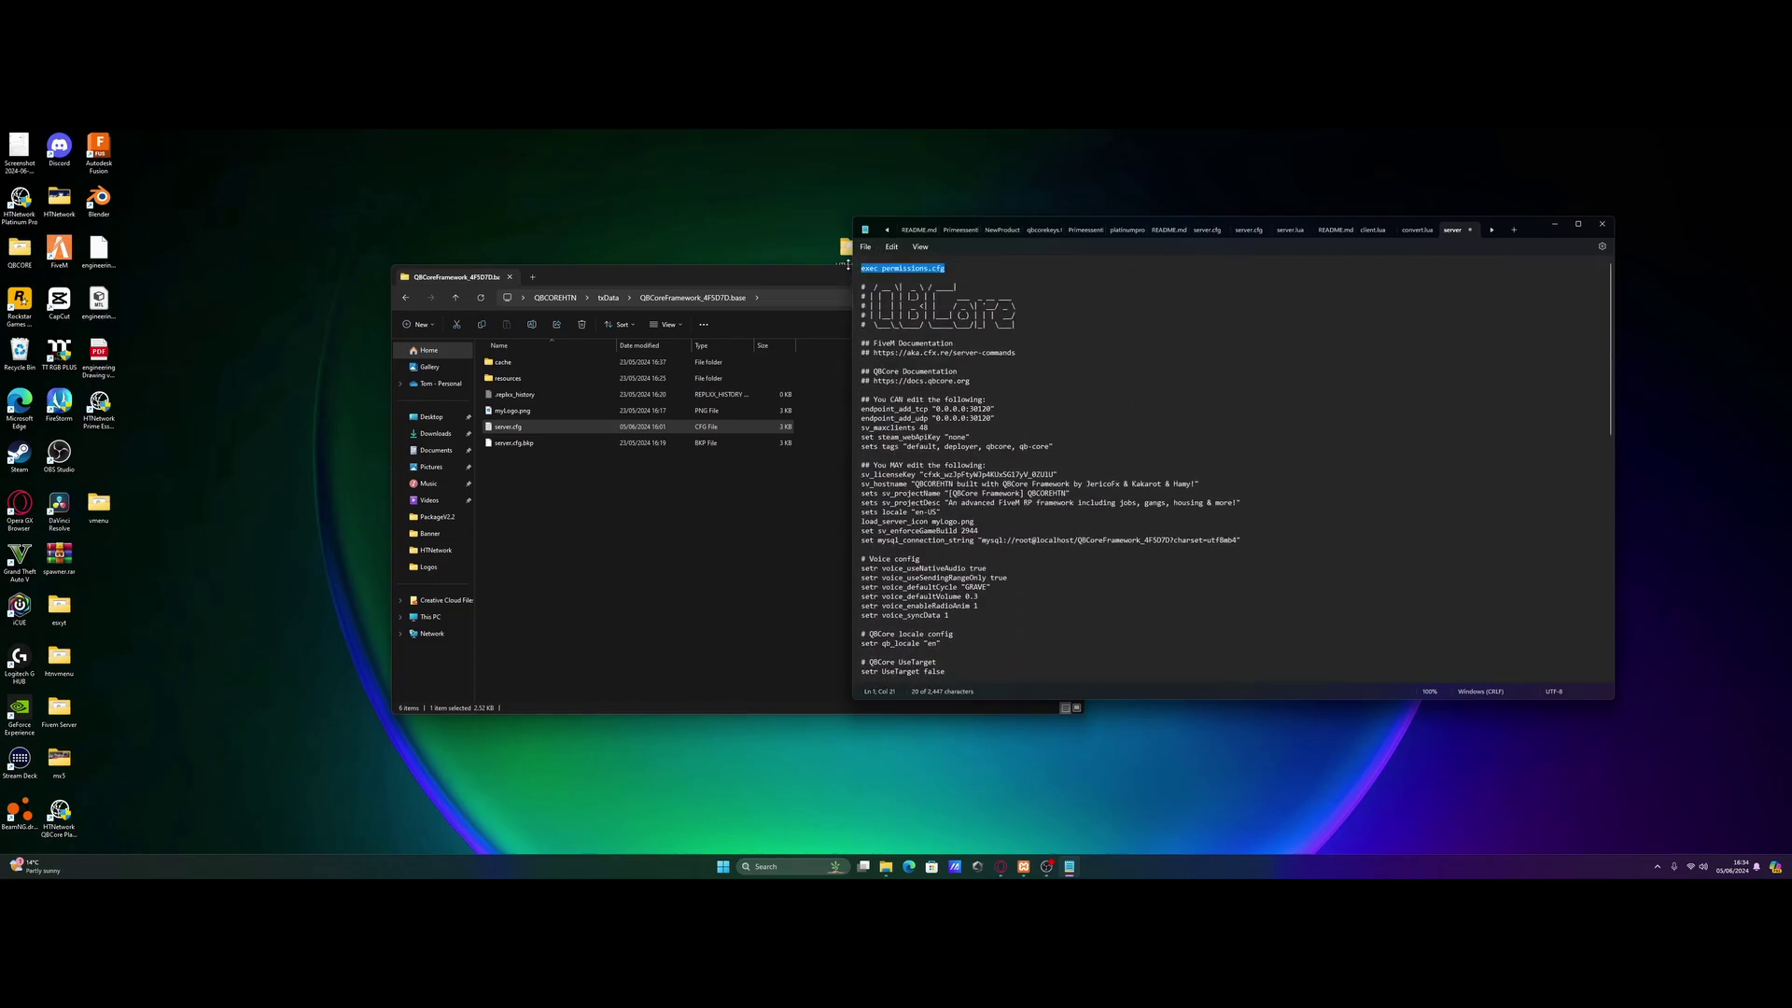
{"action": "left_click", "coordinate": [892, 278]}
{"action": "scroll", "coordinate": [1127, 448], "scroll_direction": "down", "scroll_amount": 15}
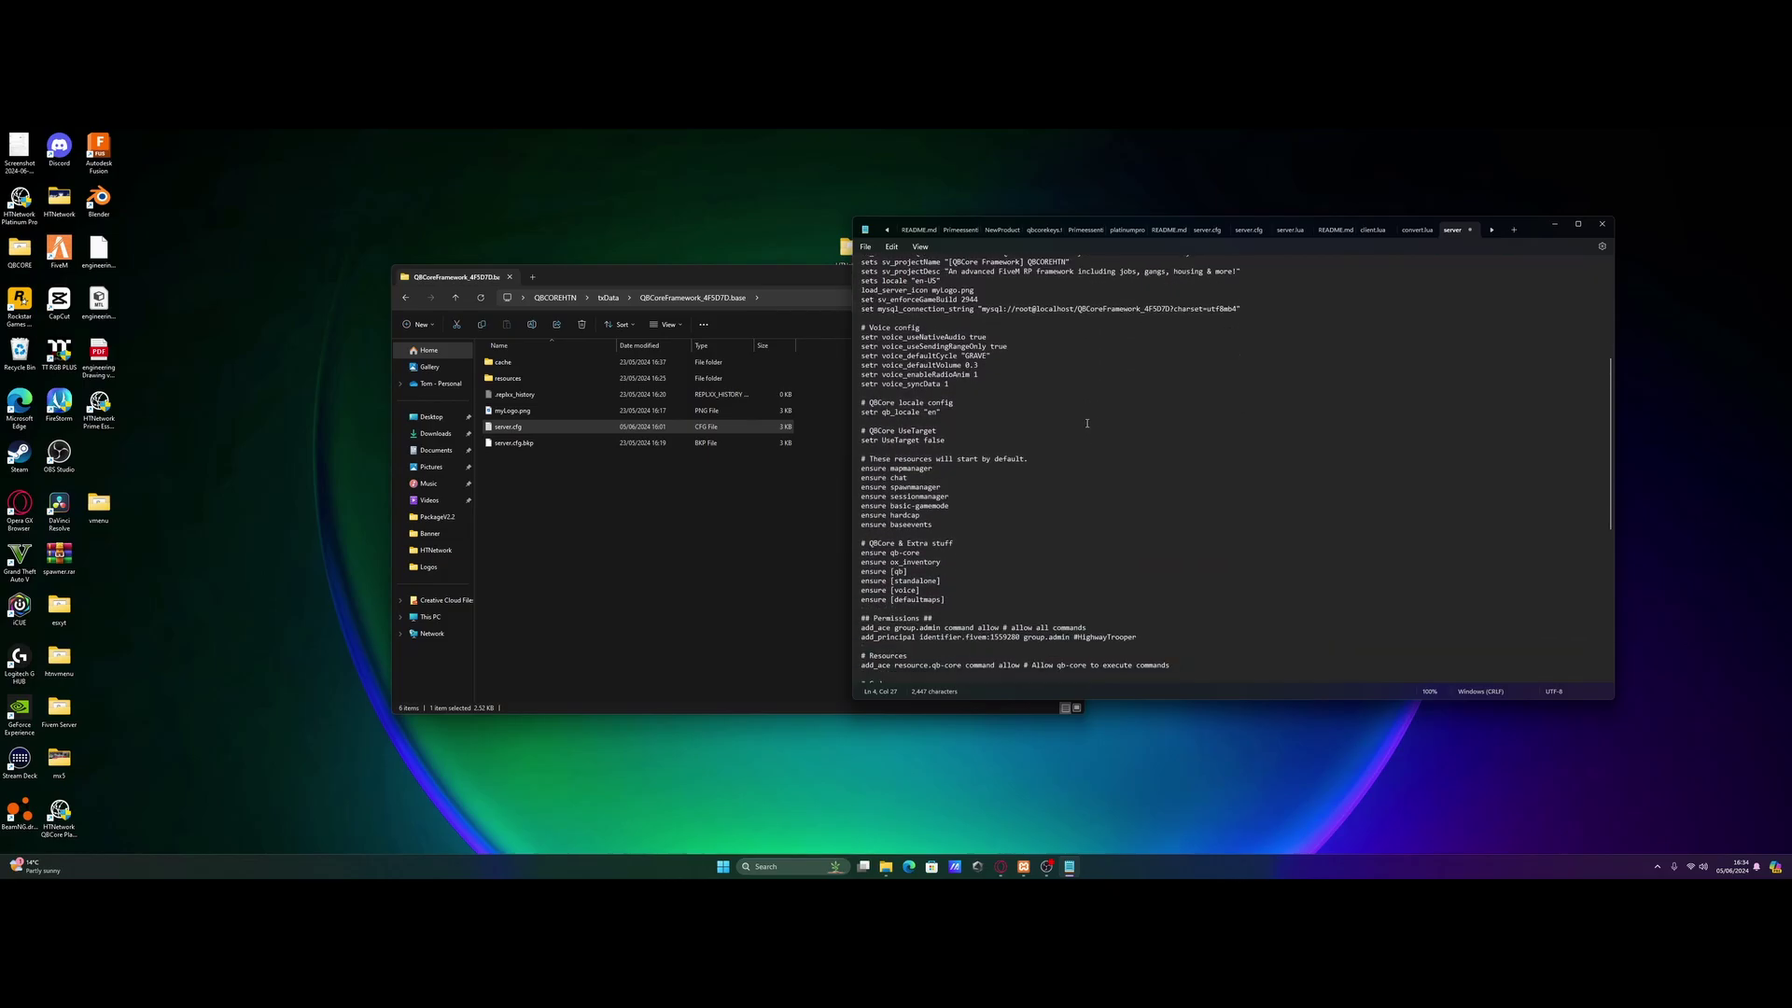
{"action": "scroll", "coordinate": [1129, 511], "scroll_direction": "up", "scroll_amount": 13}
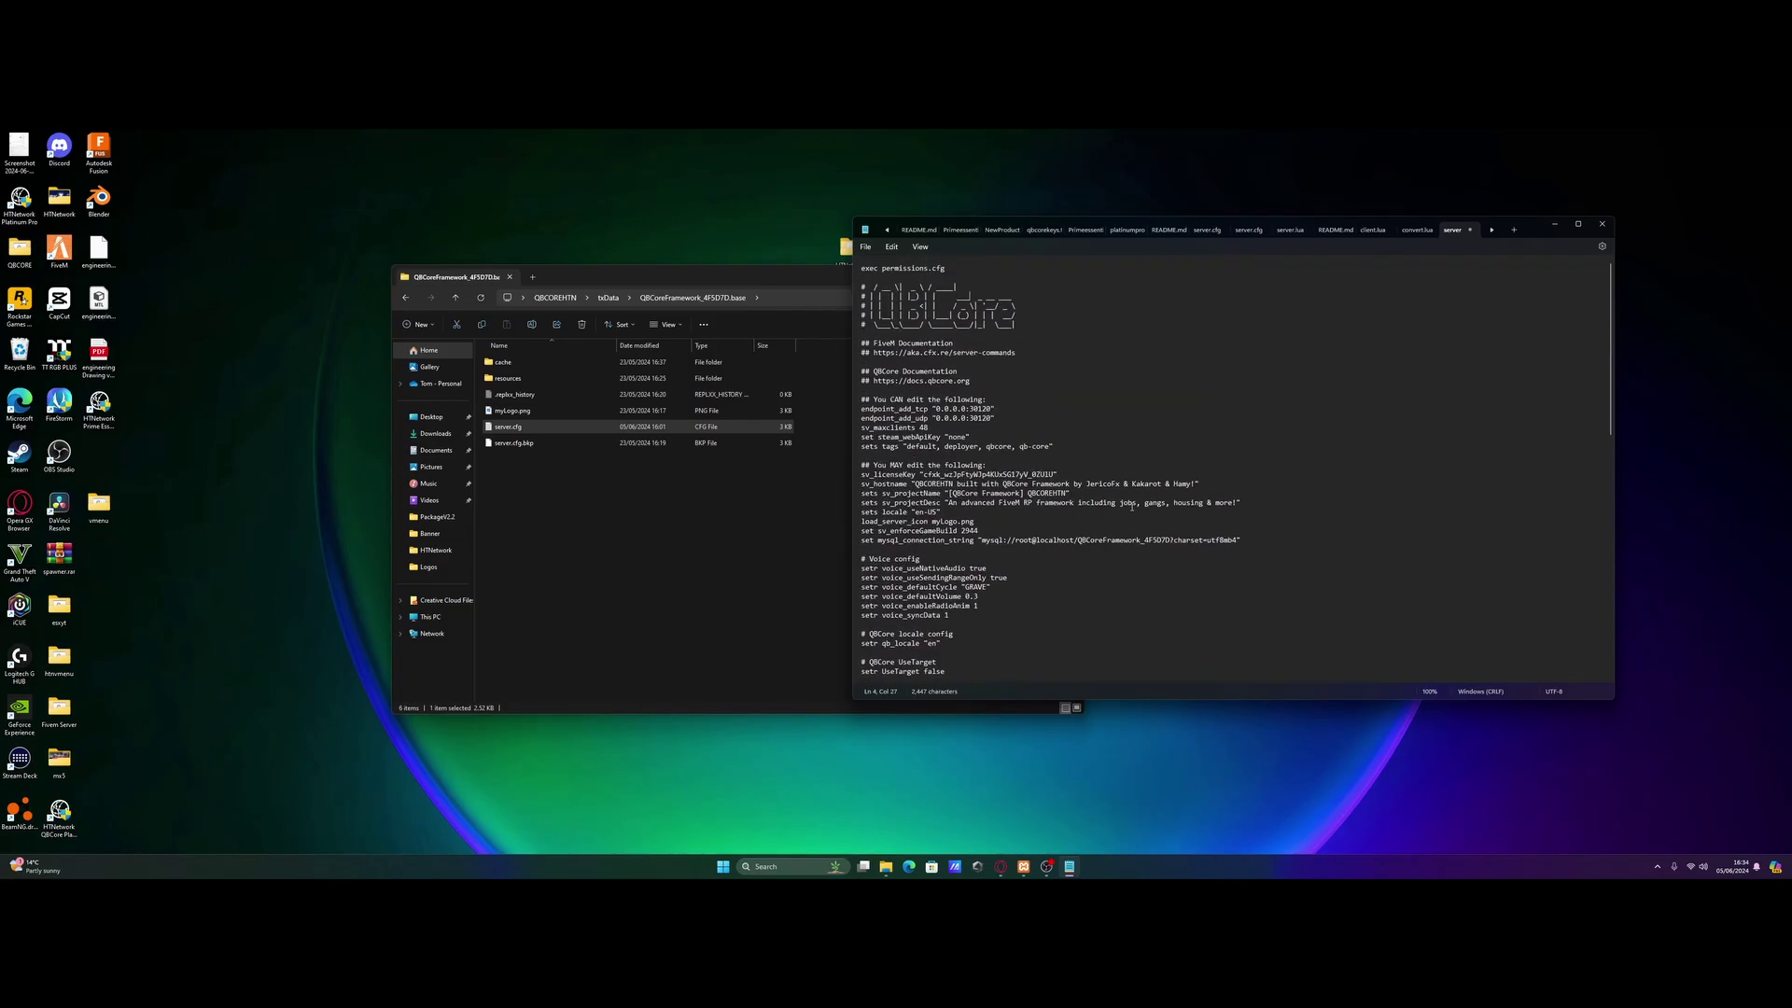
{"action": "left_click", "coordinate": [1001, 866]}
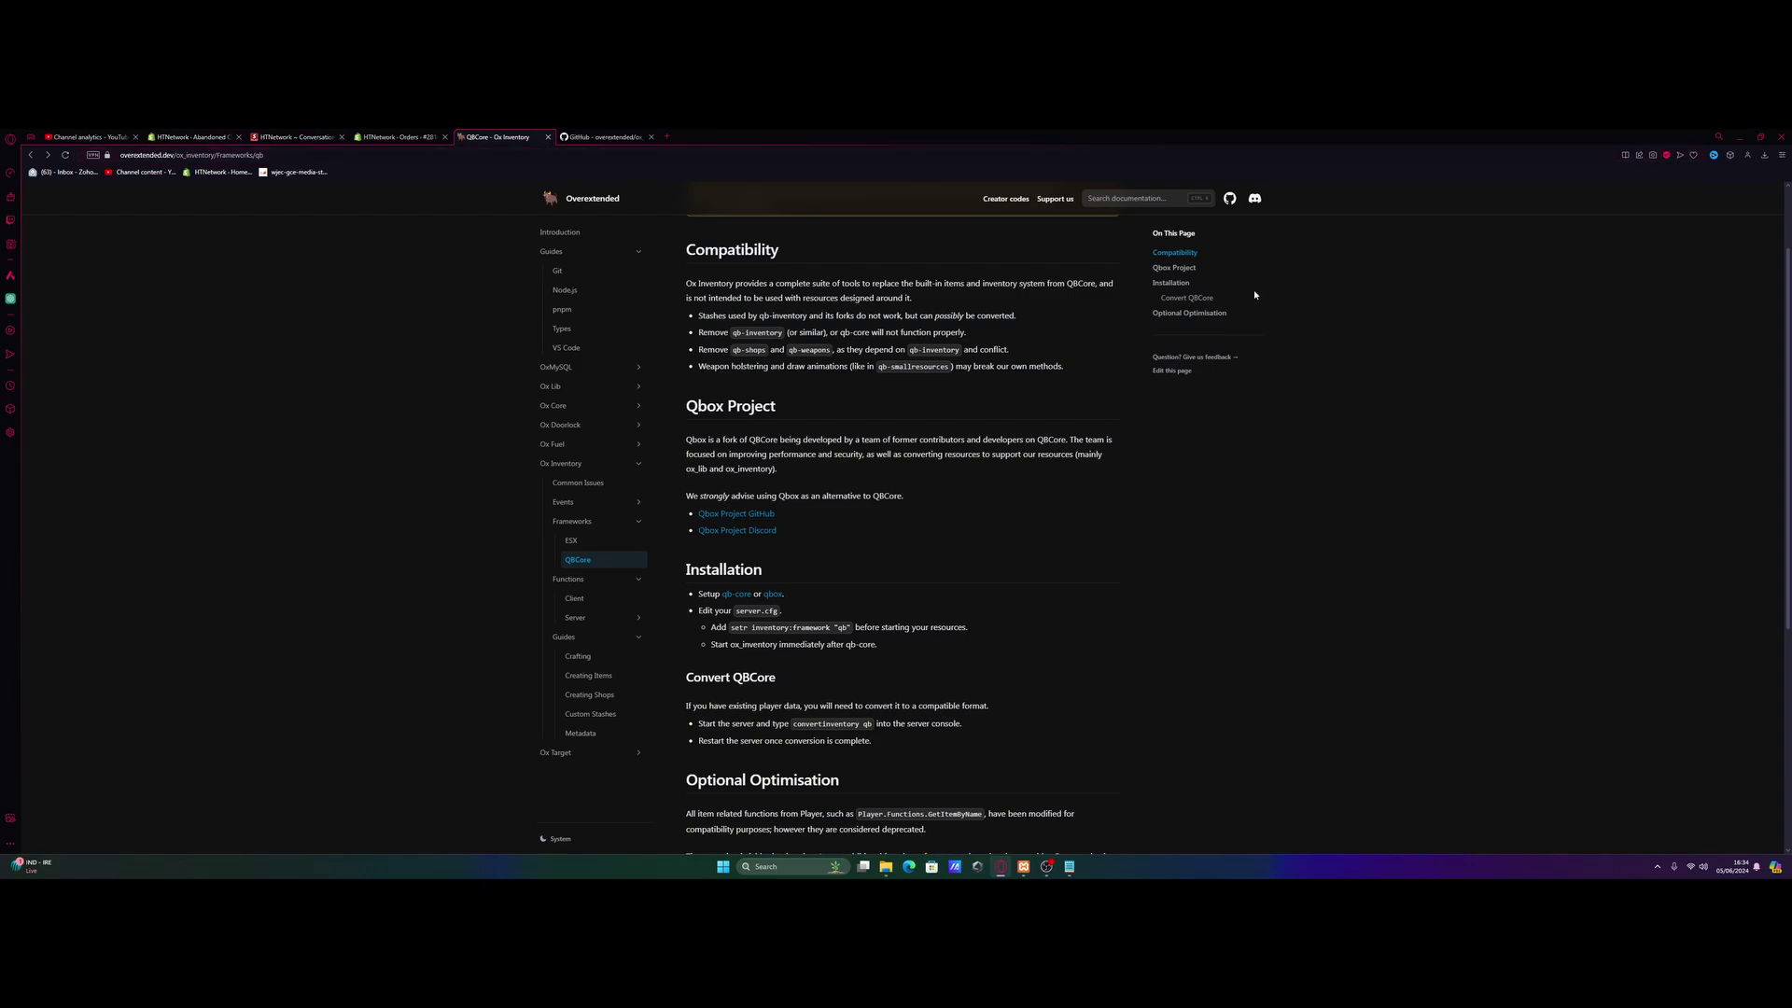
Copy the setr inventory:framework "qb" line from the docs' Installation steps.
{"action": "scroll", "coordinate": [1254, 295], "scroll_direction": "down", "scroll_amount": 2}
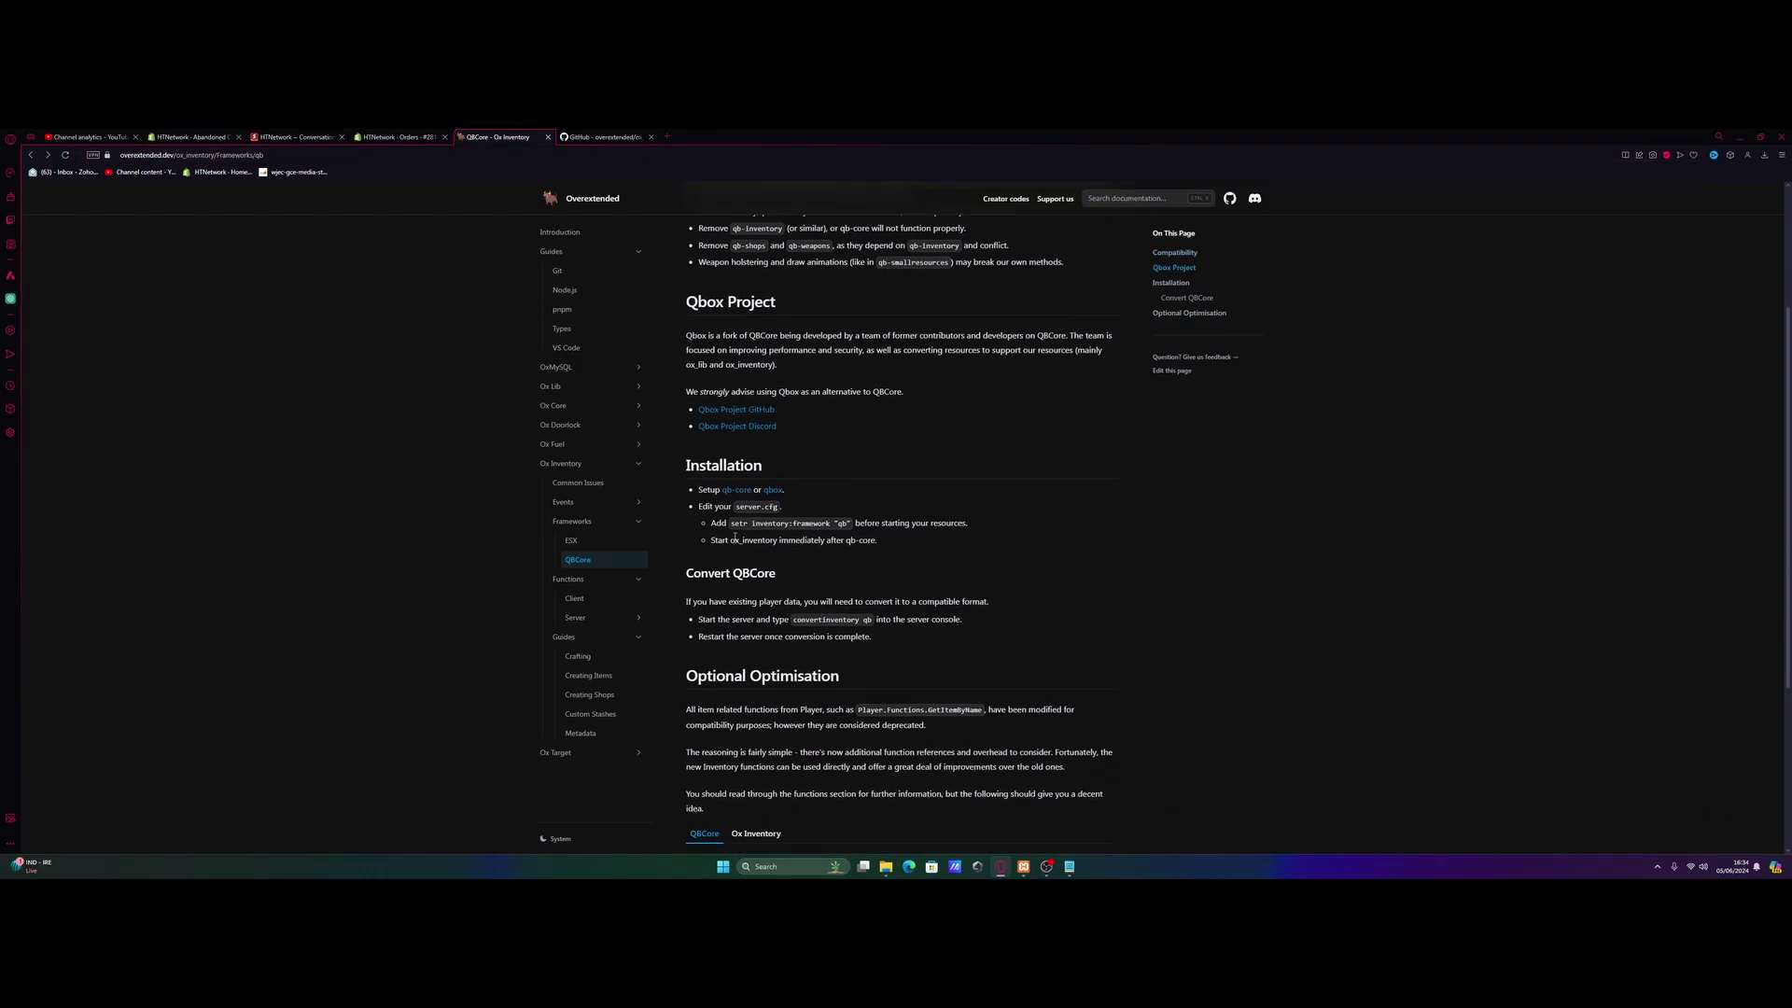
{"action": "left_click_drag", "start_coordinate": [735, 524], "coordinate": [852, 528]}
{"action": "key", "text": "ctrl+c"}
{"action": "left_click", "coordinate": [1069, 866]}
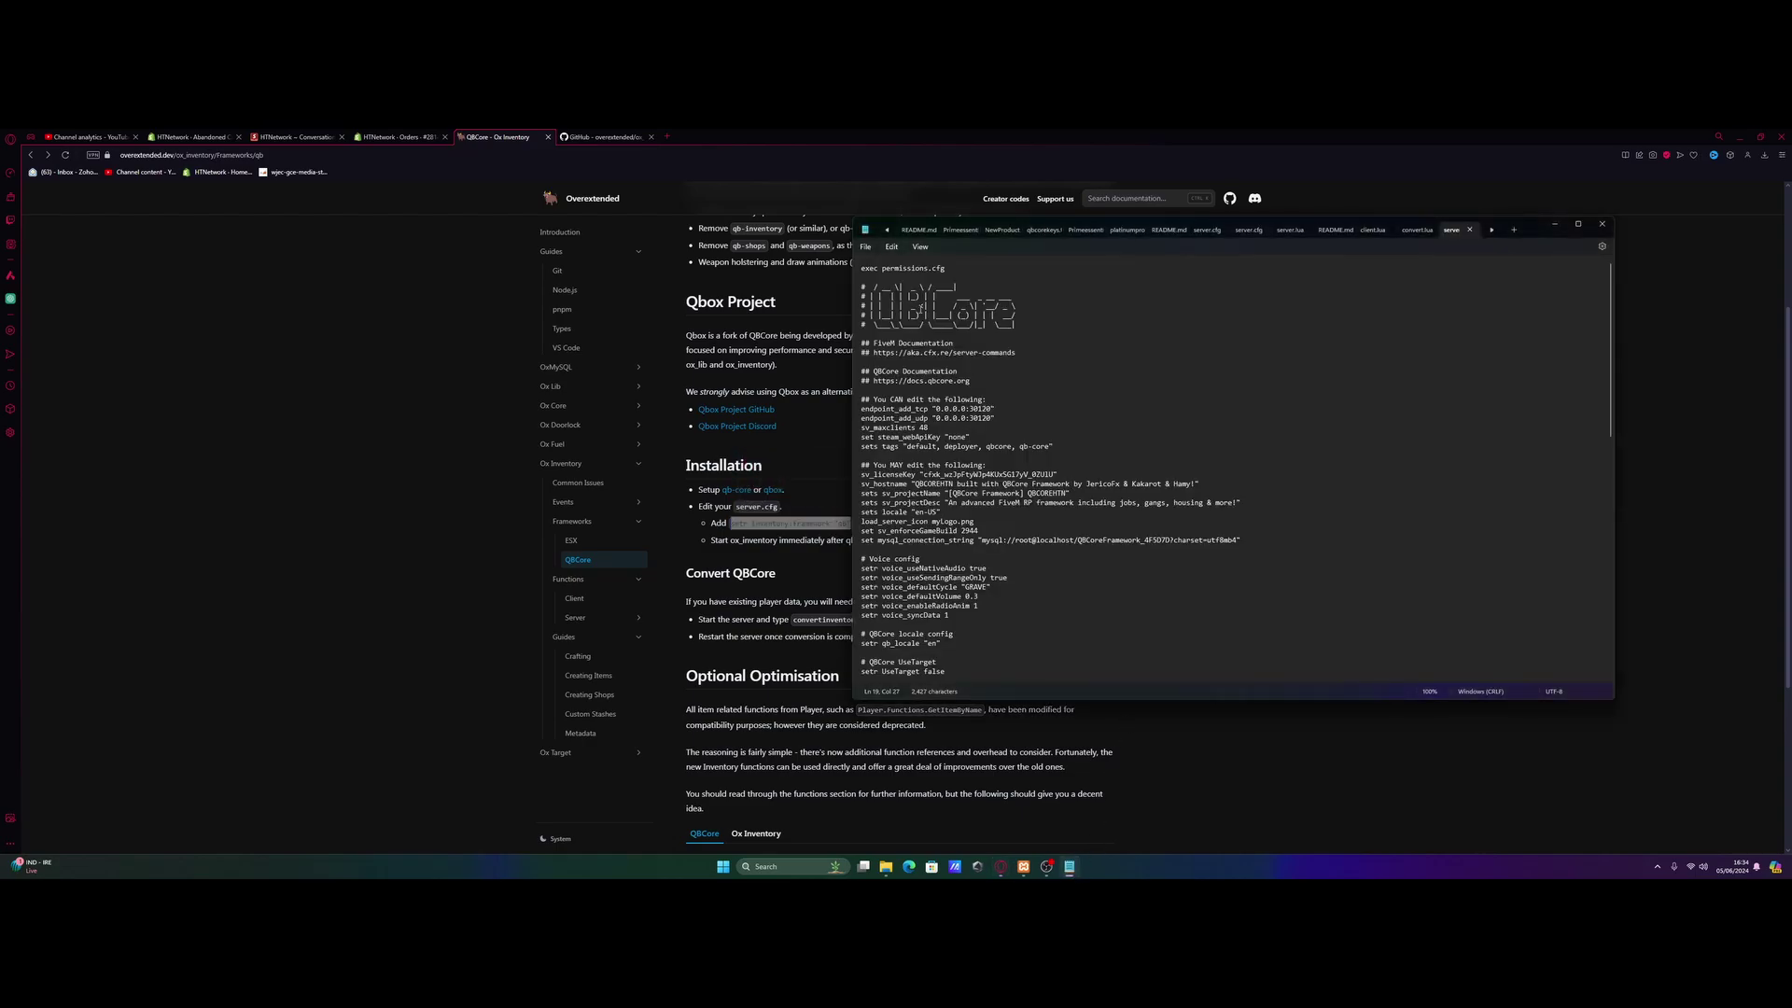
Insert setr inventory:framework "qb" as line 2 of server.cfg.
{"action": "left_click", "coordinate": [958, 272]}
{"action": "key", "text": "Return"}
{"action": "key", "text": "ctrl+v"}
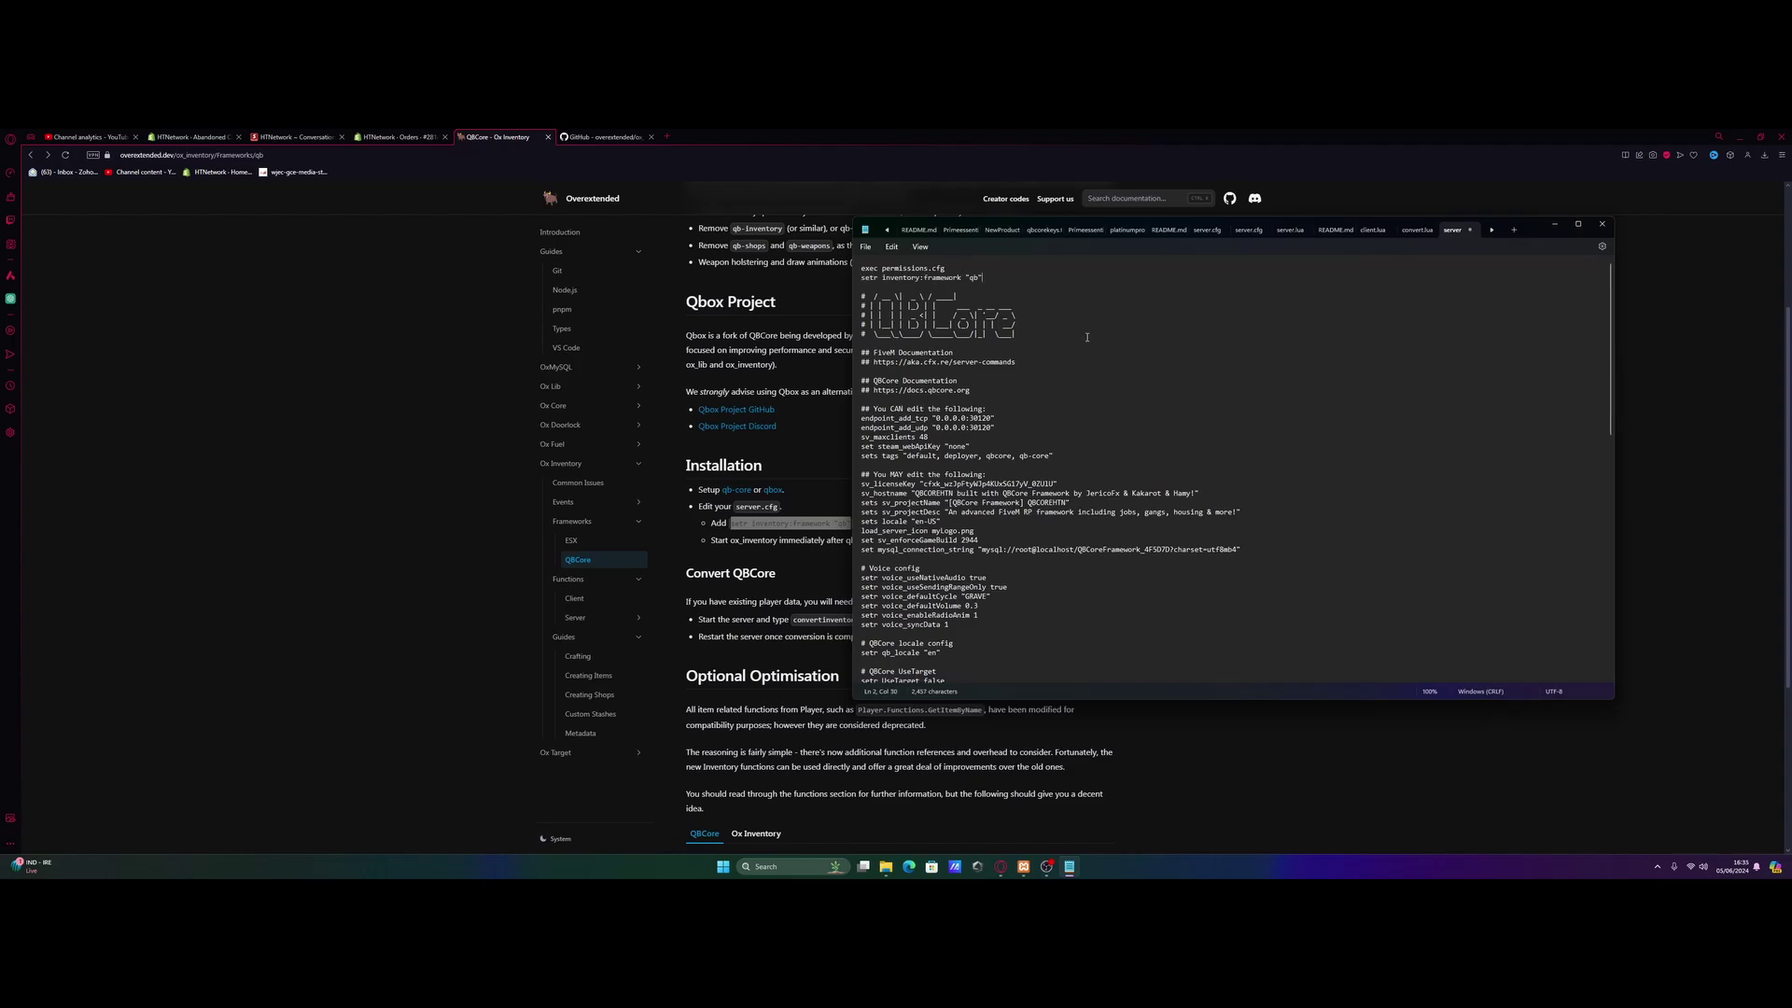
Add 'ensure ox_inventory' directly below 'ensure qb-core', copying the name from the docs.
{"action": "scroll", "coordinate": [1087, 336], "scroll_direction": "down", "scroll_amount": 9}
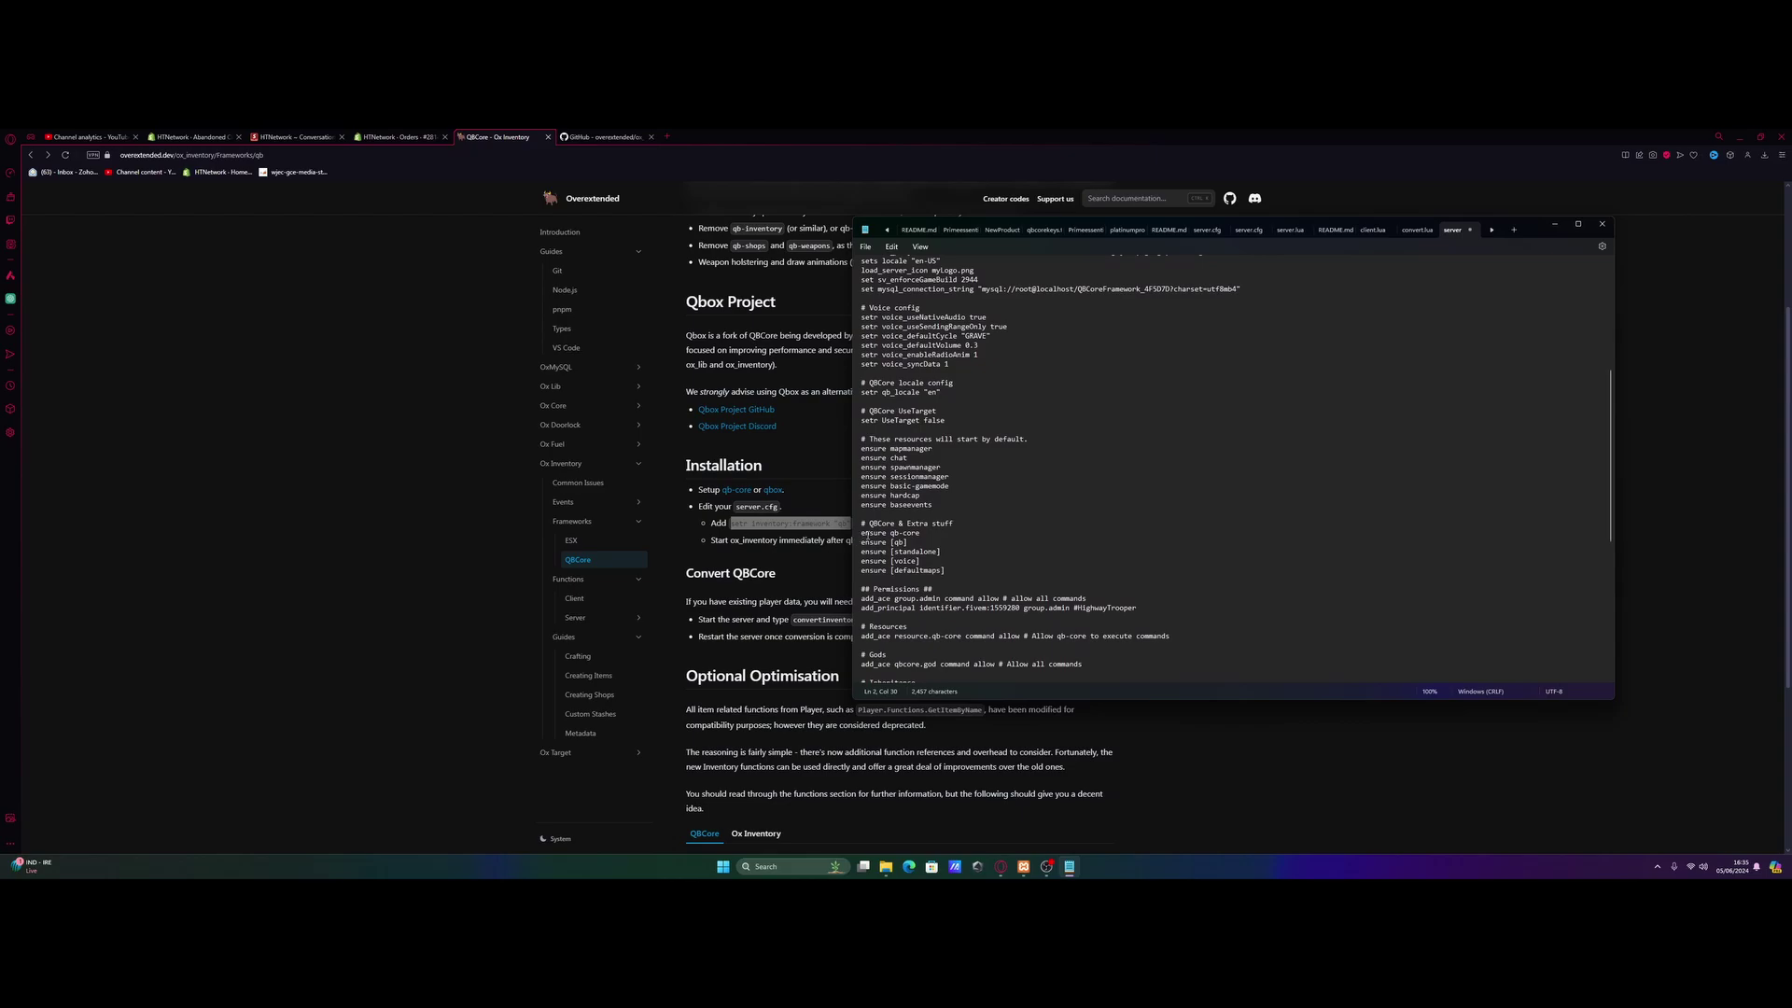
{"action": "left_click", "coordinate": [935, 534]}
{"action": "key", "text": "Return"}
{"action": "type", "text": "ensure"}
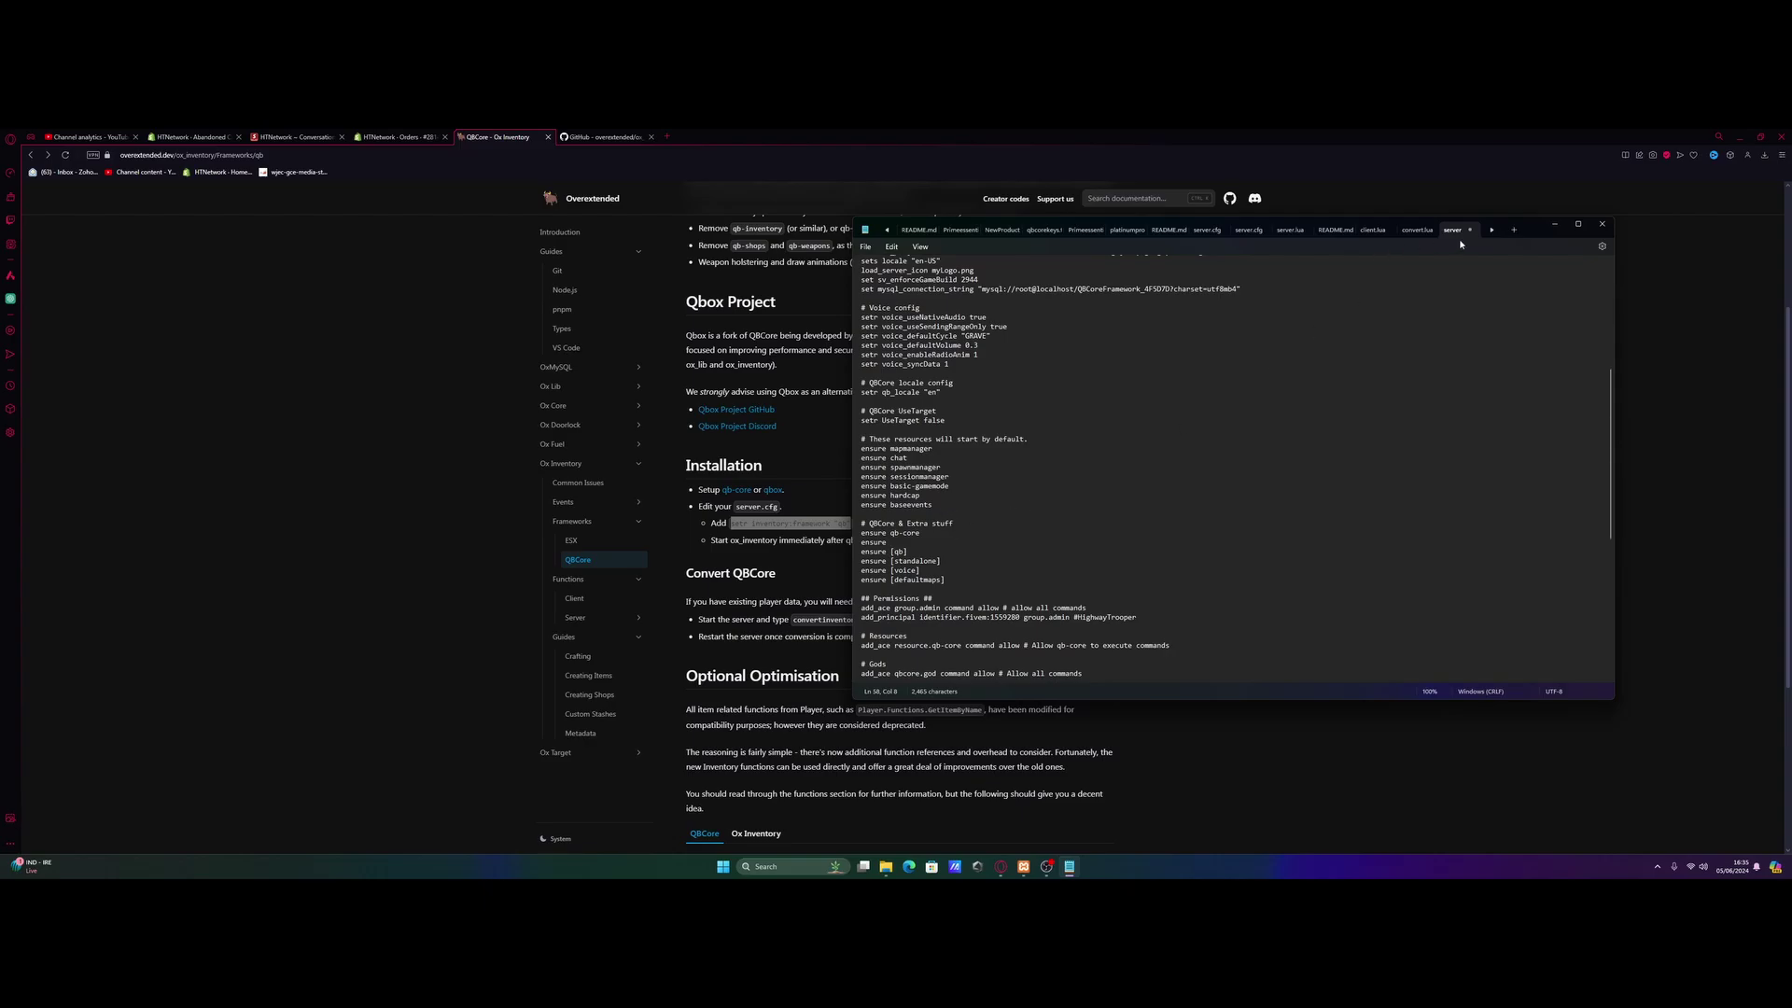
{"action": "left_click", "coordinate": [1553, 224]}
{"action": "left_click_drag", "start_coordinate": [729, 539], "coordinate": [775, 543]}
{"action": "key", "text": "ctrl+c"}
{"action": "left_click", "coordinate": [1069, 866]}
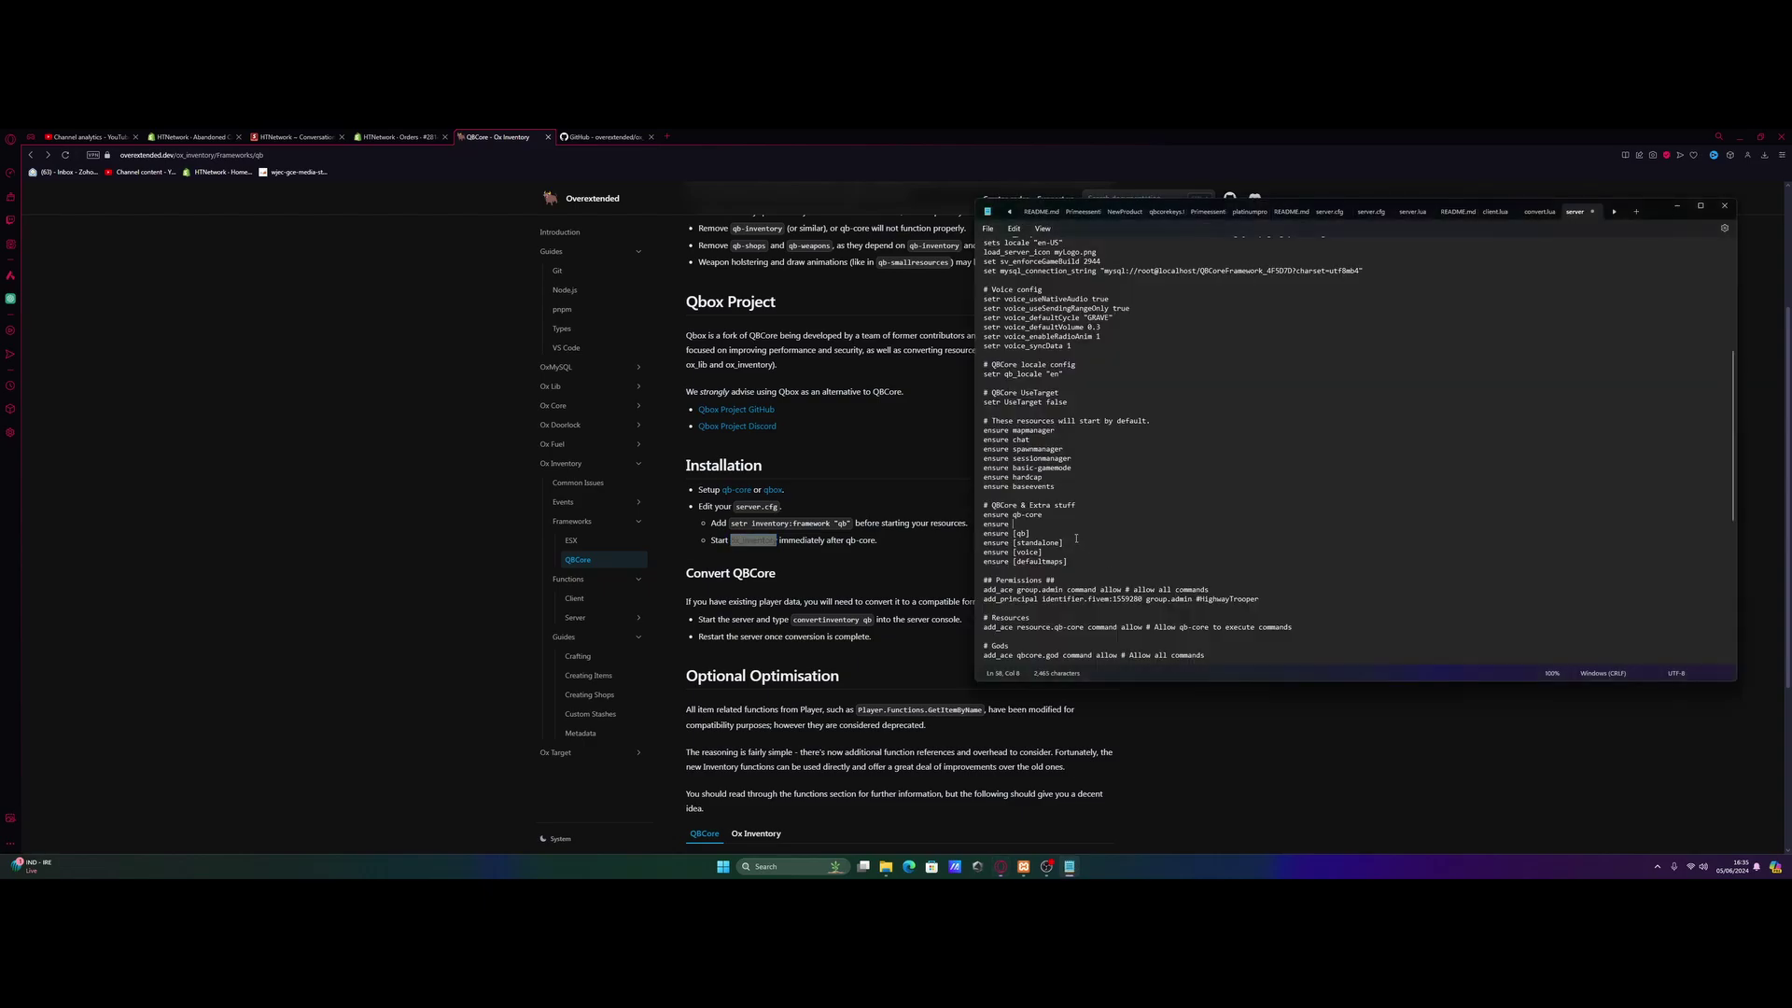
{"action": "key", "text": "ctrl+v"}
Save server.cfg and hide Notepad.
{"action": "scroll", "coordinate": [1186, 470], "scroll_direction": "up", "scroll_amount": 9}
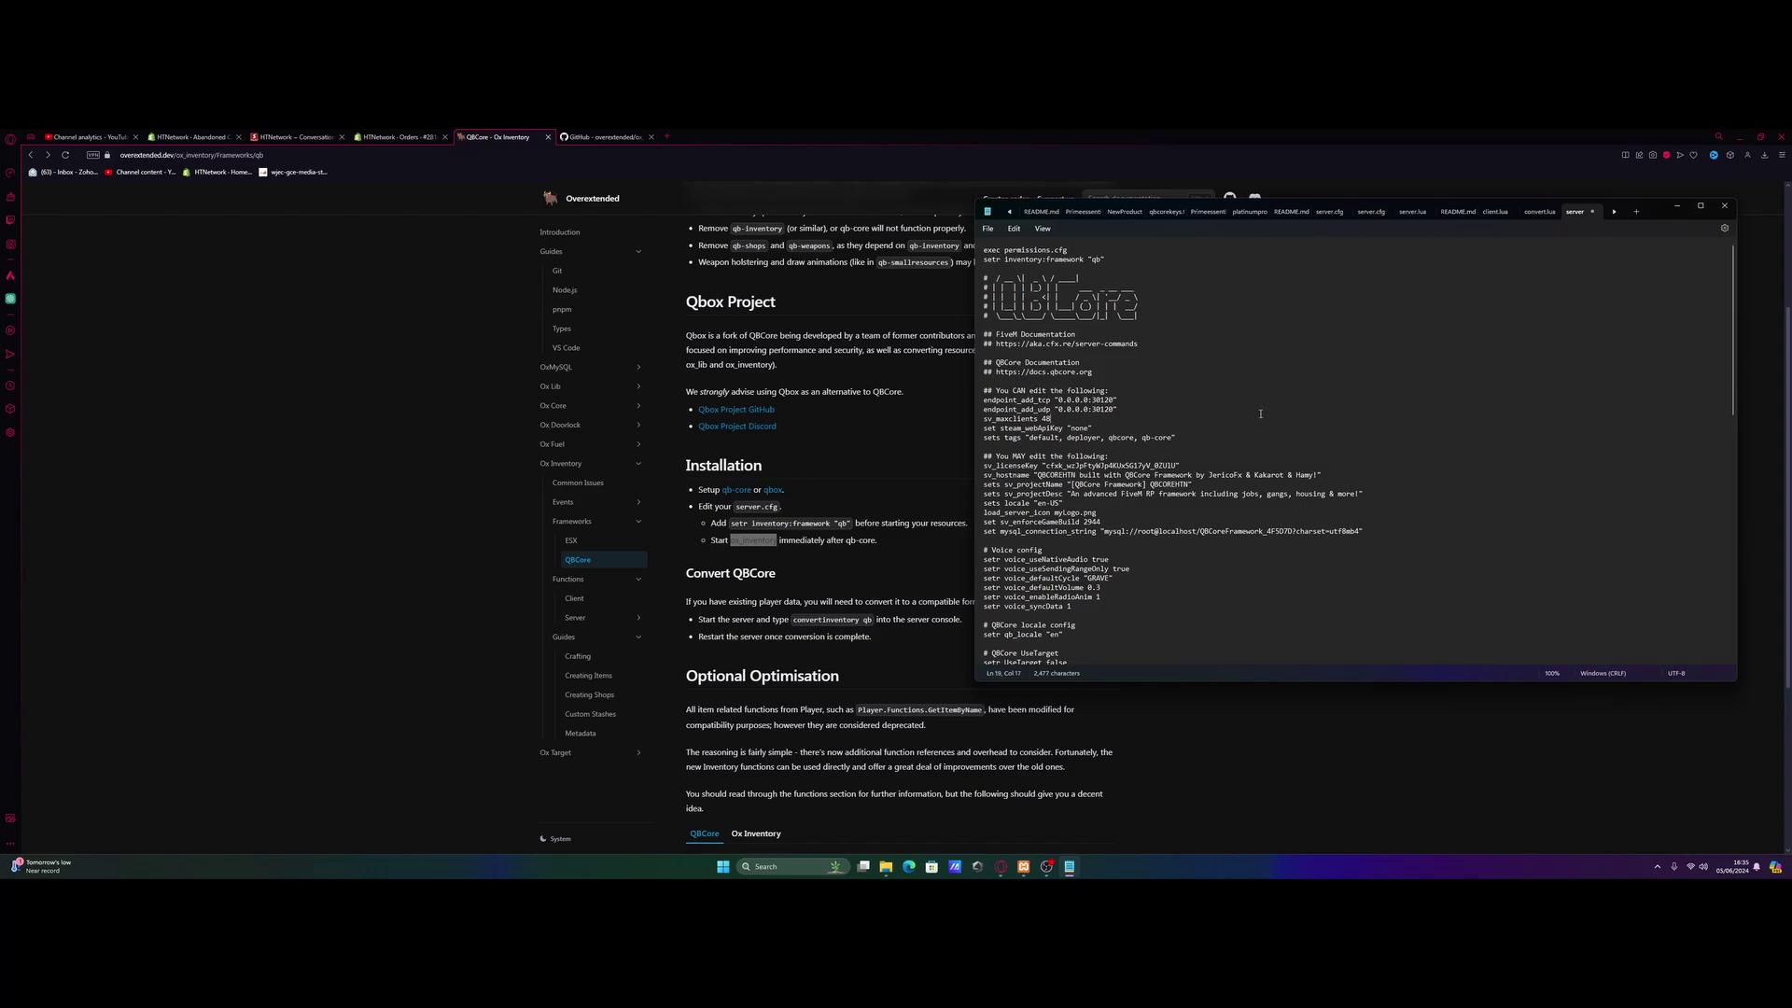
{"action": "left_click", "coordinate": [985, 230]}
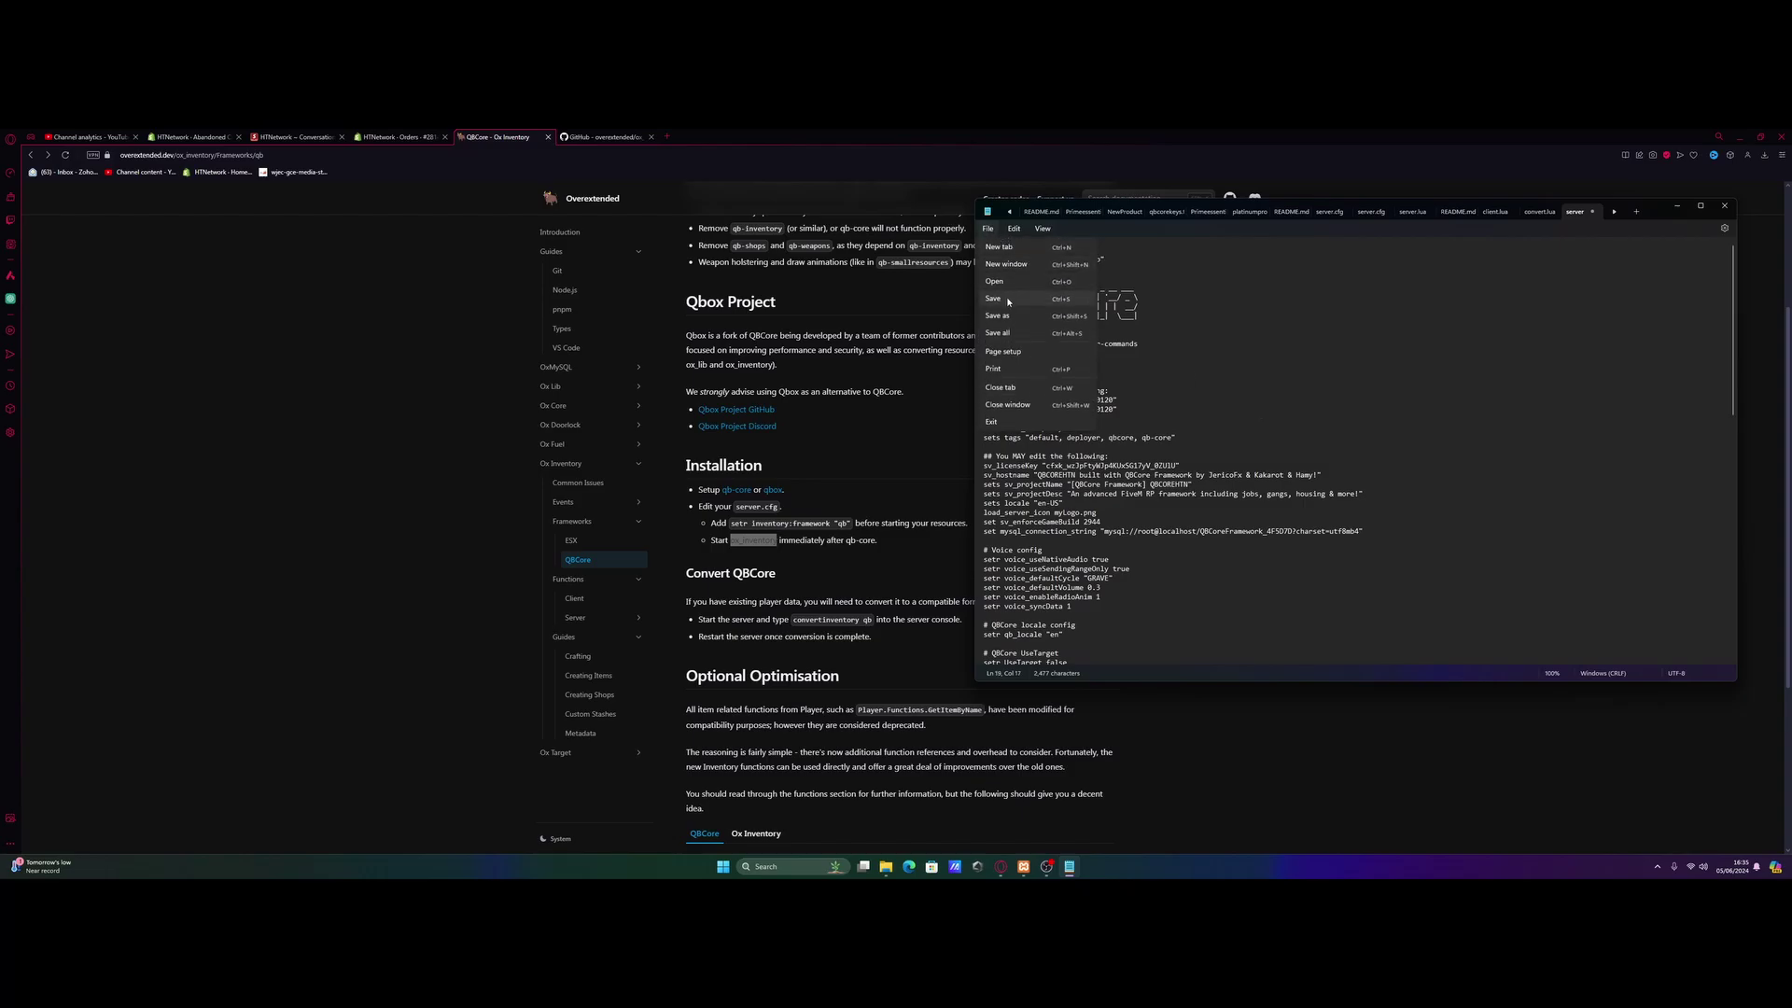
{"action": "left_click", "coordinate": [993, 299]}
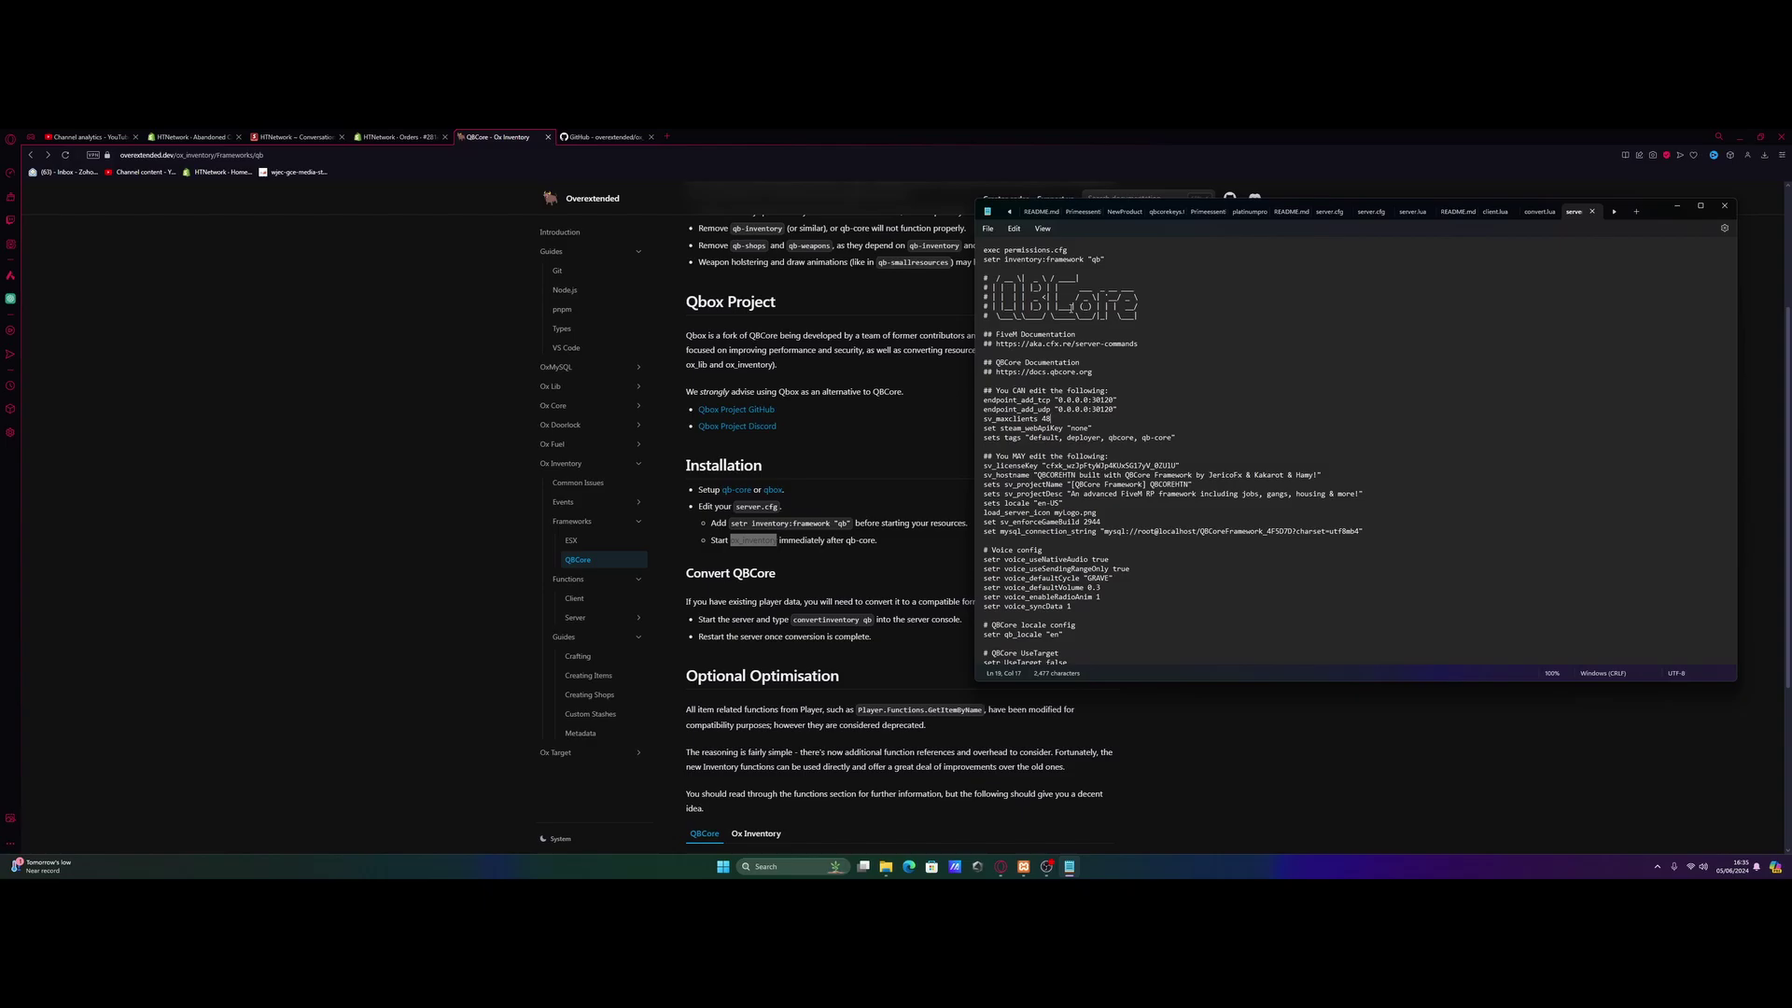
{"action": "left_click", "coordinate": [1679, 206]}
In game, show the ox_inventory hotbar with Tab, open the full inventory with F2, then the pause menu.
{"action": "left_click", "coordinate": [1739, 136]}
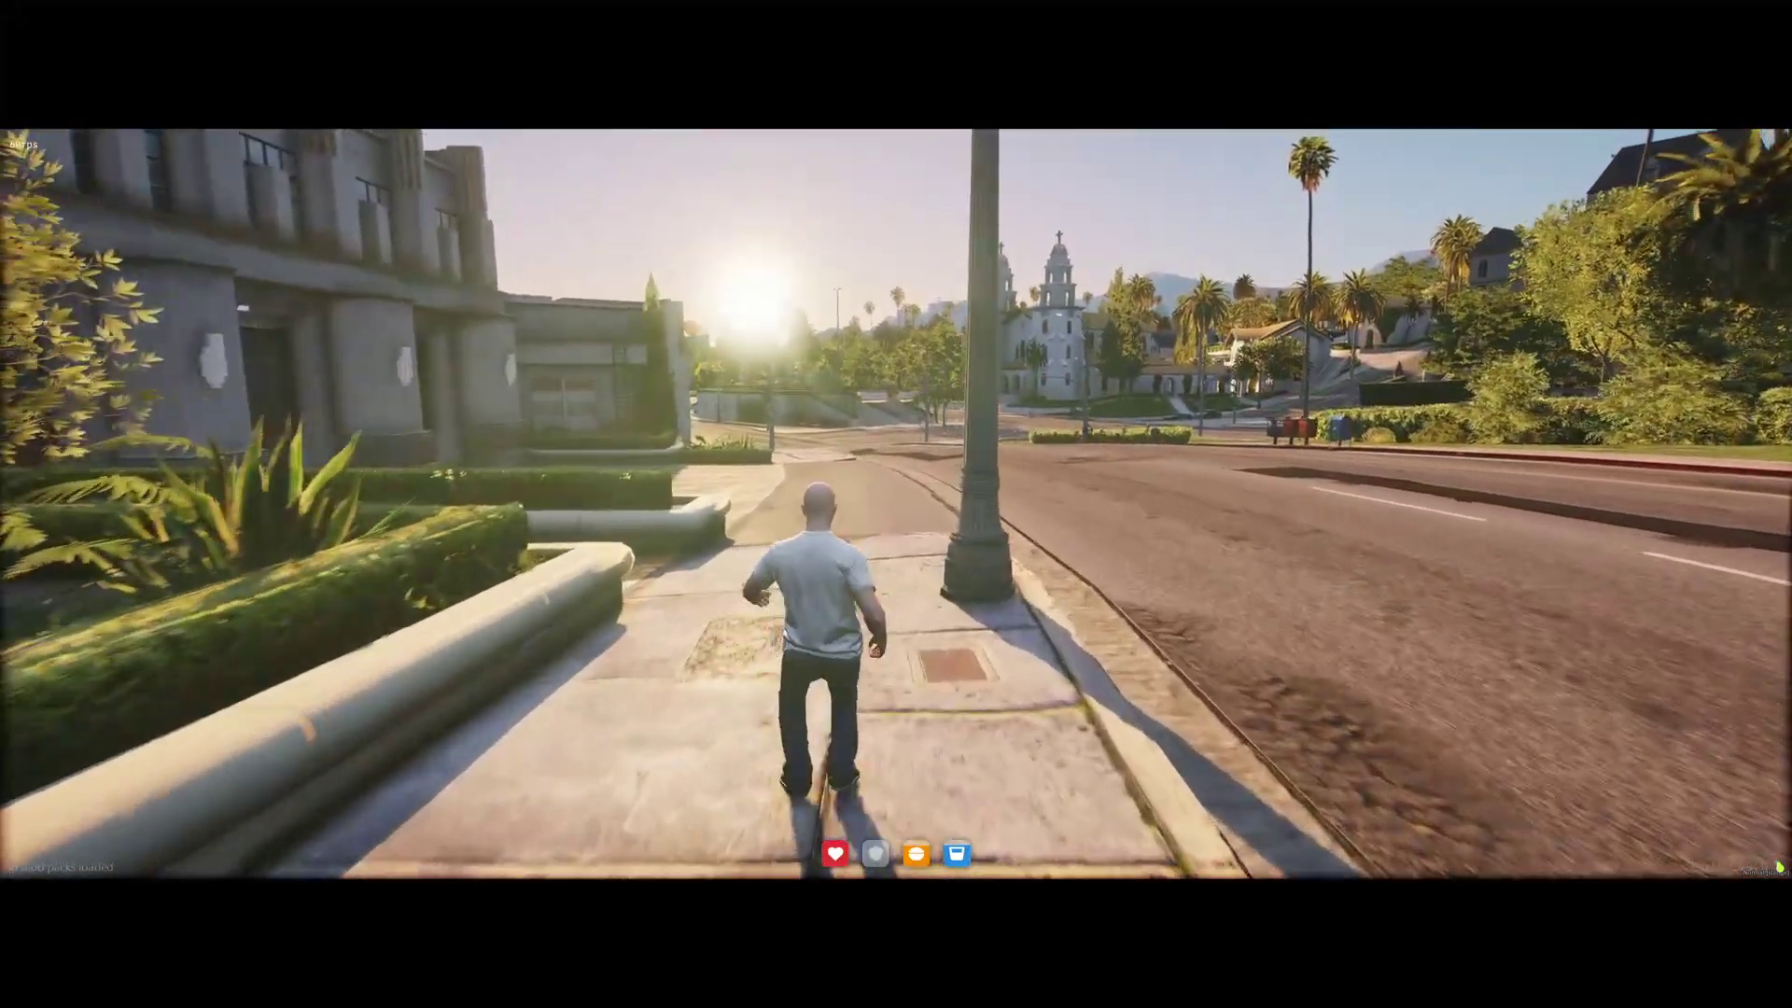
{"action": "key", "text": "Tab"}
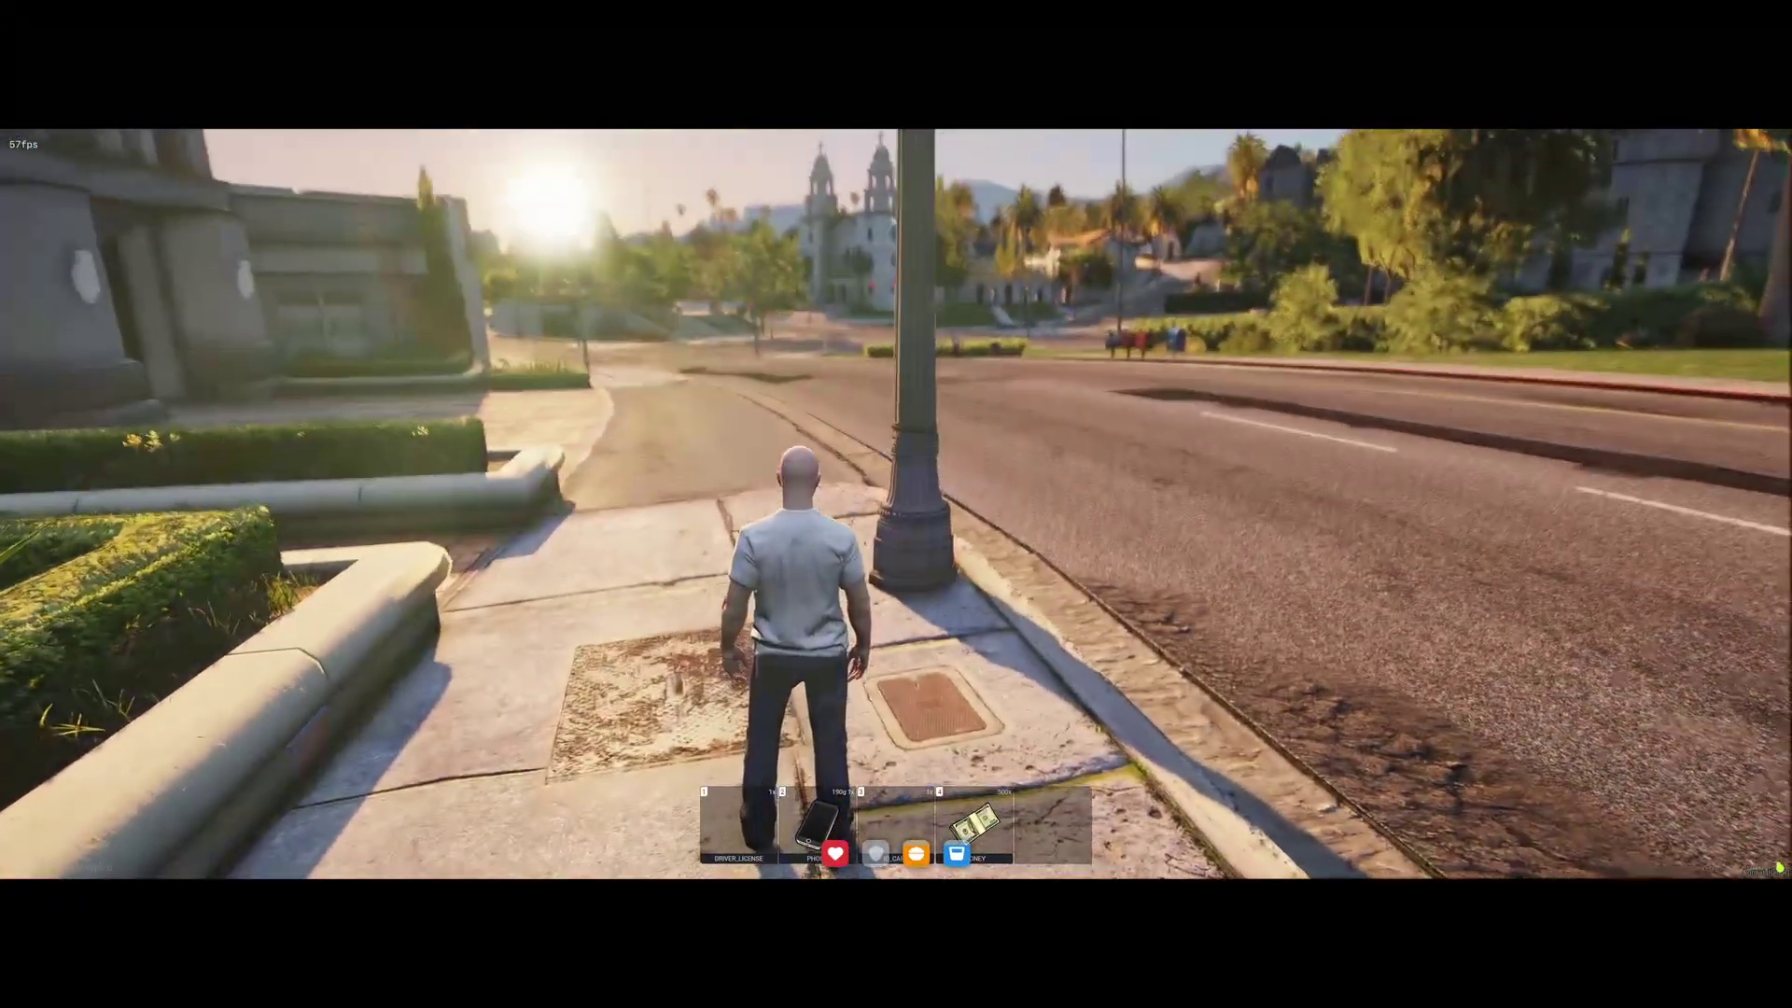
{"action": "key", "text": "w"}
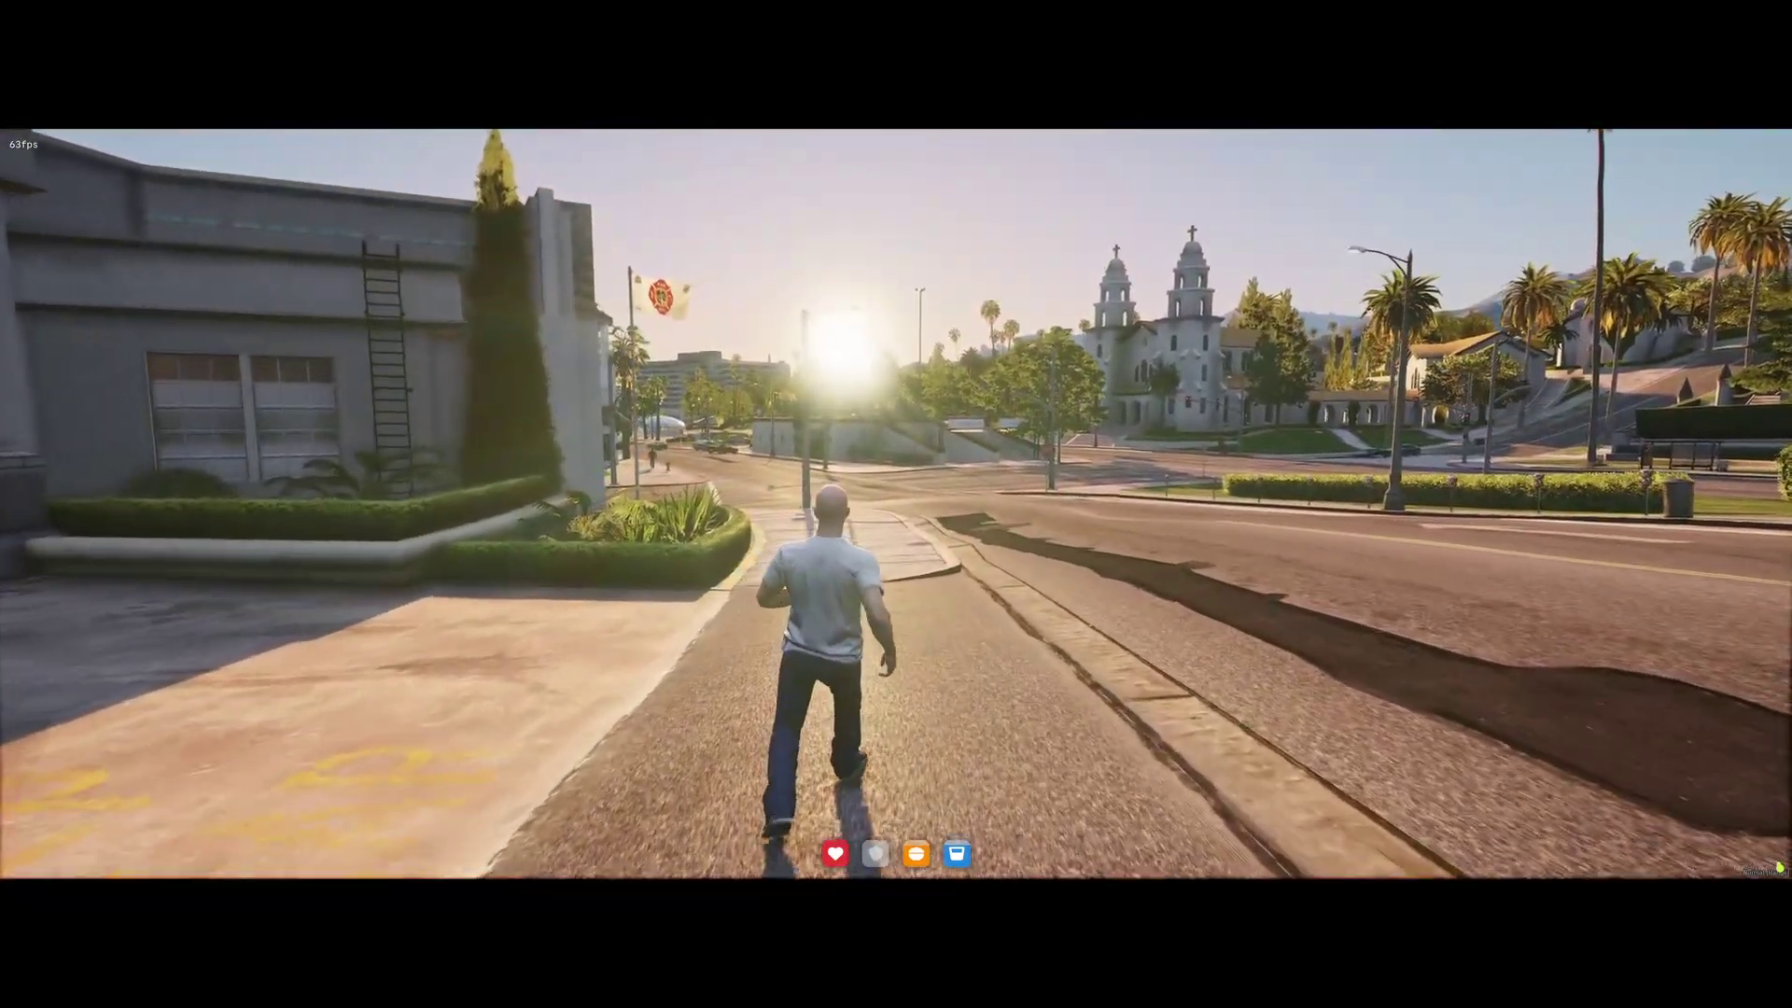
{"action": "key", "text": "F2"}
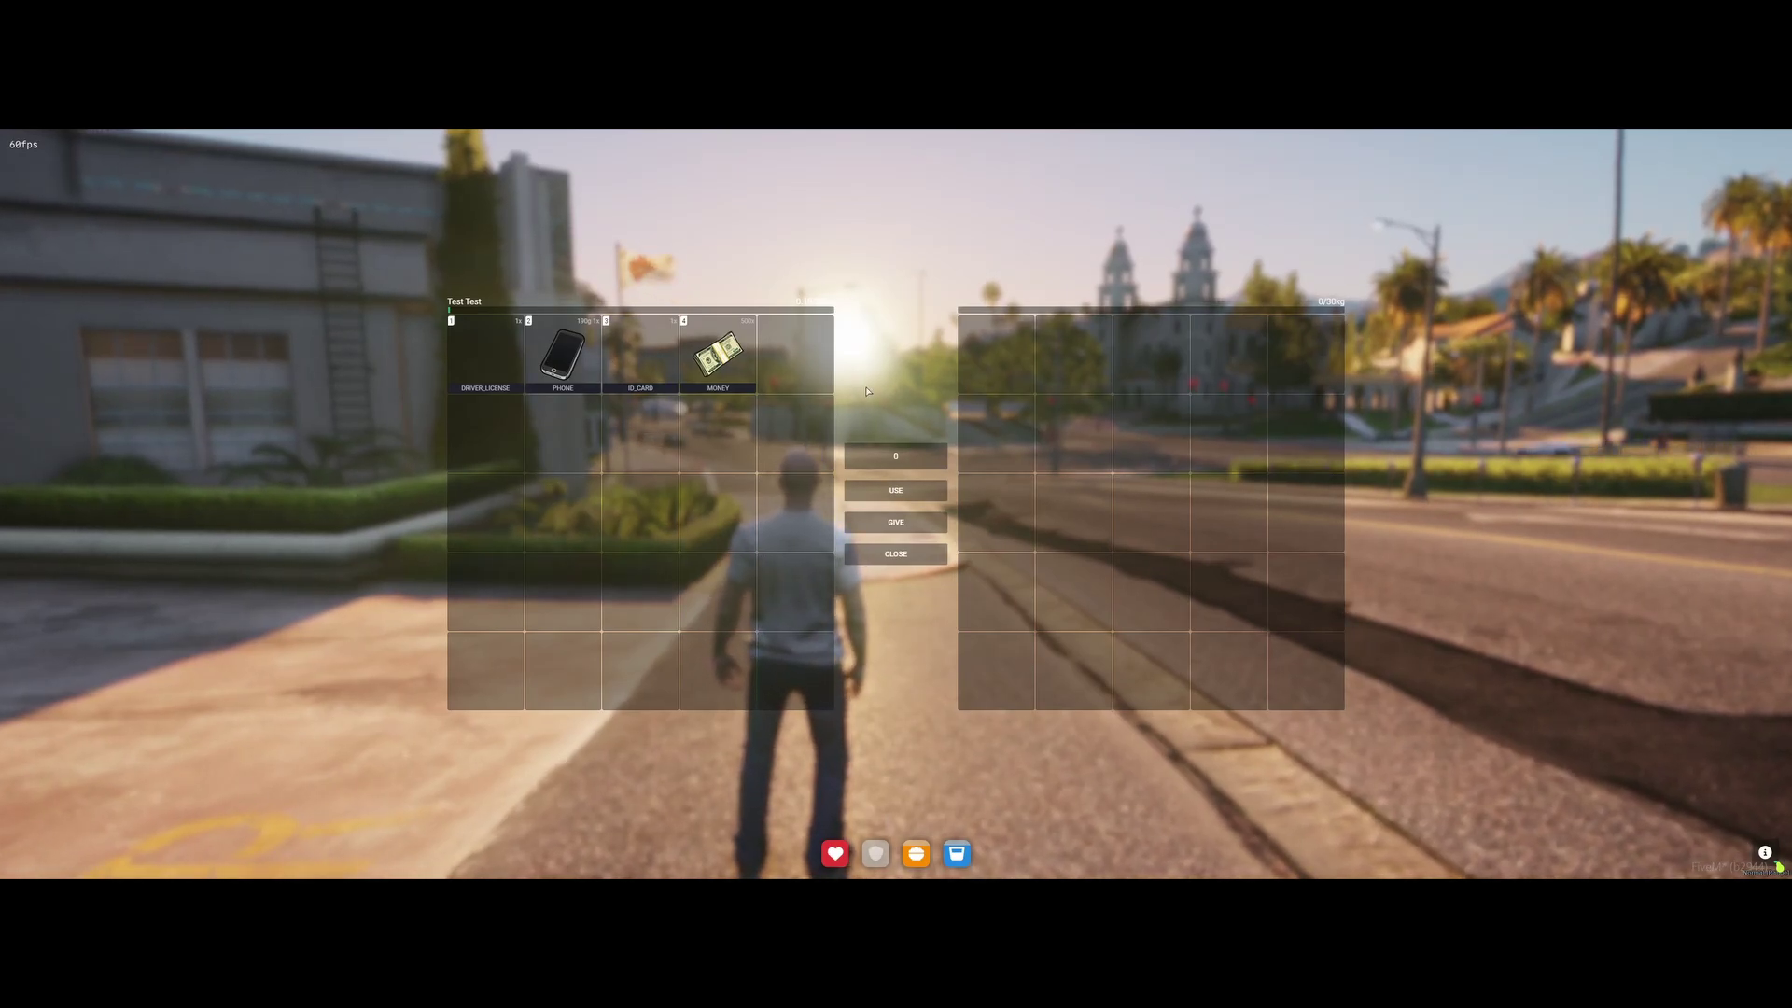
{"action": "key", "text": "Escape"}
{"action": "key", "text": "Escape"}
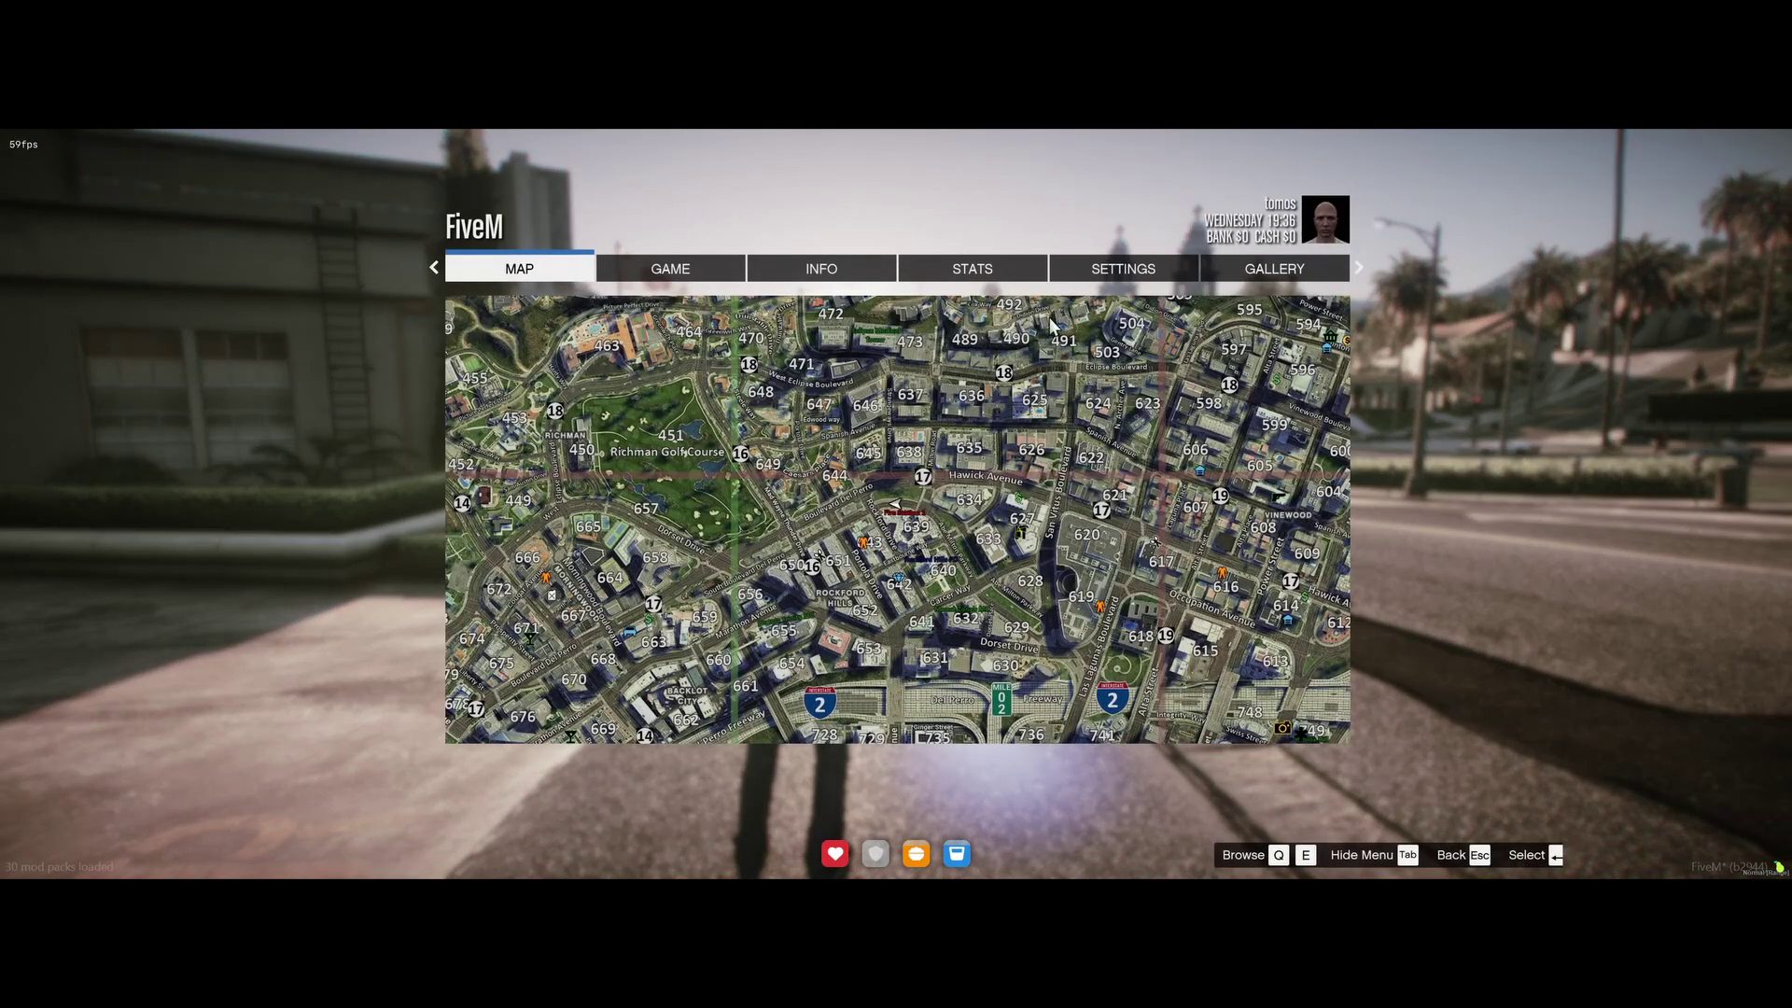
Open the FiveM key bindings list under Settings > Key Bindings.
{"action": "left_click", "coordinate": [1134, 272]}
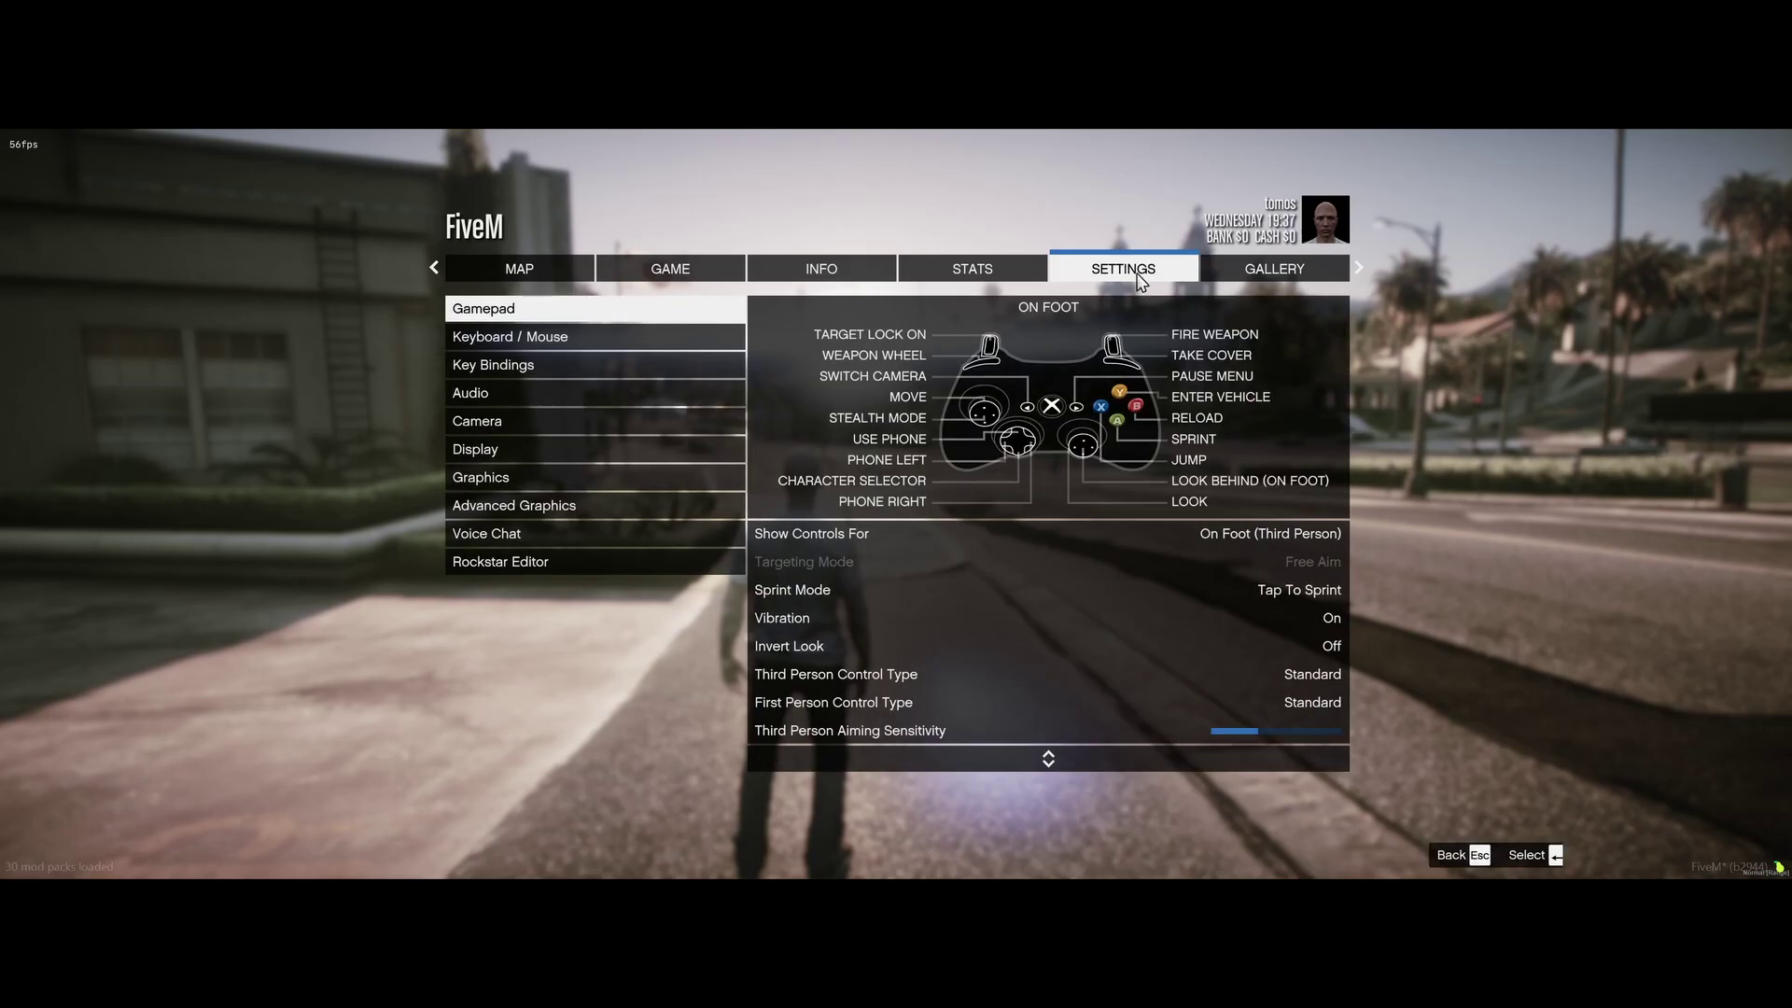
{"action": "left_click", "coordinate": [517, 372]}
{"action": "left_click", "coordinate": [517, 372]}
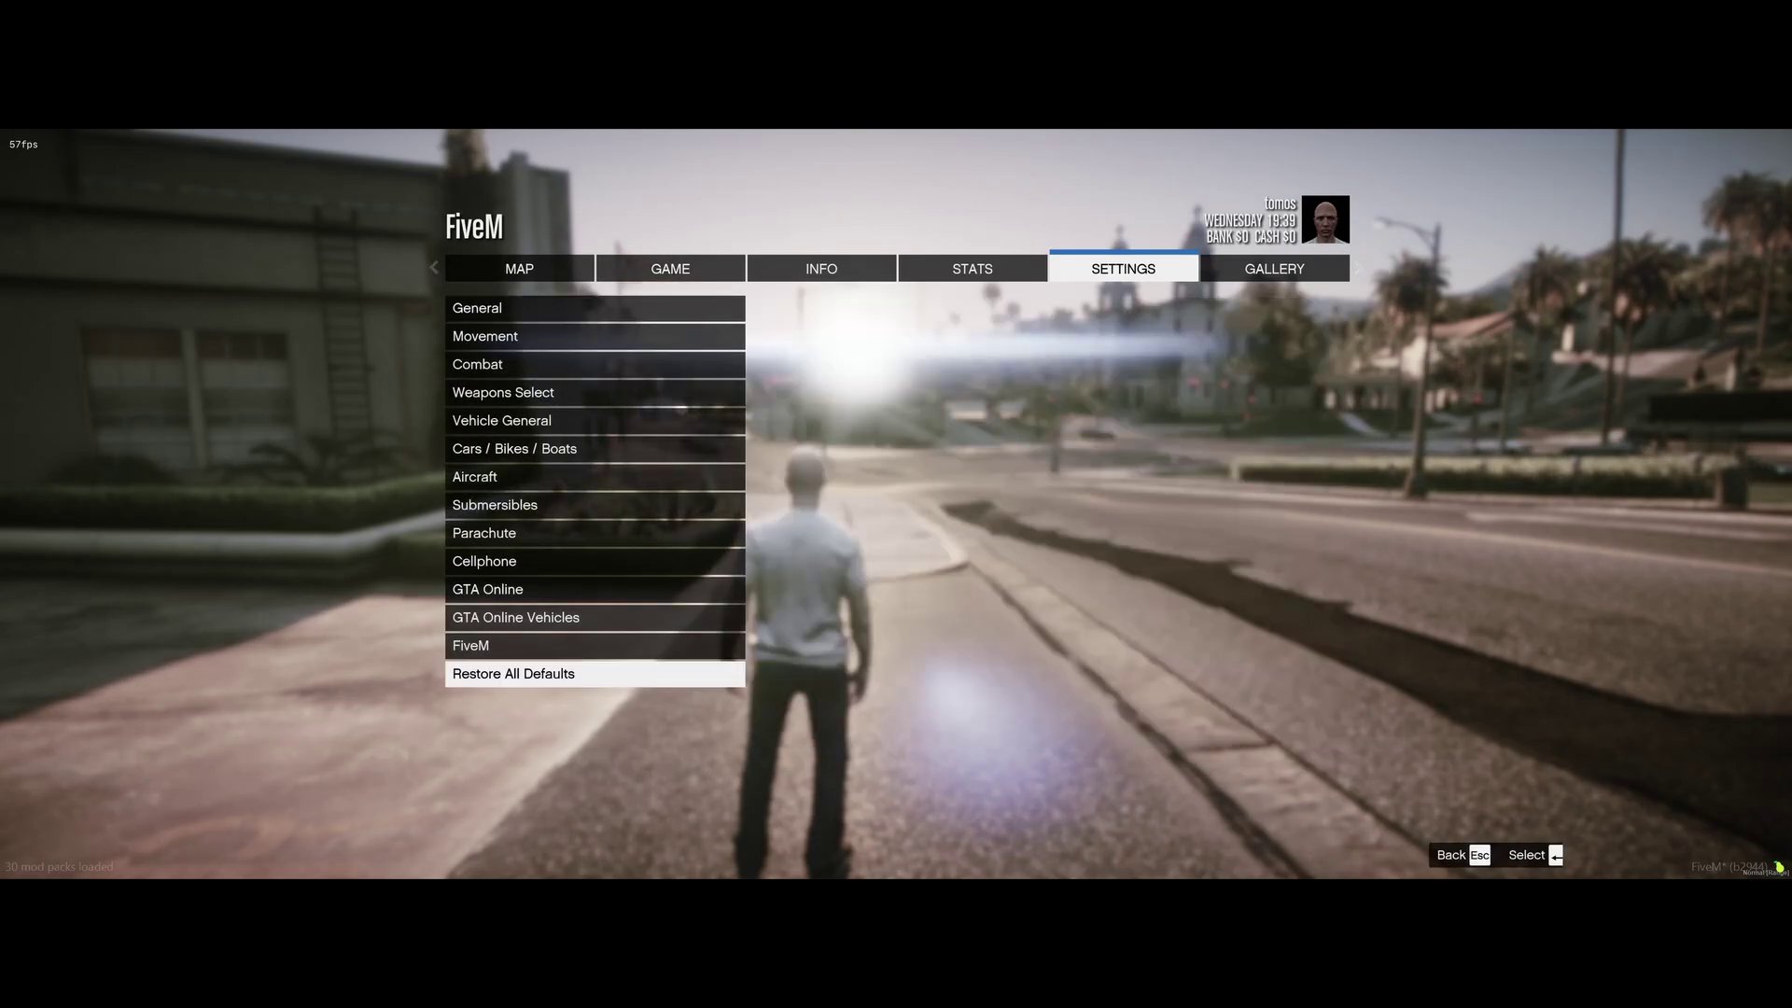
{"action": "key", "text": "Up"}
{"action": "key", "text": "Return"}
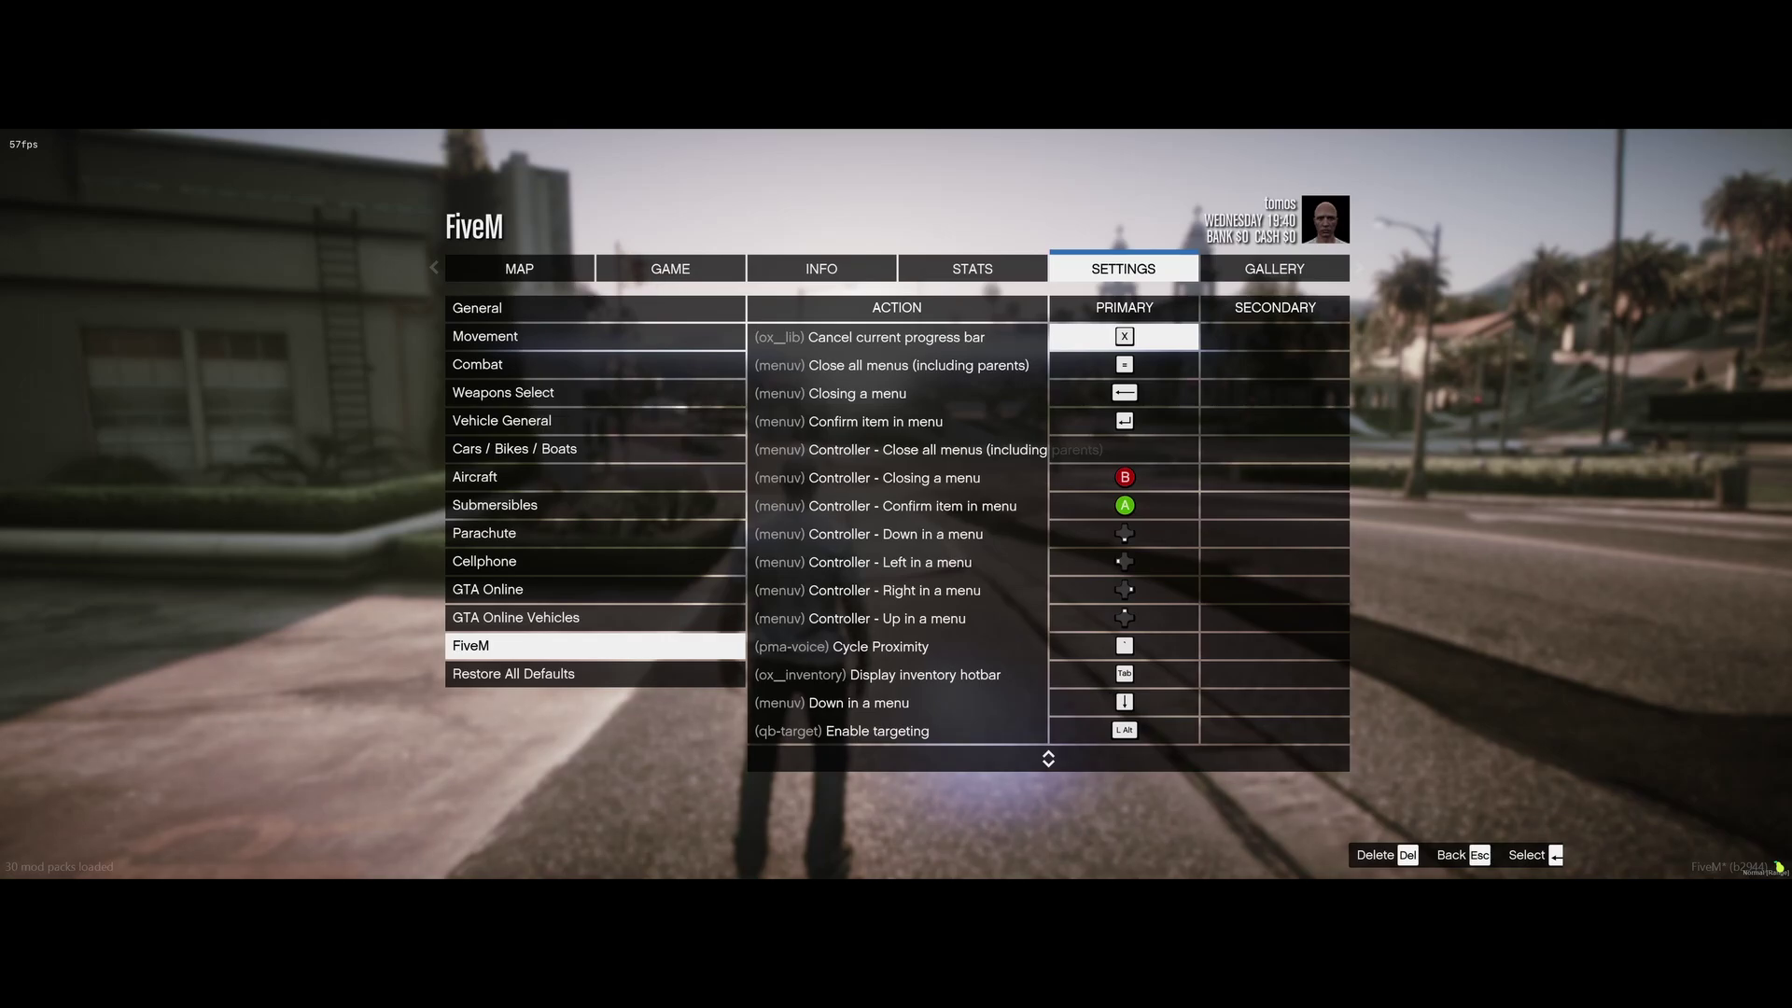
Scroll up through the ox_inventory hotbar bindings toward Open secondary inventory.
{"action": "key", "text": "Up"}
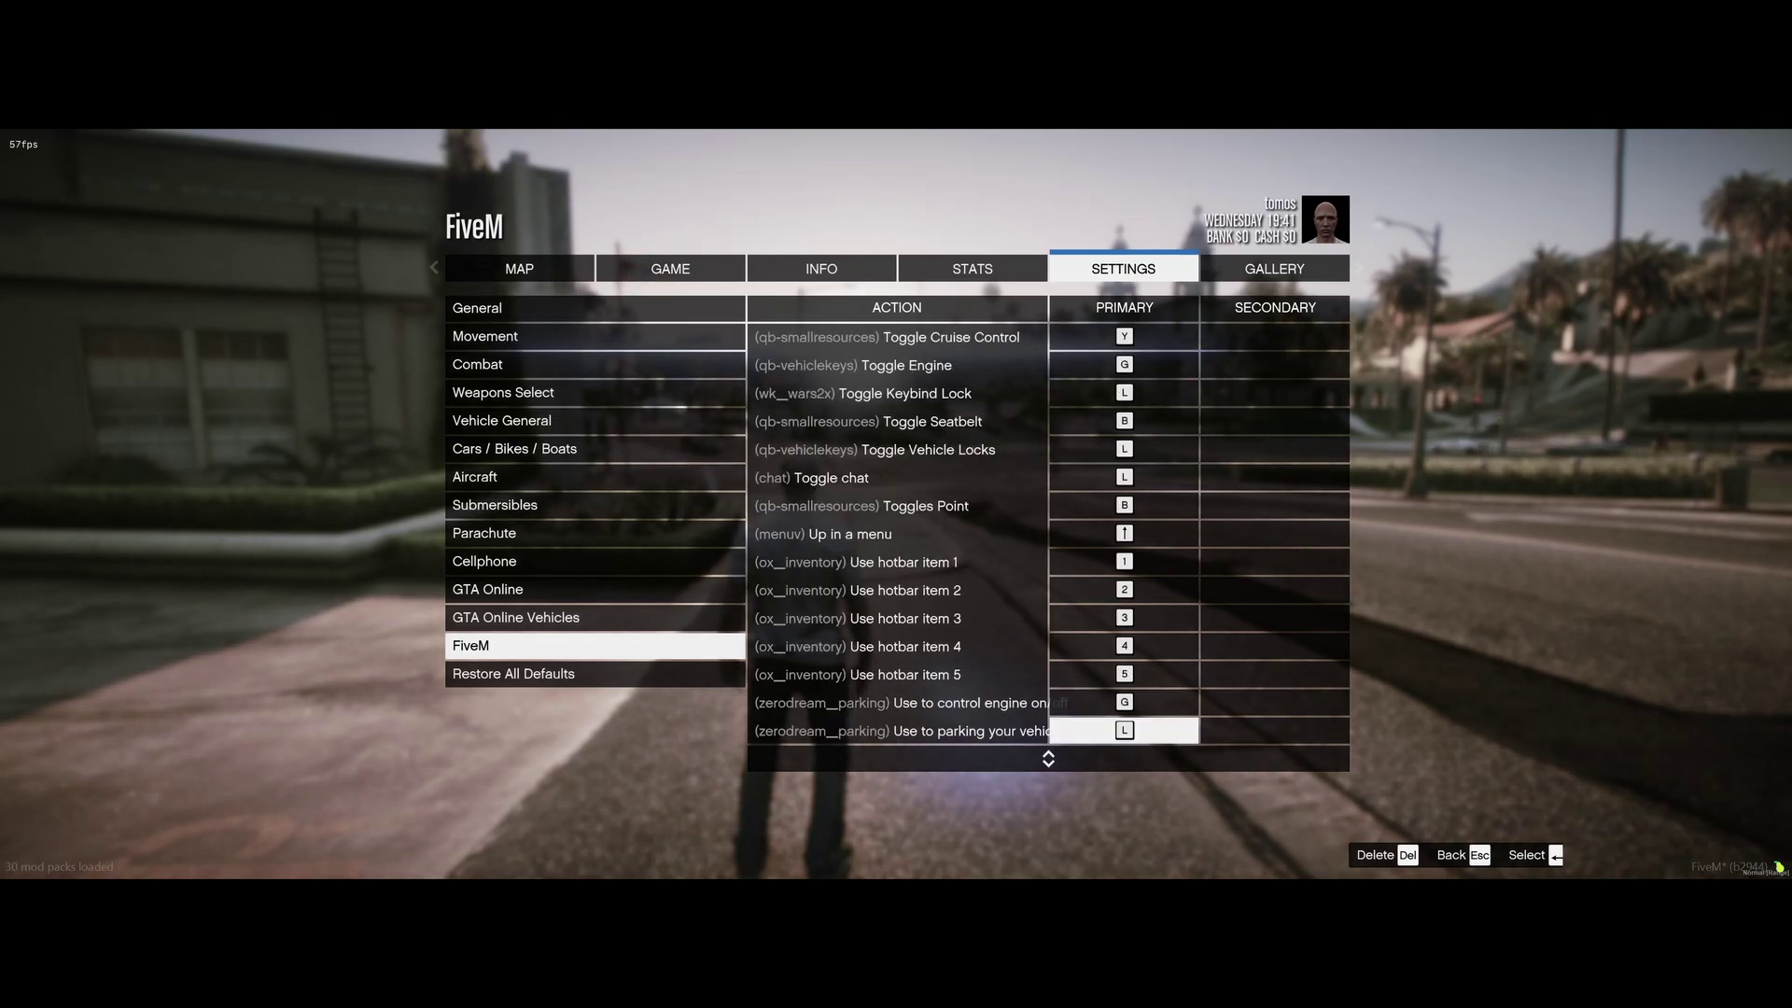
{"action": "key", "text": "Up"}
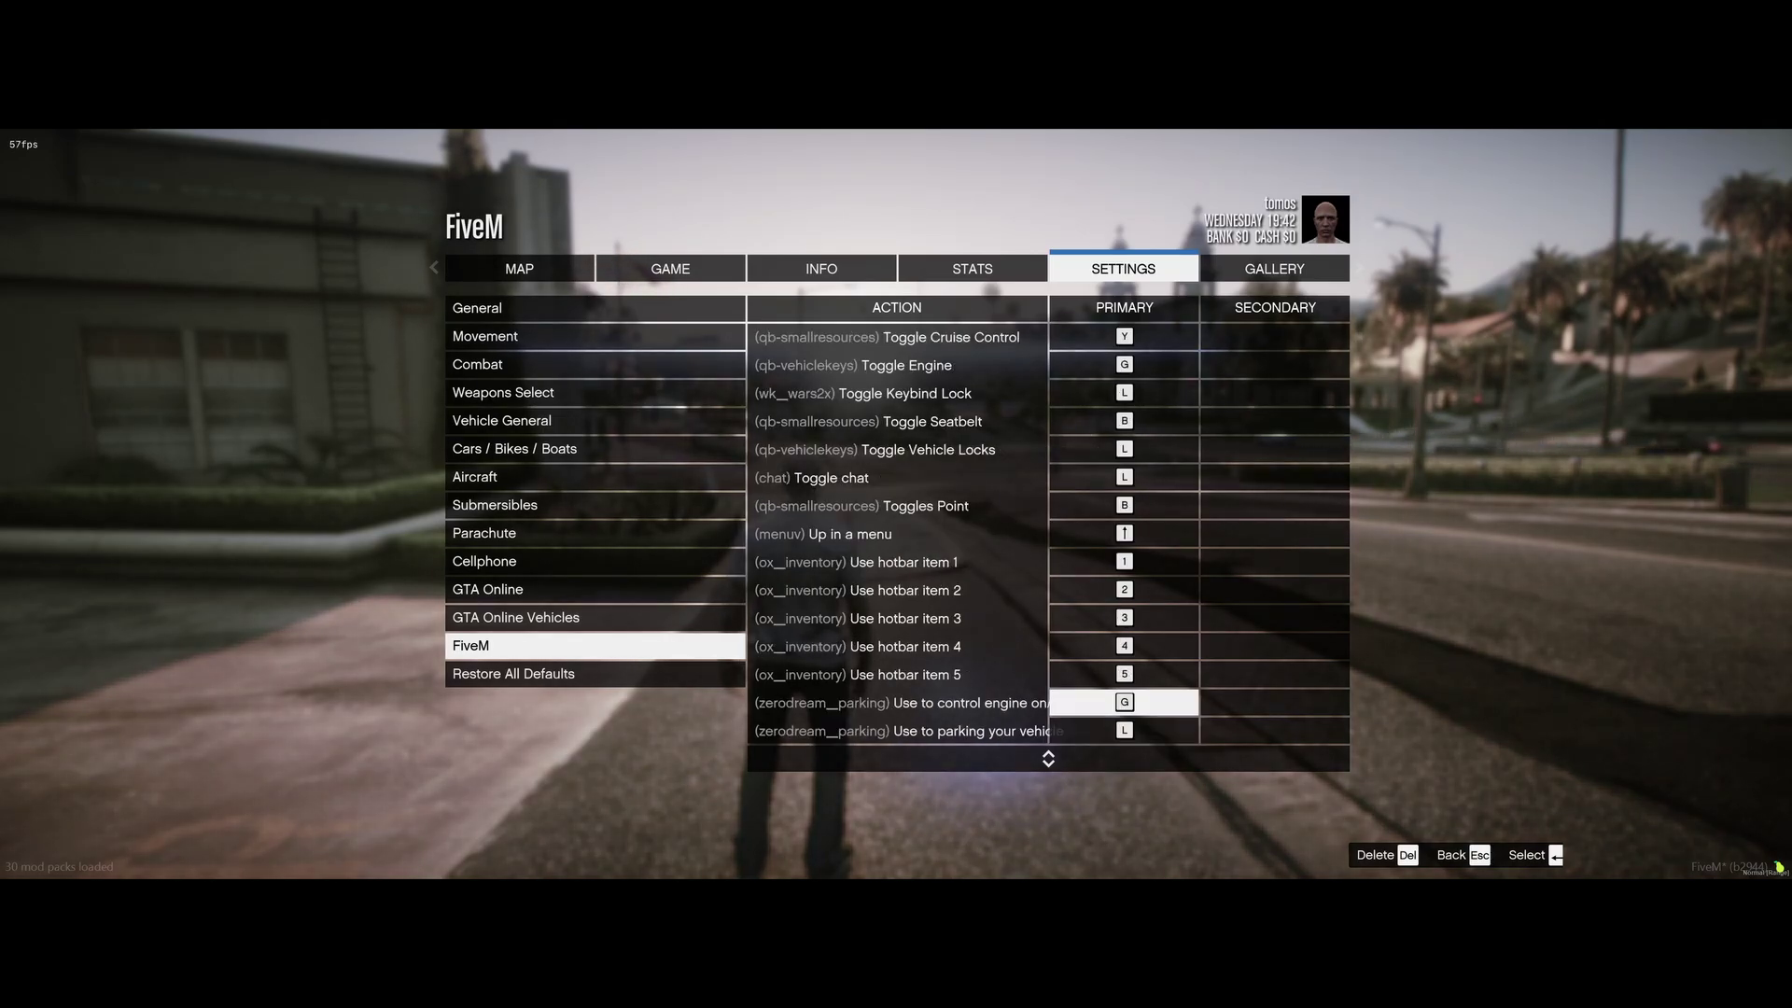
{"action": "key", "text": "Up"}
{"action": "key", "text": "Up"}
{"action": "key", "text": "Up"}
{"action": "key", "text": "Up"}
{"action": "key", "text": "Up"}
{"action": "key", "text": "Up"}
{"action": "key", "text": "Up"}
{"action": "key", "text": "Up"}
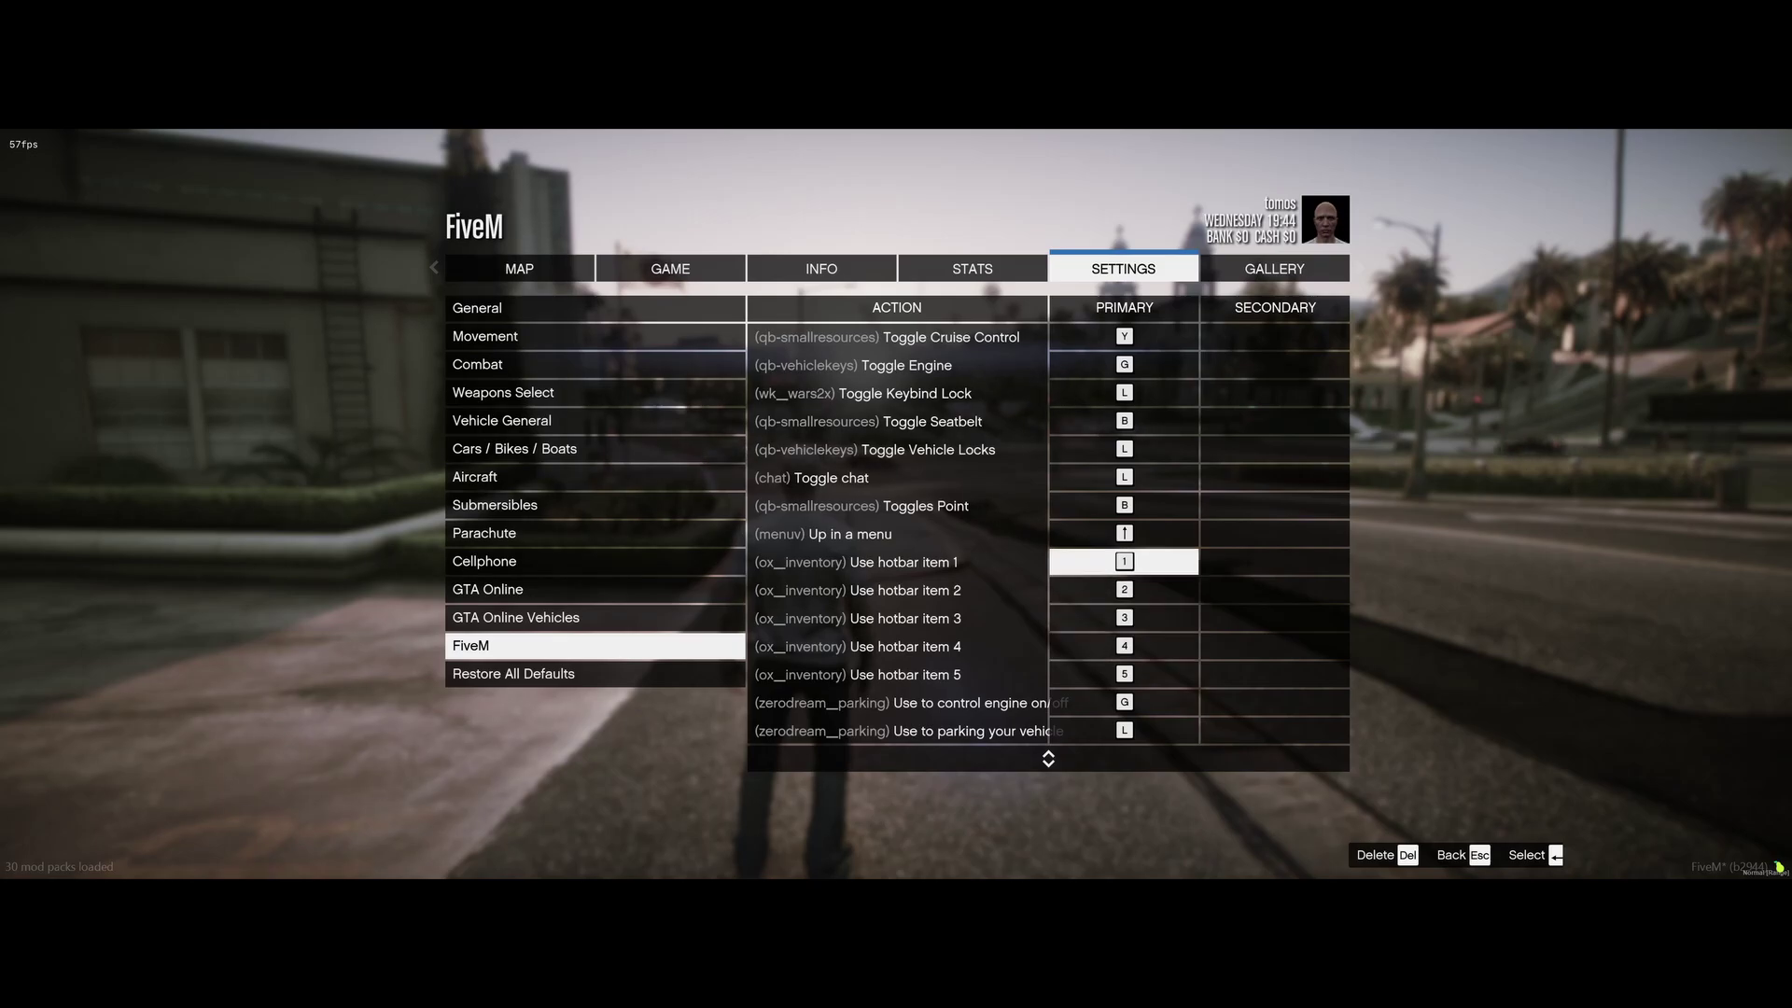
{"action": "key", "text": "Up"}
{"action": "key", "text": "Up"}
{"action": "key", "text": "Up"}
{"action": "key", "text": "Up"}
{"action": "key", "text": "Up"}
{"action": "key", "text": "Up"}
{"action": "key", "text": "Up"}
{"action": "key", "text": "Up"}
{"action": "key", "text": "Up"}
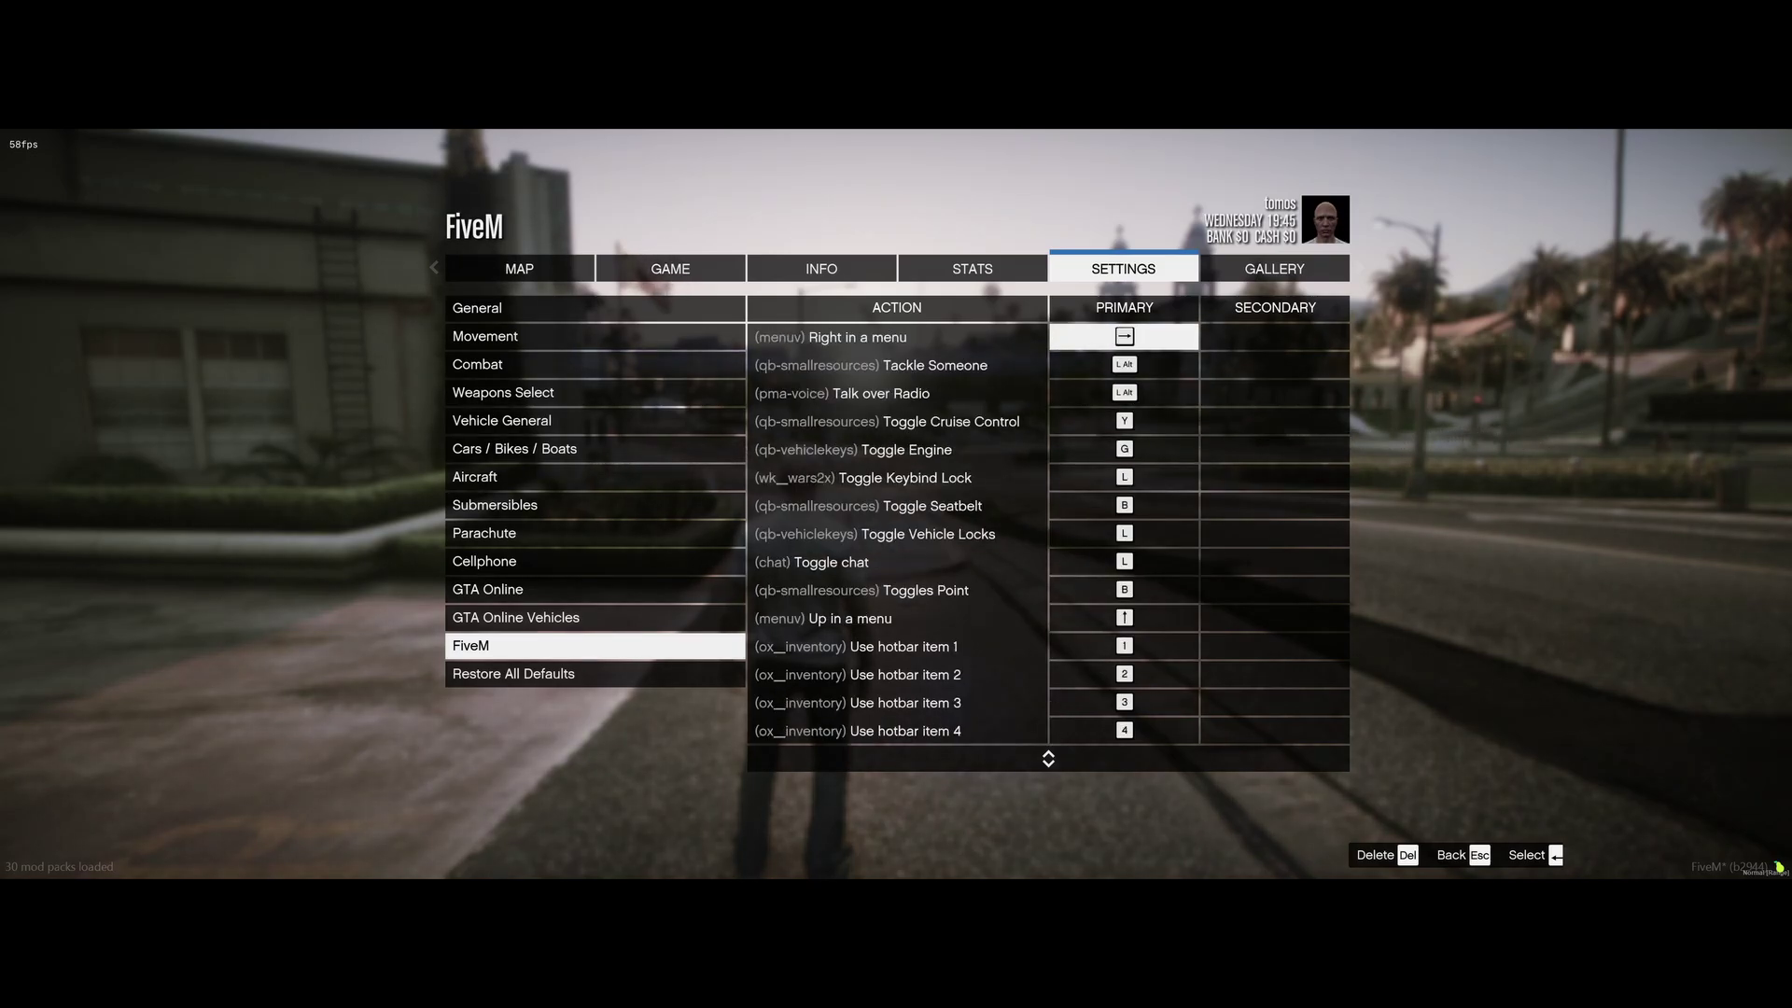
{"action": "key", "text": "Up"}
{"action": "key", "text": "Up"}
{"action": "key", "text": "Up"}
{"action": "key", "text": "Up"}
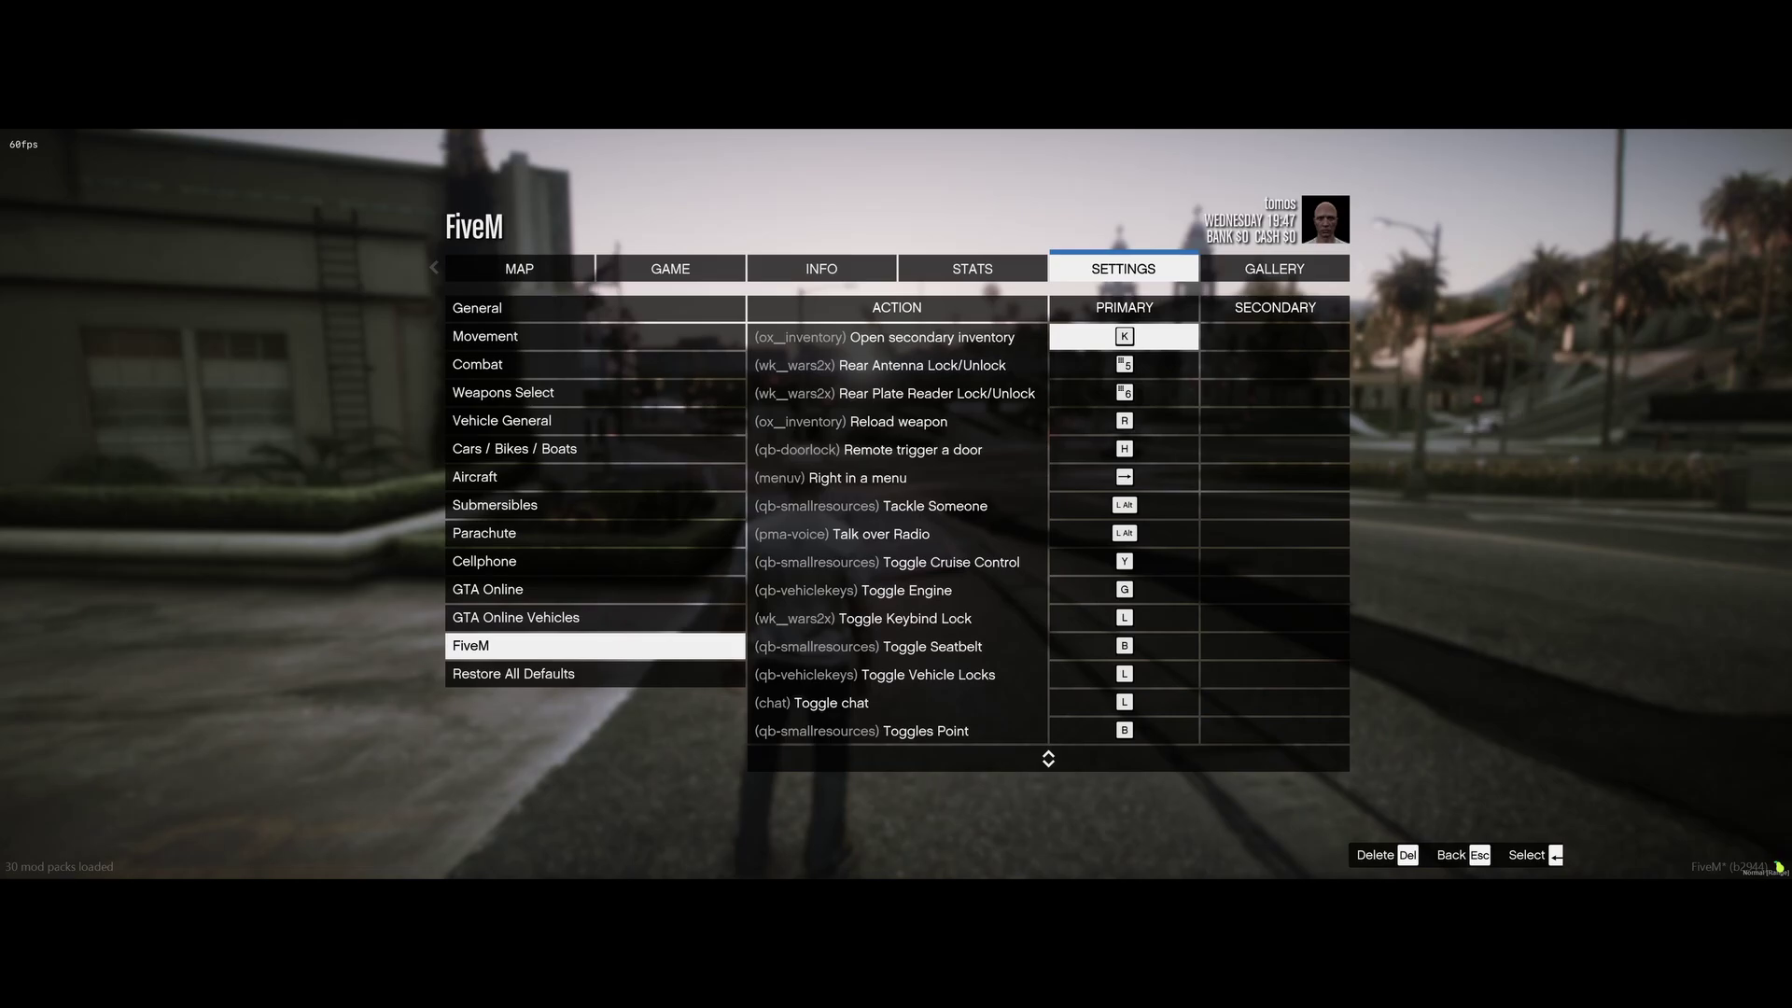
Close the pause menu and run forward along the sidewalk.
{"action": "key", "text": "Escape"}
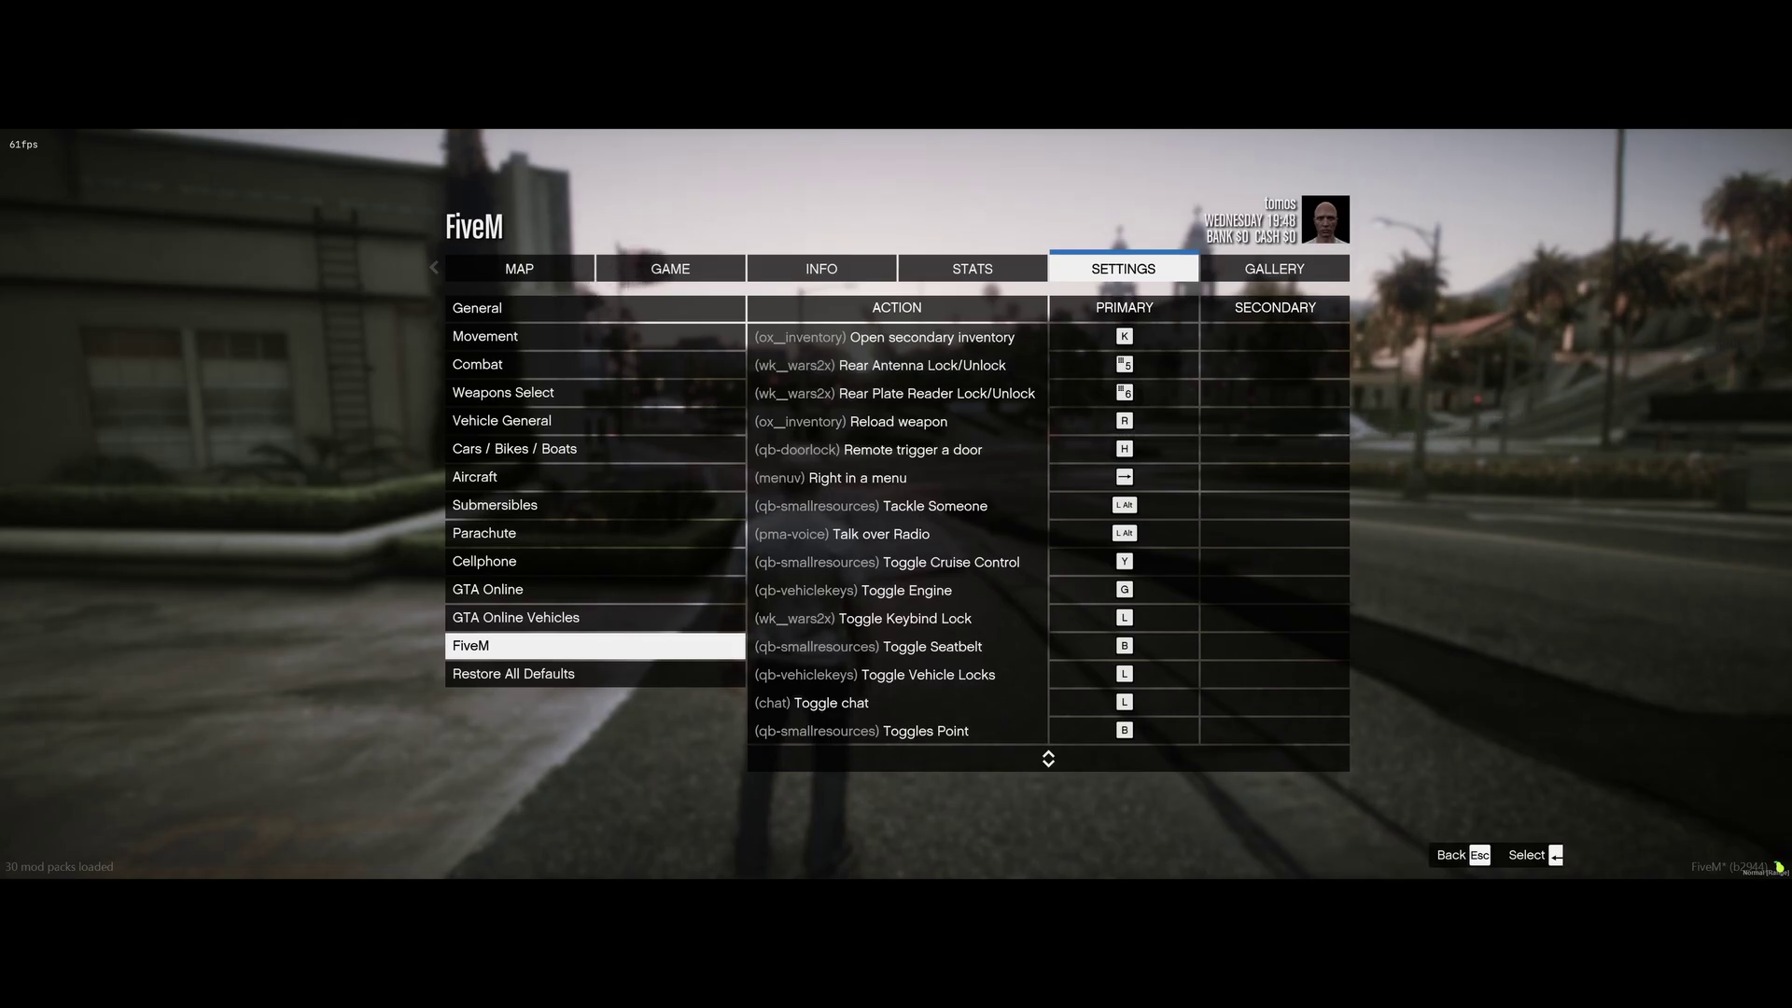
{"action": "key", "text": "Escape"}
{"action": "key", "text": "Escape"}
{"action": "key", "text": "Escape"}
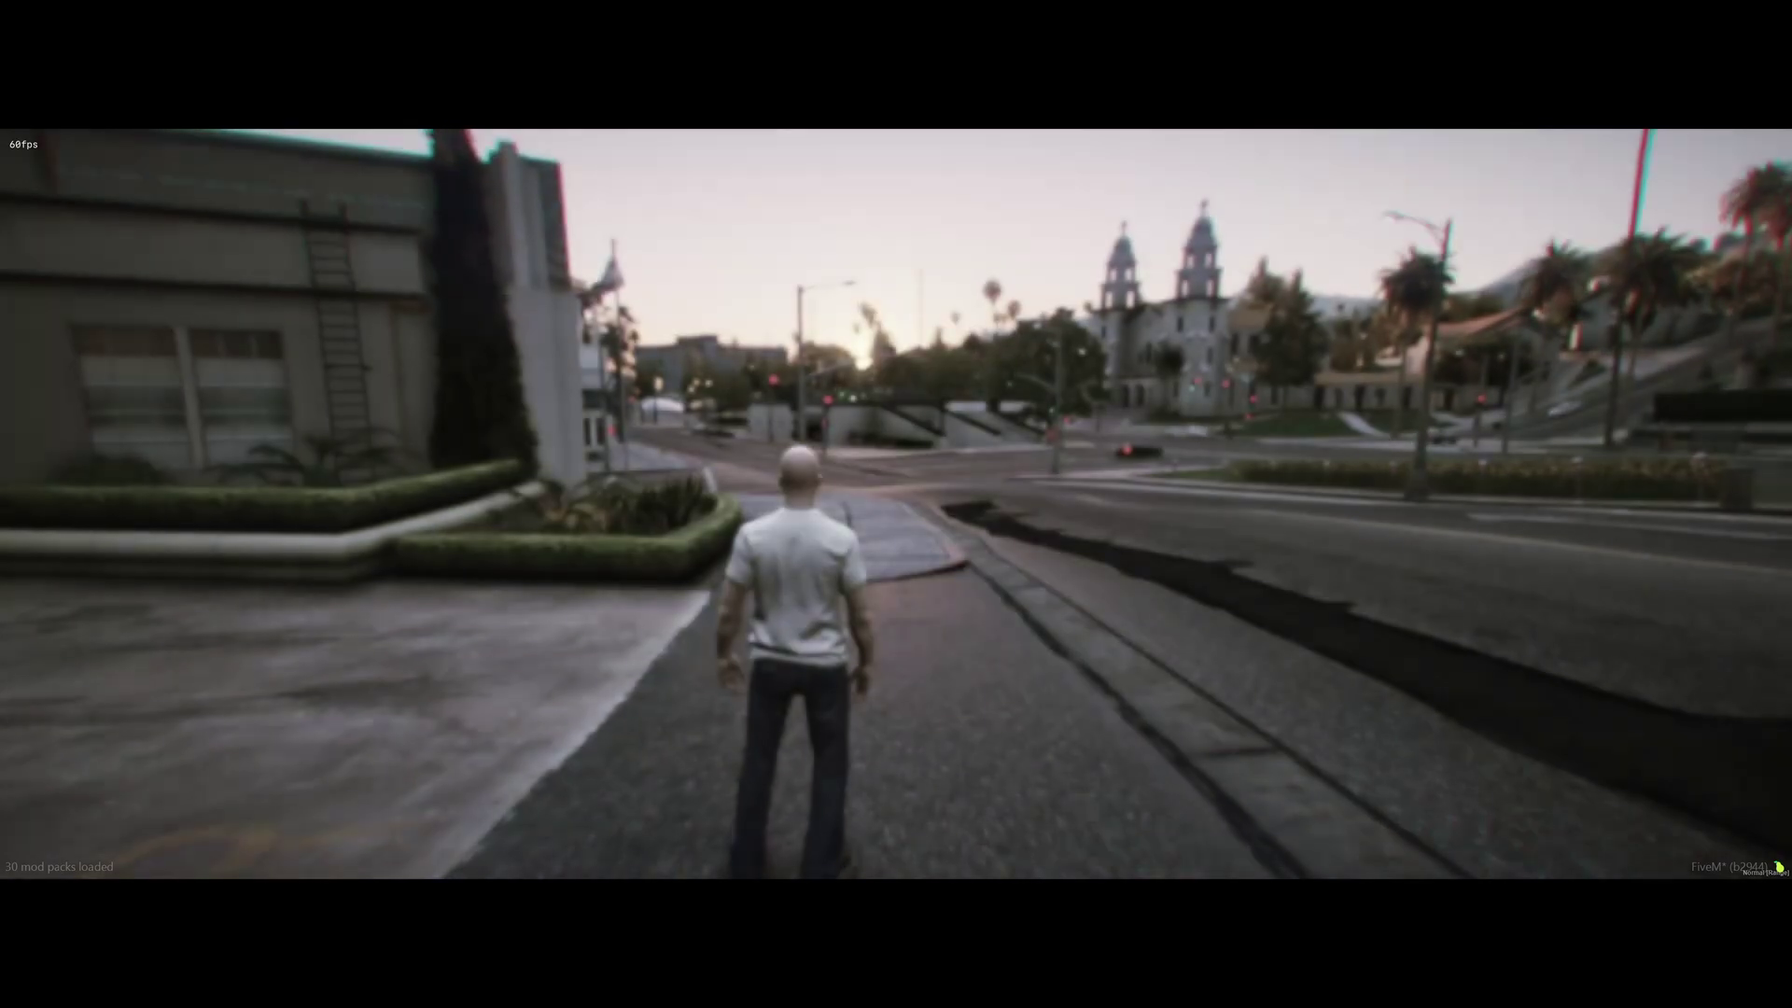
{"action": "key", "text": "w"}
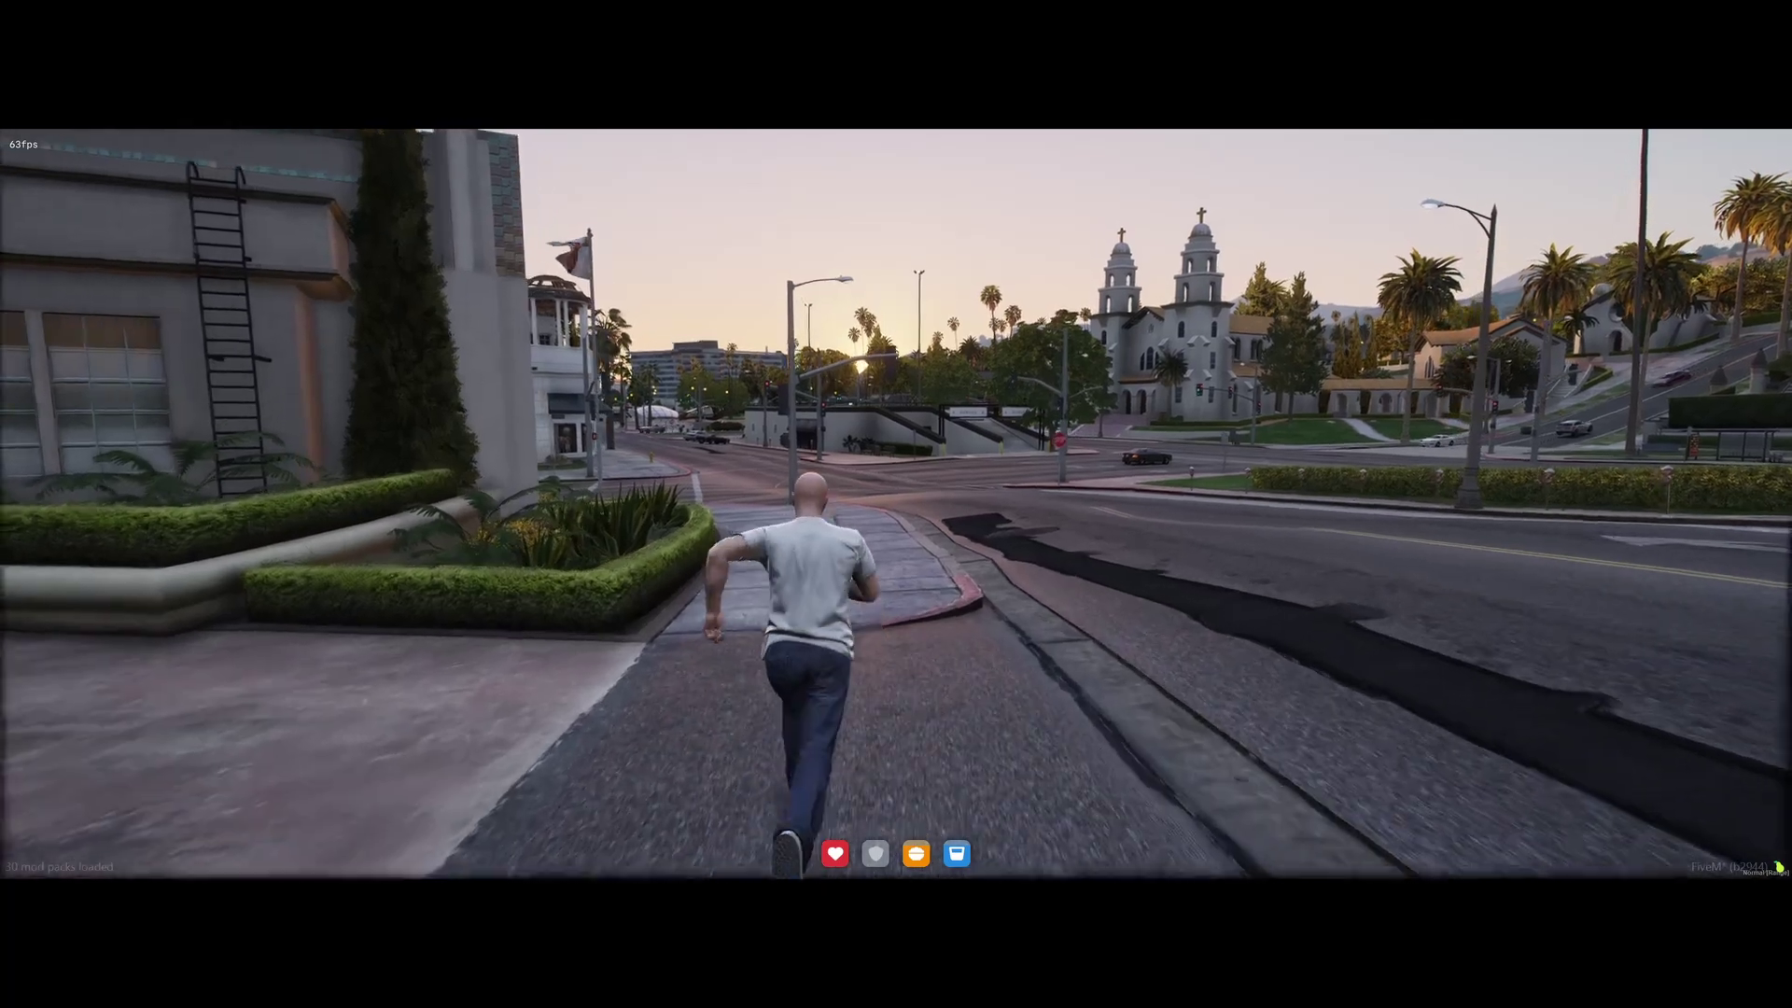